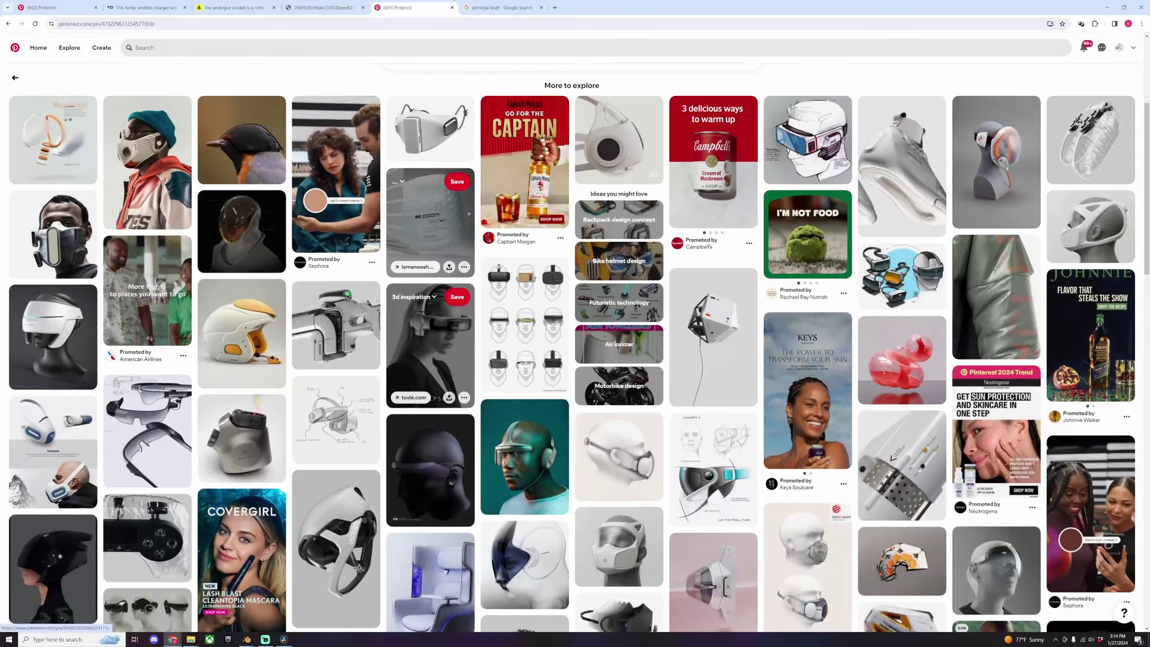
Browse the 3d inspiration ideas via the circuit-board pin to the Personal Project_Jan/Feb 2020_Glove pin
left_click(65, 23)
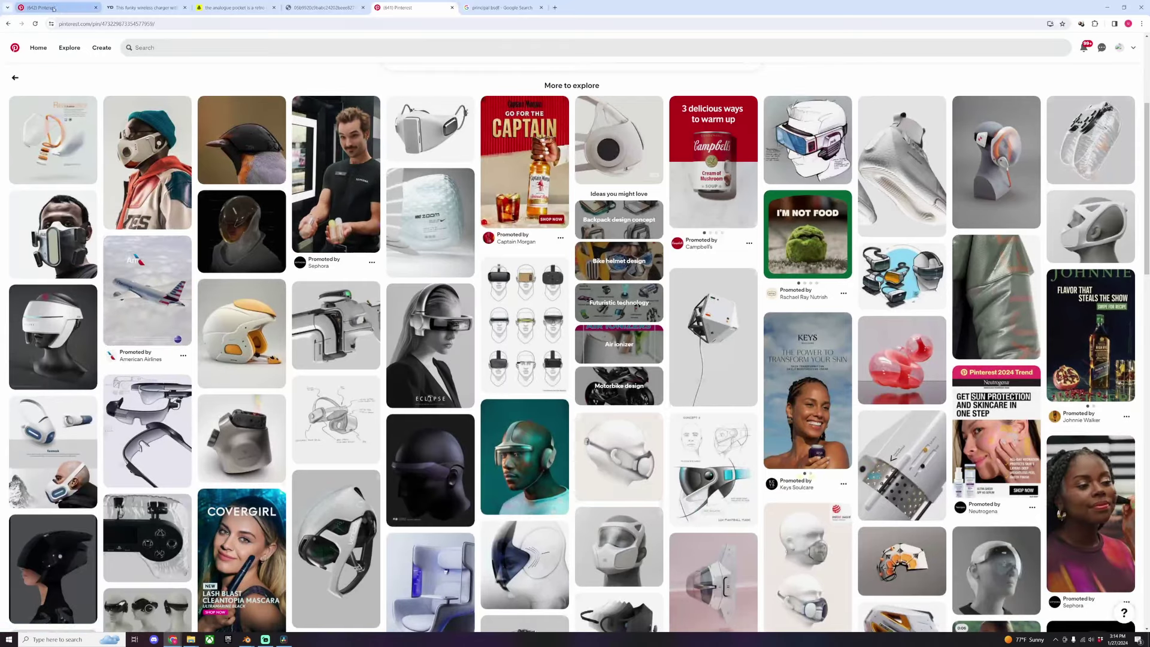
scroll(822, 614, "down", 1)
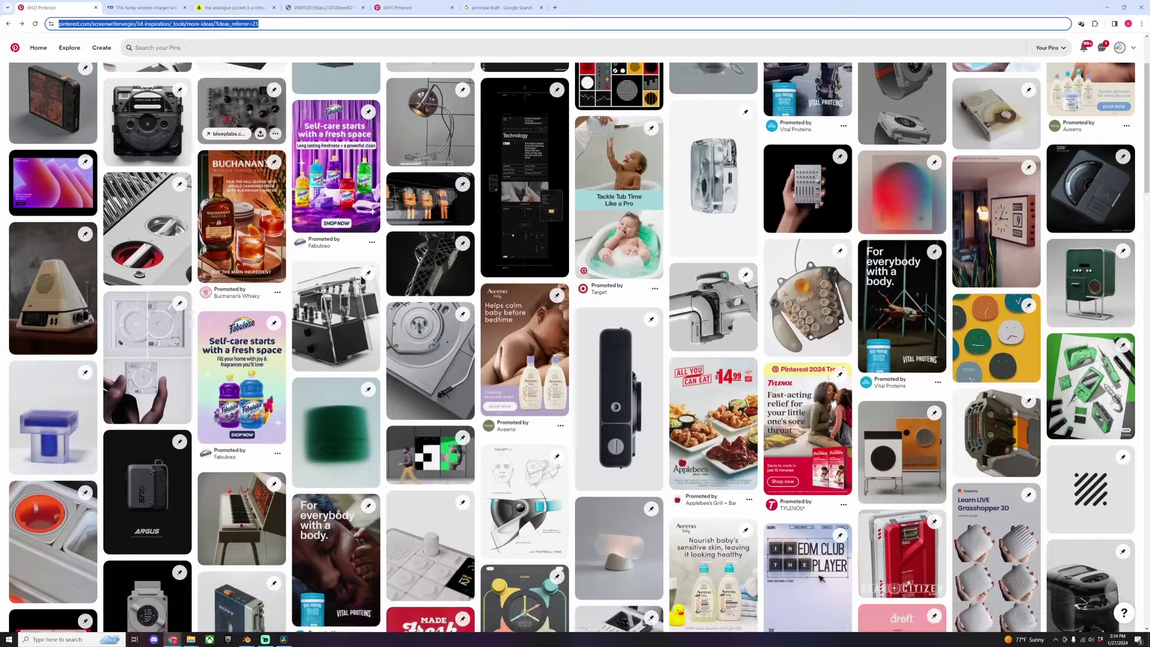
left_click(243, 138)
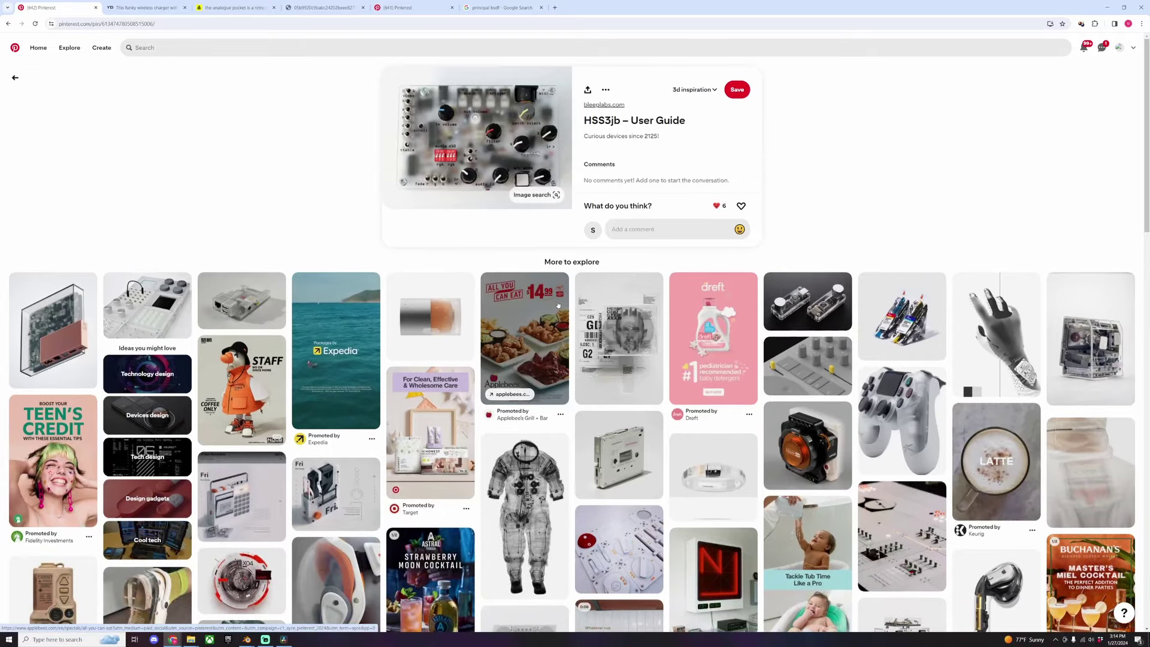
scroll(855, 310, "down", 3)
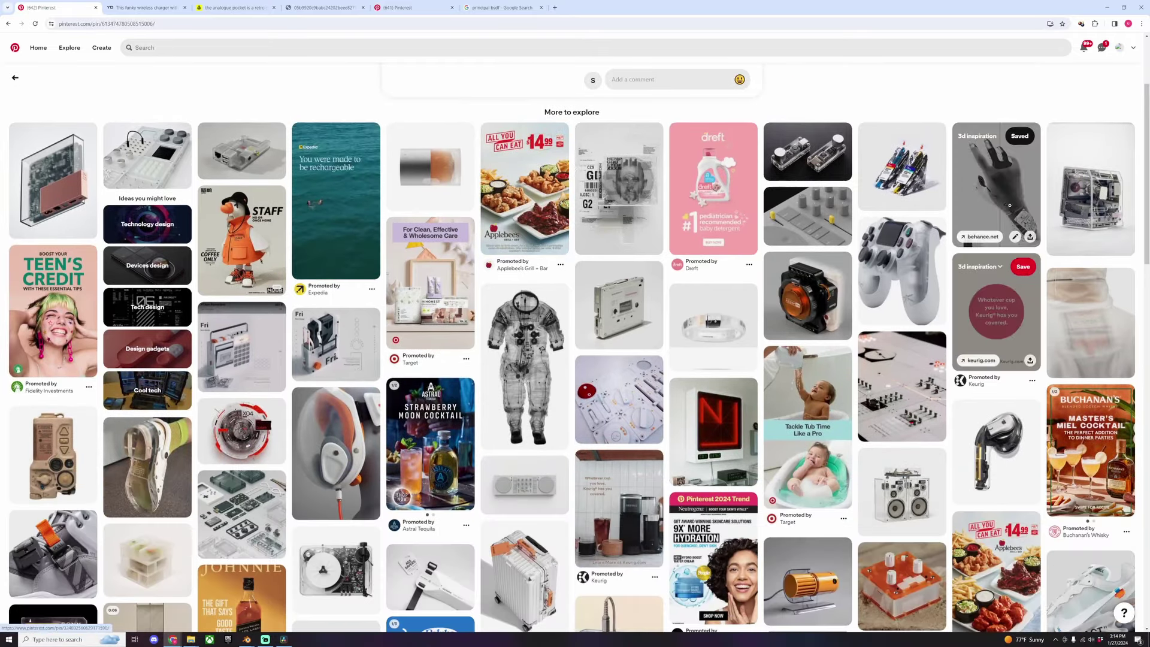
left_click(995, 186)
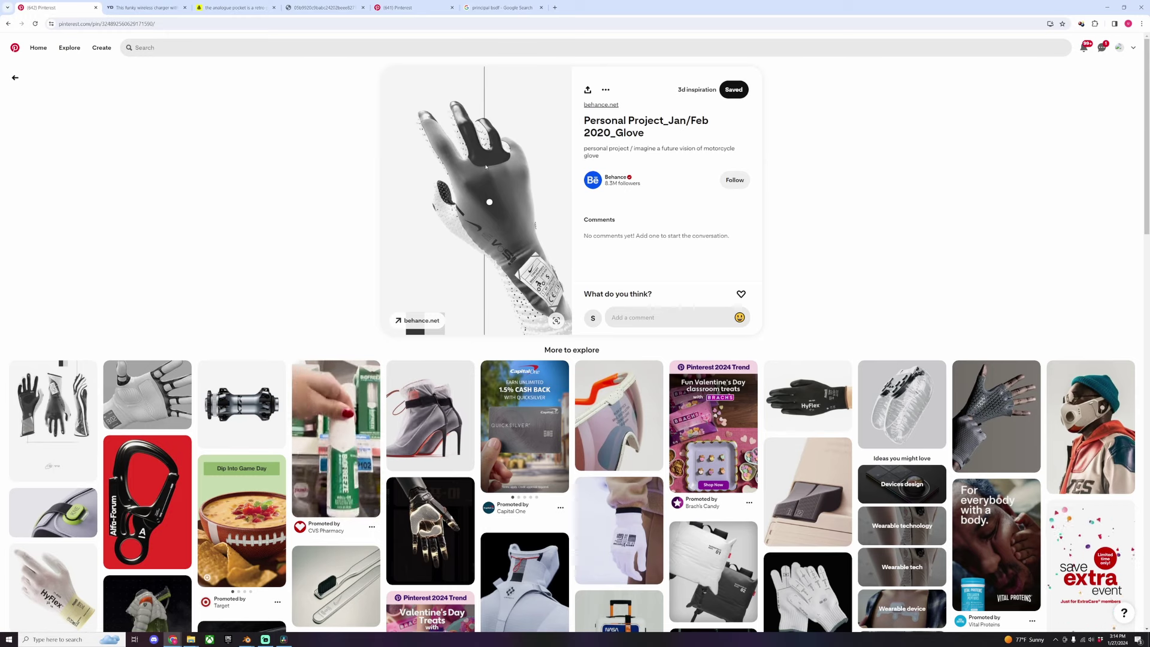
key("ctrl+Tab")
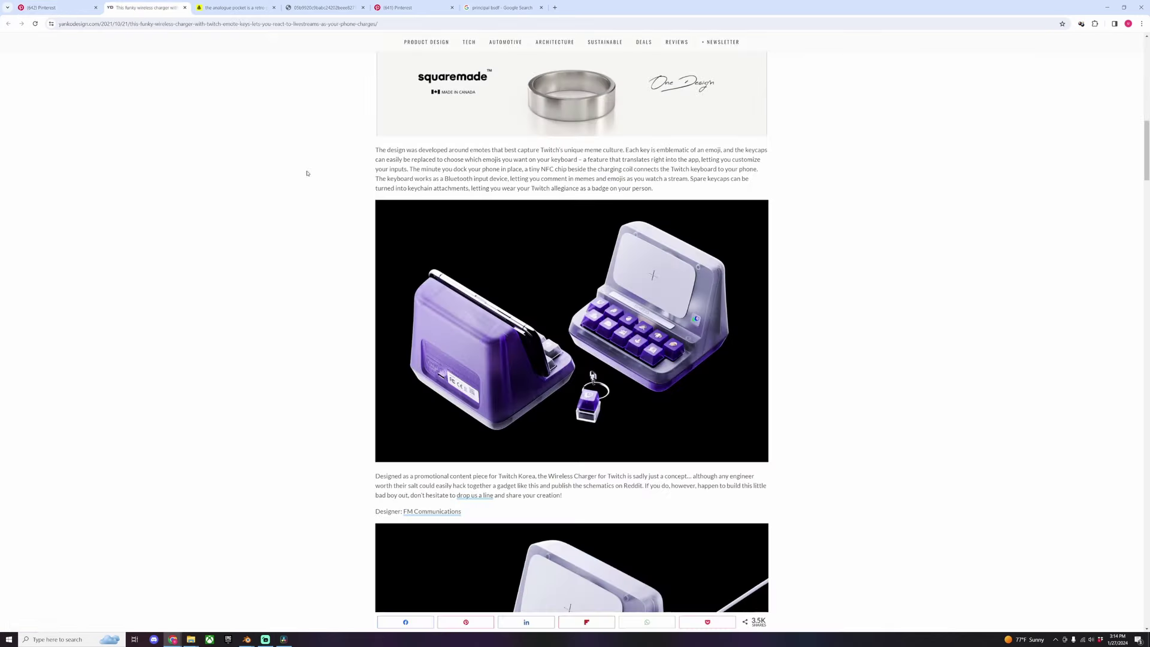
Review the Yanko Design purple charger keyboard article, then the designboom handheld console and next reference image
scroll(507, 305, "down", 1)
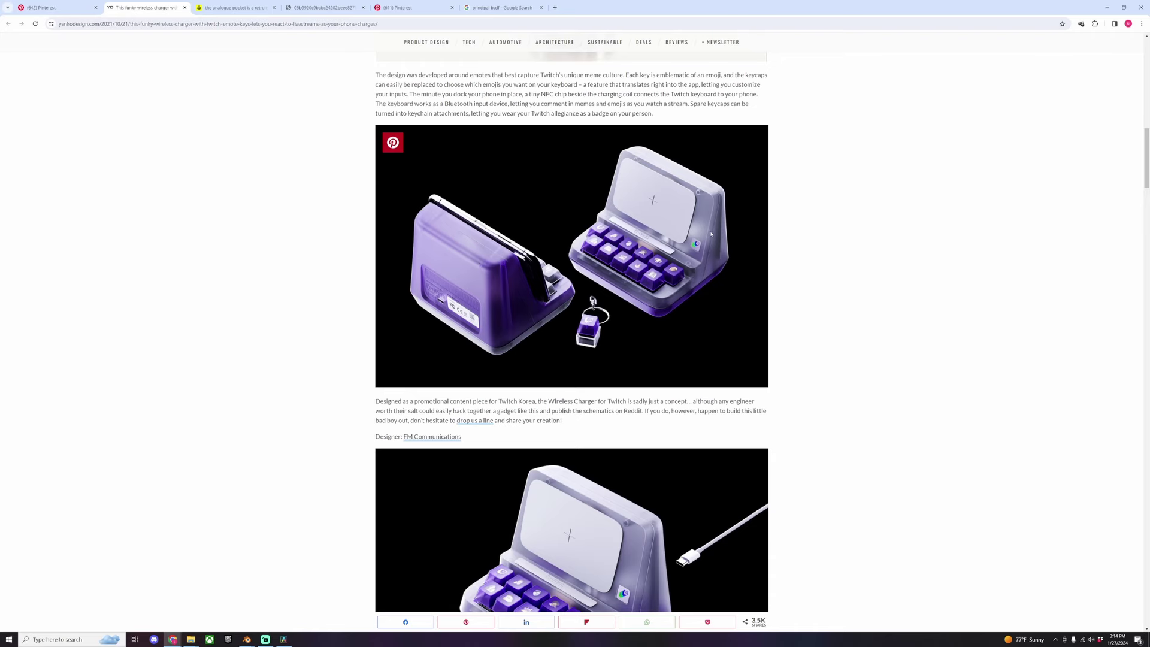
key("ctrl+Tab")
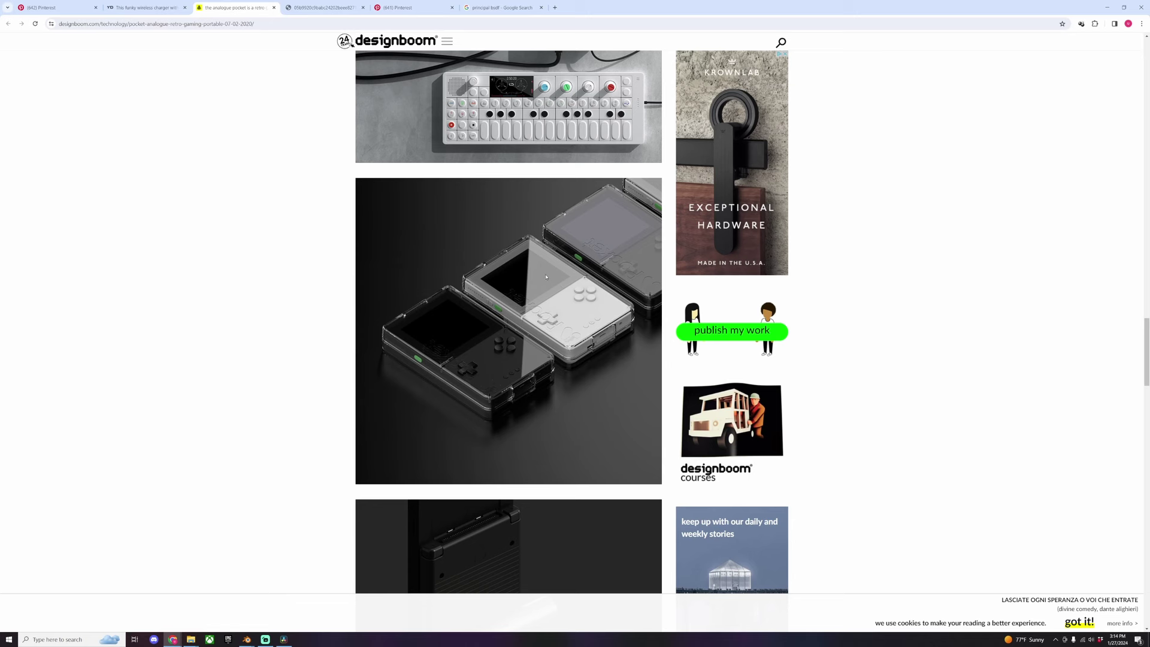
key("ctrl+Tab")
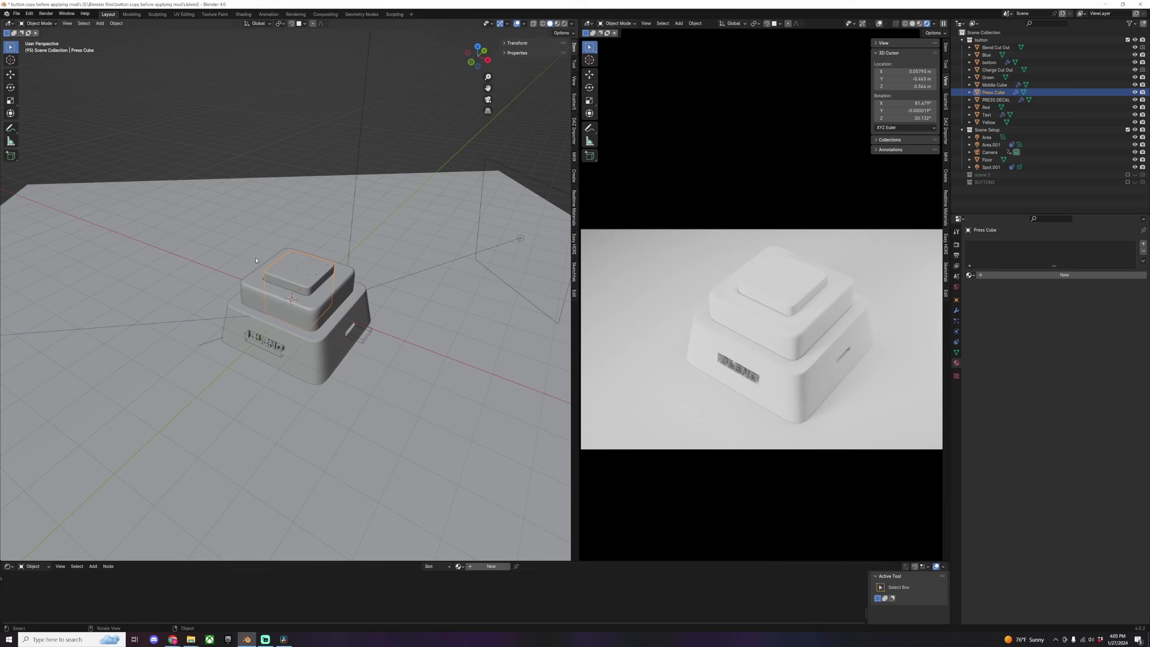
Orbit and zoom around the push-button model, then enlarge the node editor to fill most of the window
middle_click_drag(228, 338, 427, 336)
scroll(273, 324, "down", 5)
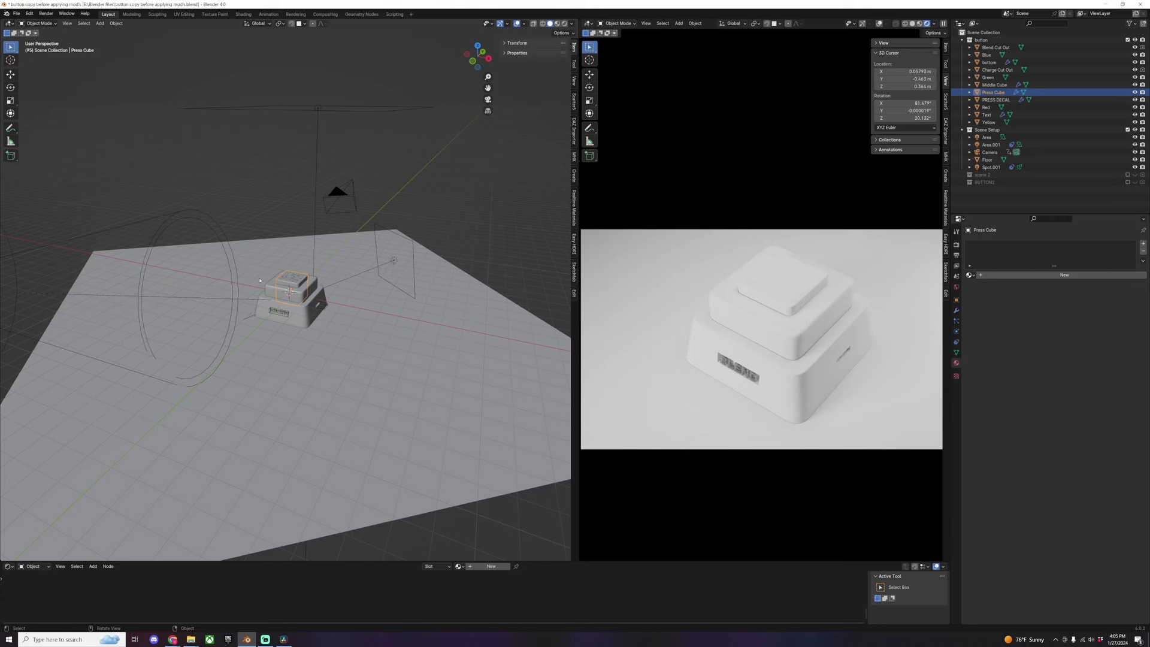
middle_click_drag(315, 280, 305, 312)
scroll(305, 313, "up", 2)
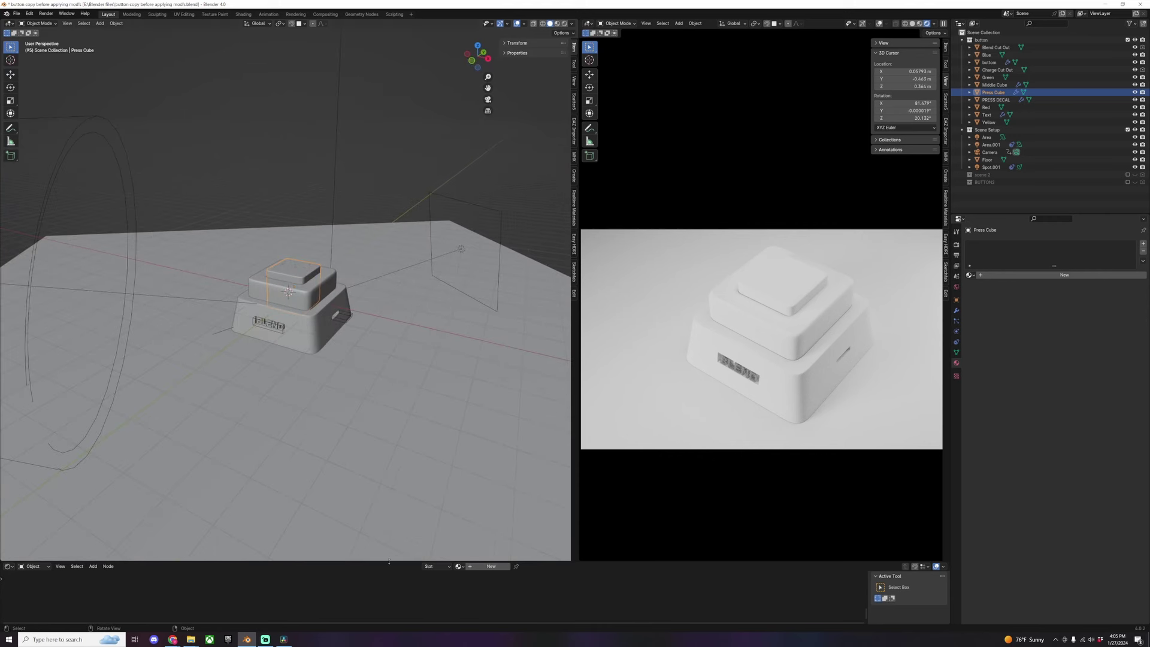
left_click_drag(389, 562, 390, 231)
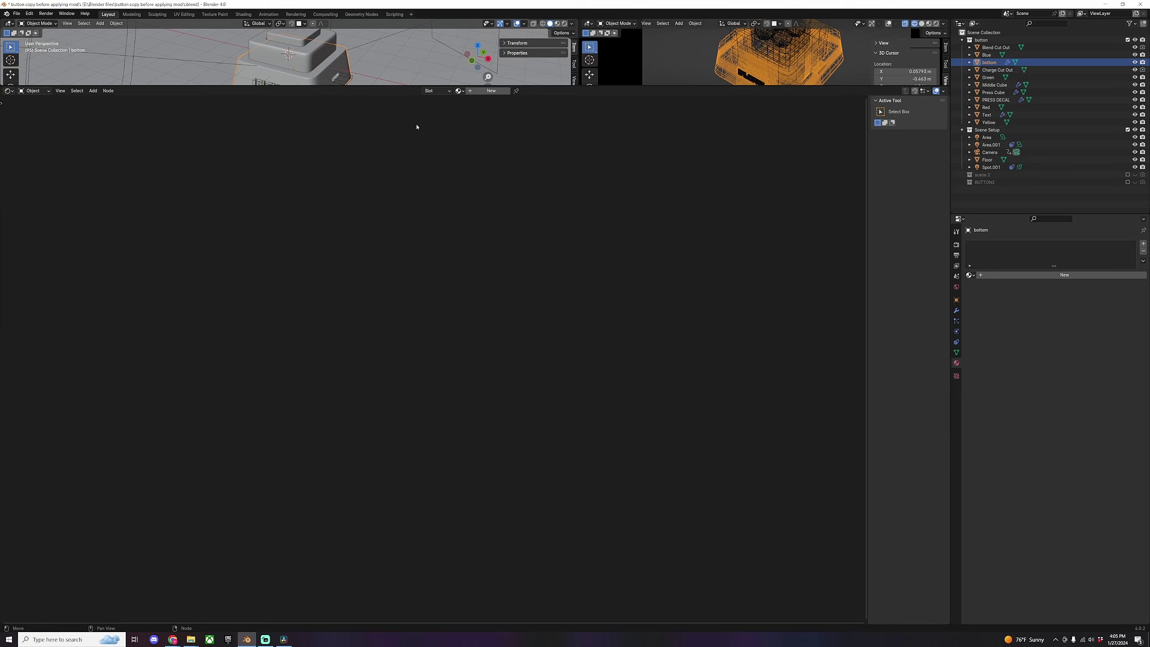
Create a new material for the bottom object and search the node list for 'glass'
left_click(486, 91)
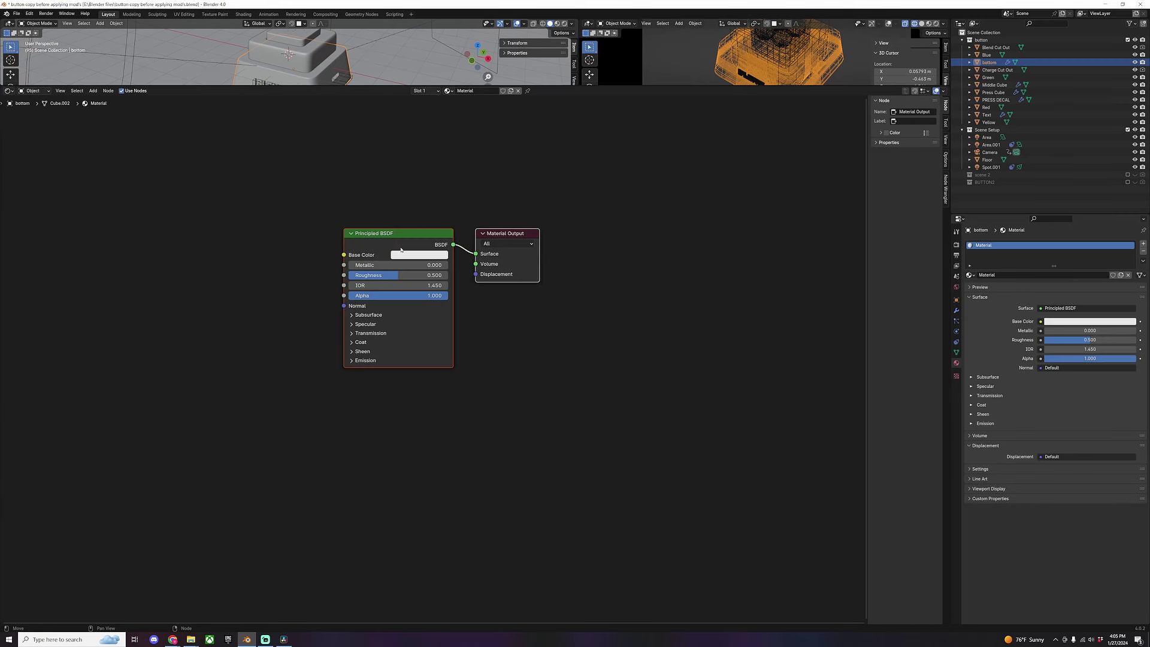
left_click(408, 461)
key("shift+a")
left_click(407, 459)
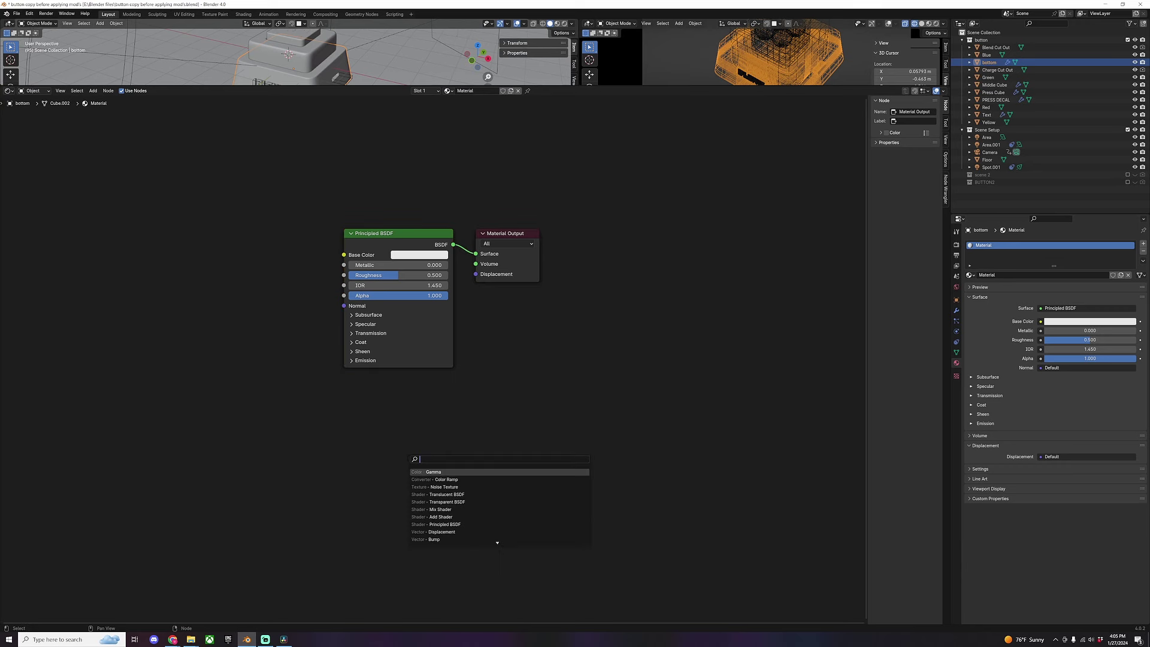
type("glass")
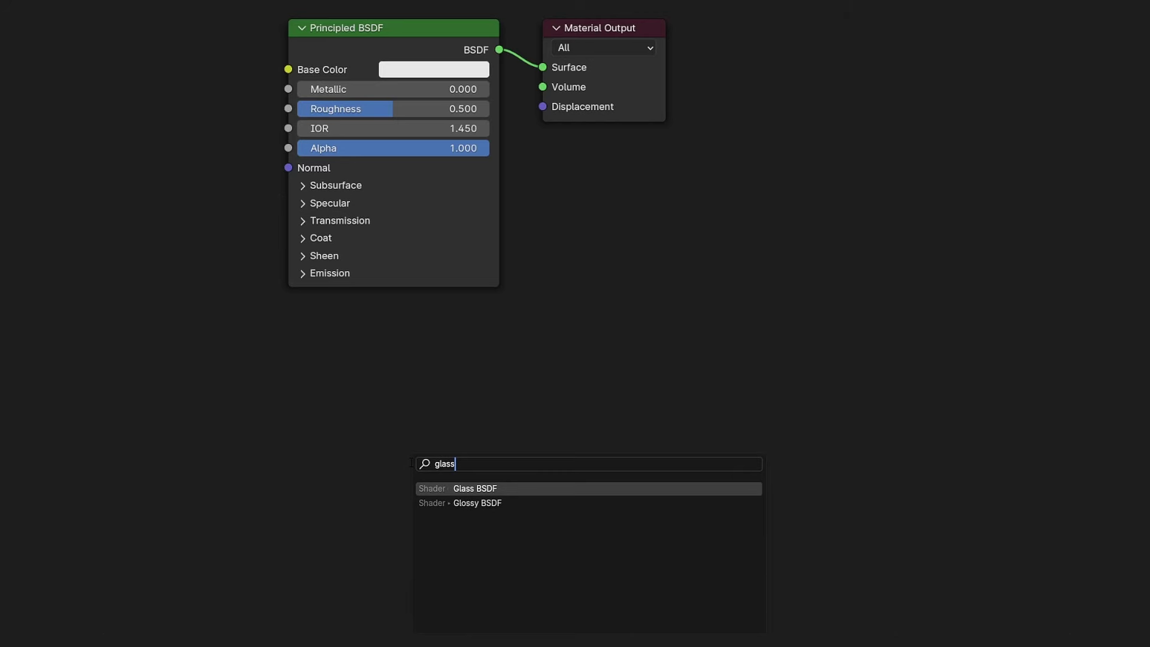
Try node searches for 'tra' and 'plastic', cancel without adding, and make the 3D views slightly taller
key("BackSpace")
key("BackSpace")
key("BackSpace")
key("BackSpace")
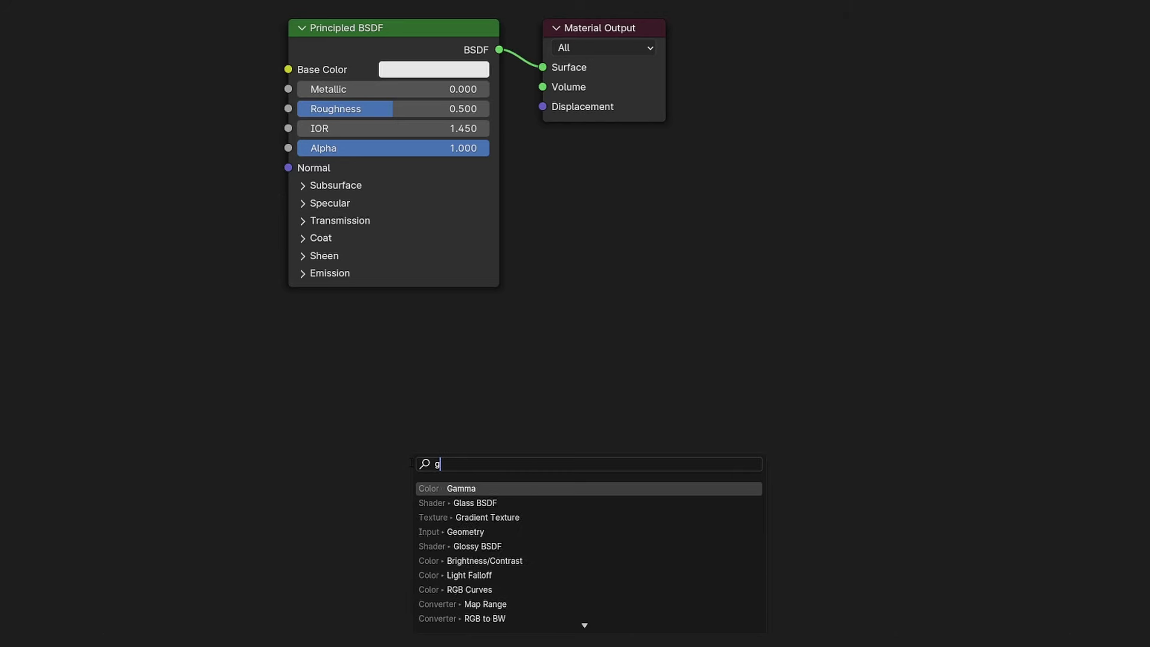
type("tra")
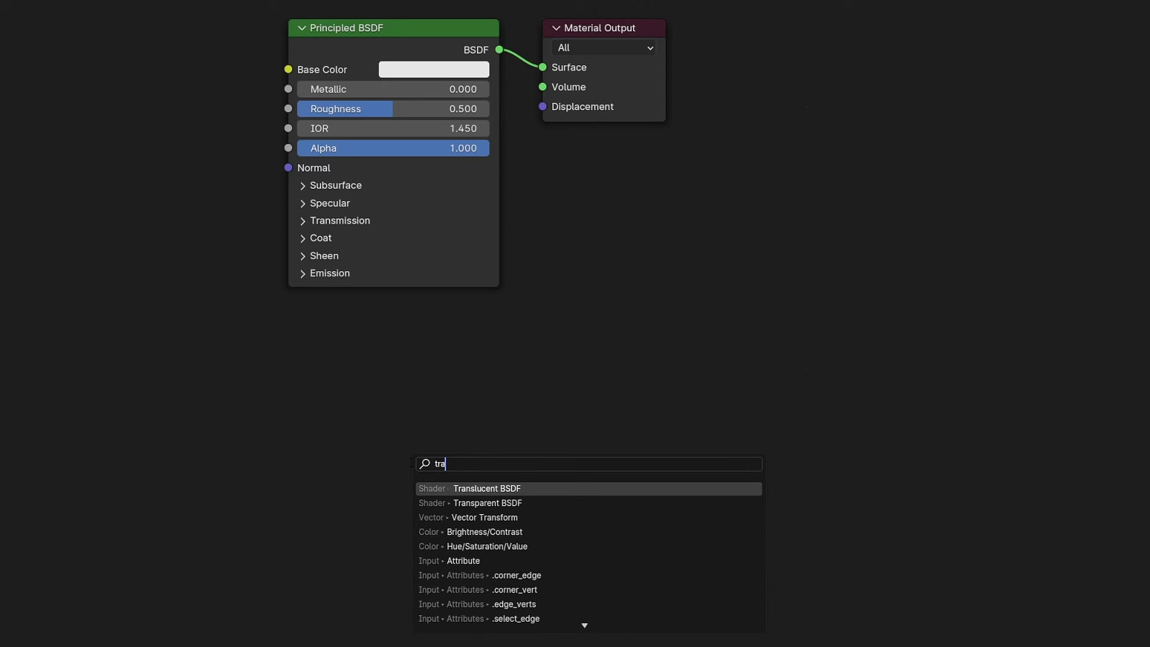
key("BackSpace")
key("BackSpace")
key("BackSpace")
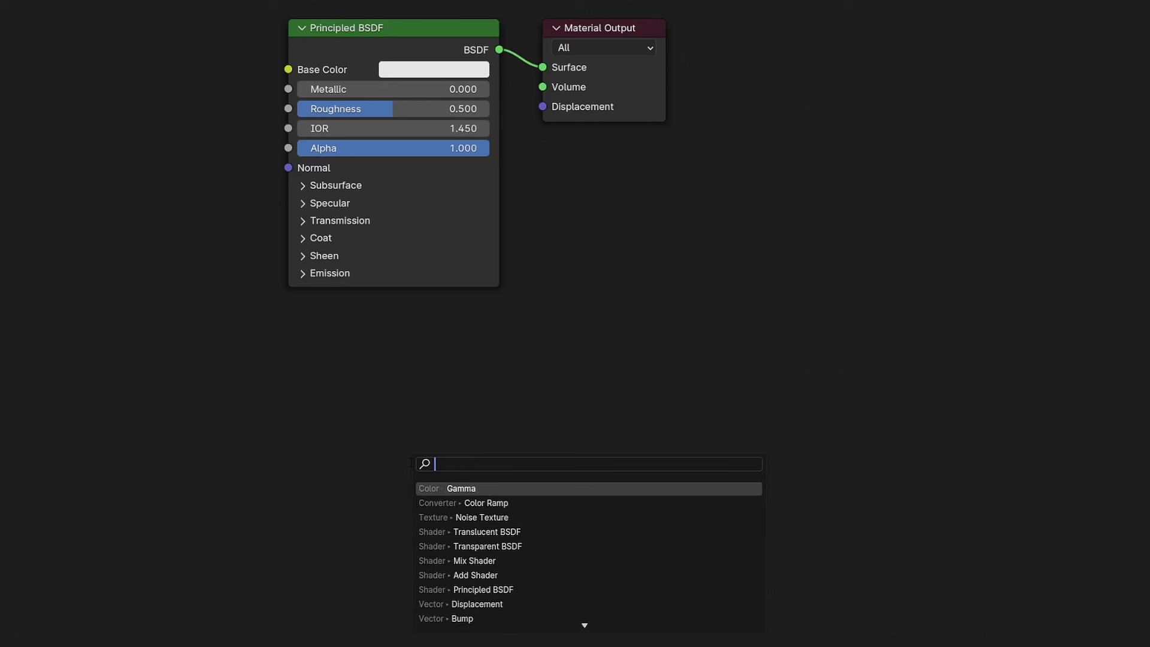
type("plasto")
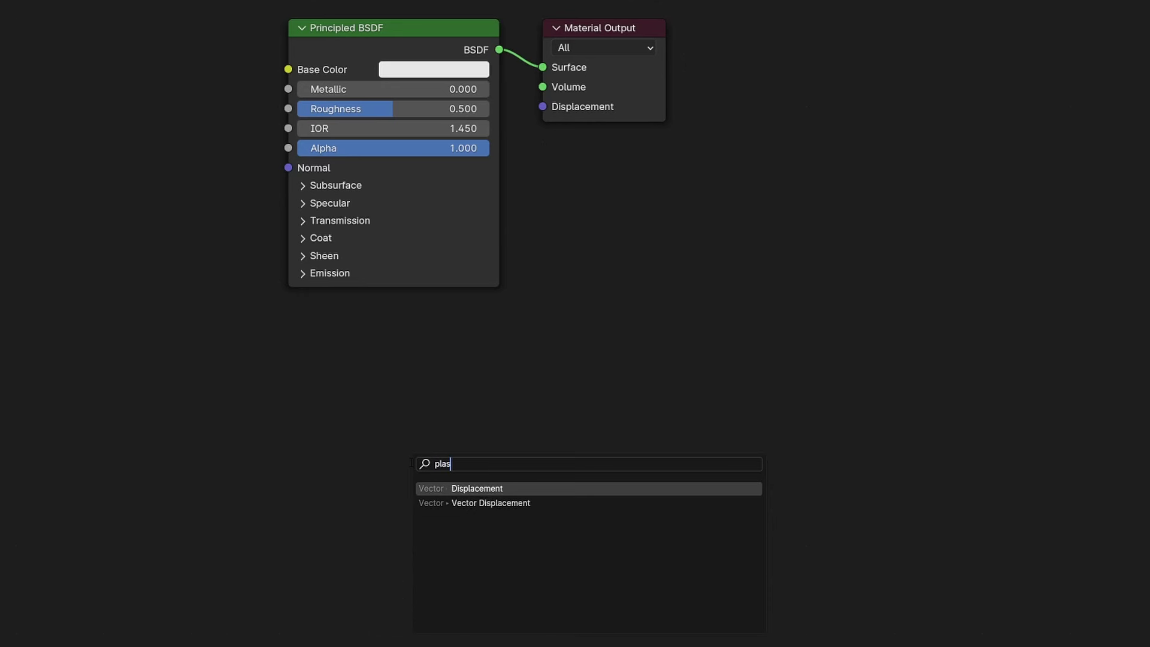
key("BackSpace")
type("ic")
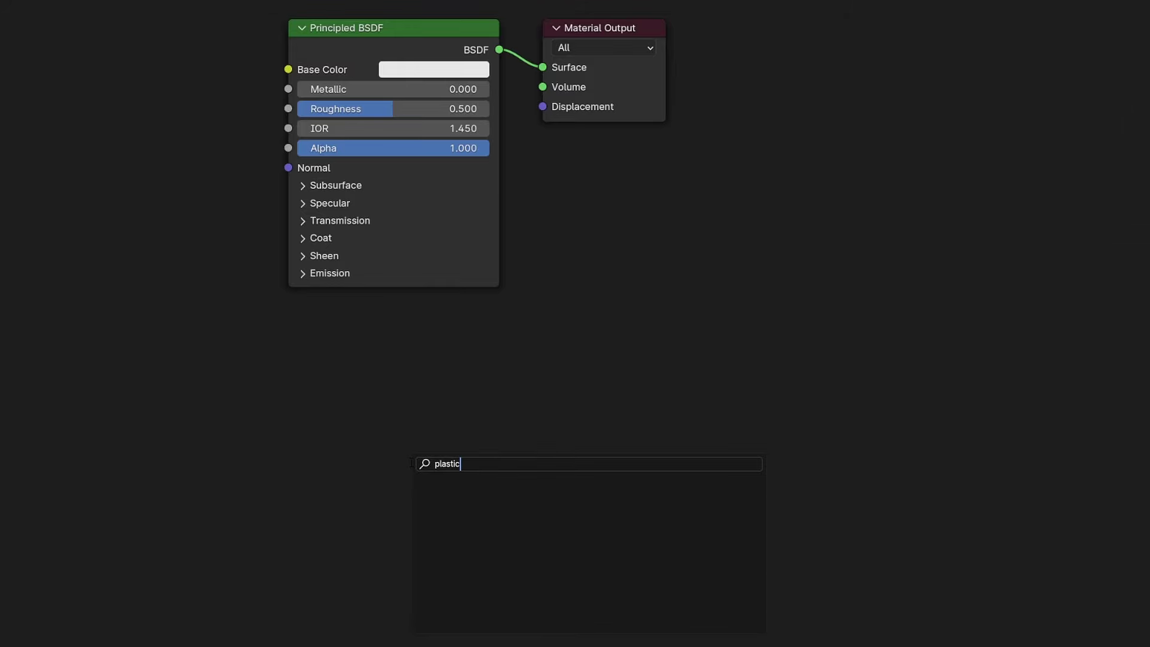
key("Escape")
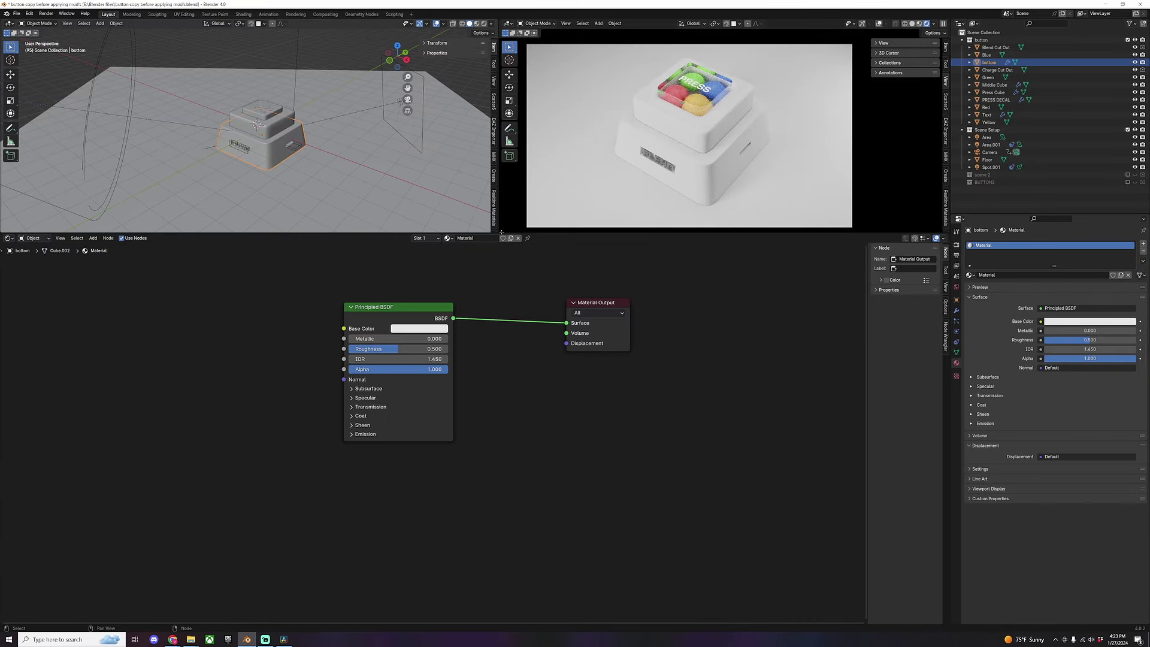
left_click_drag(502, 232, 502, 240)
Add a Glass BSDF node to the base part's material
key("shift+a")
left_click(371, 534)
type("invert")
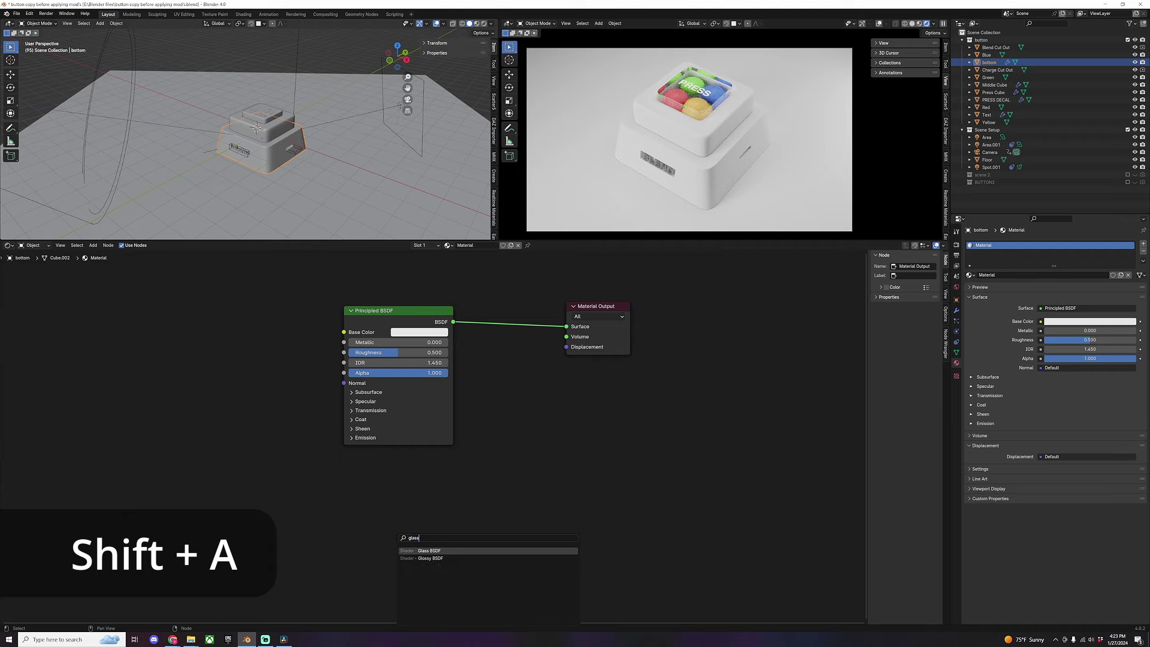
key("Return")
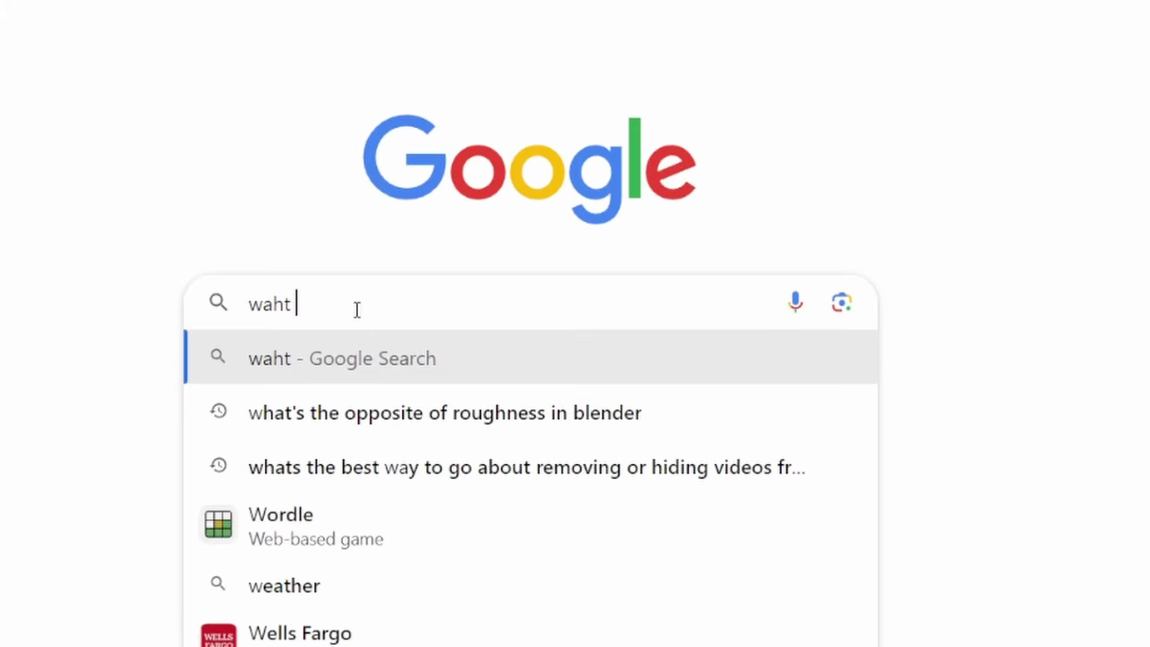
Google 'what does a glass shader do in blender' and highlight the manual's Glass BSDF description
type("does a glass shader do in blender")
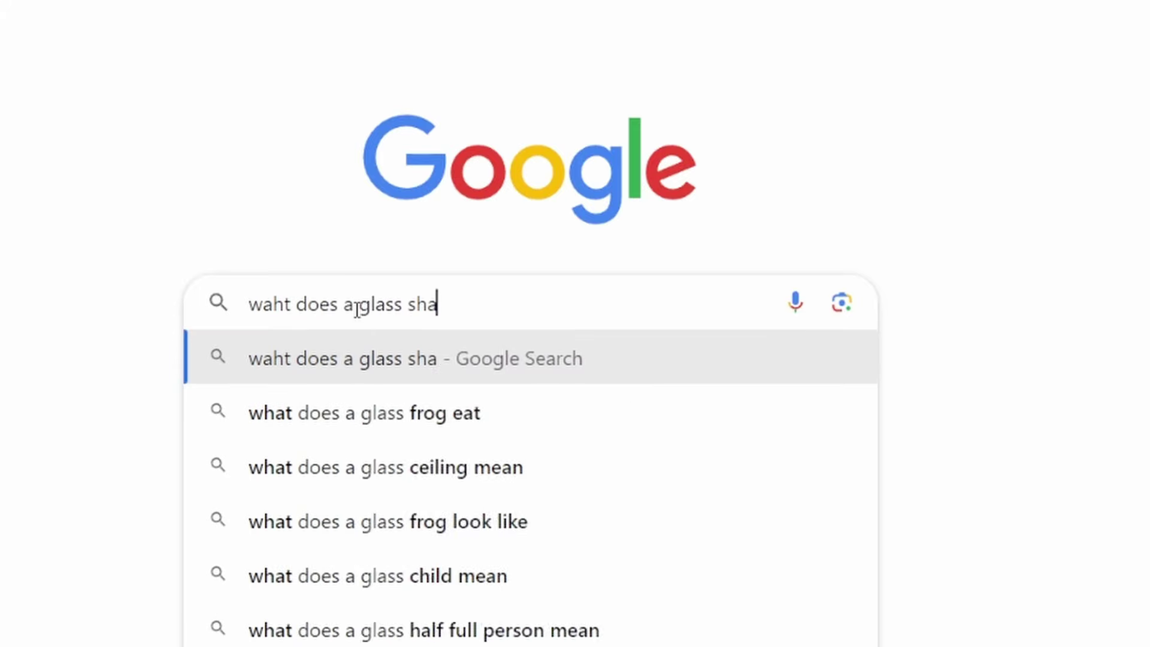
key("Return")
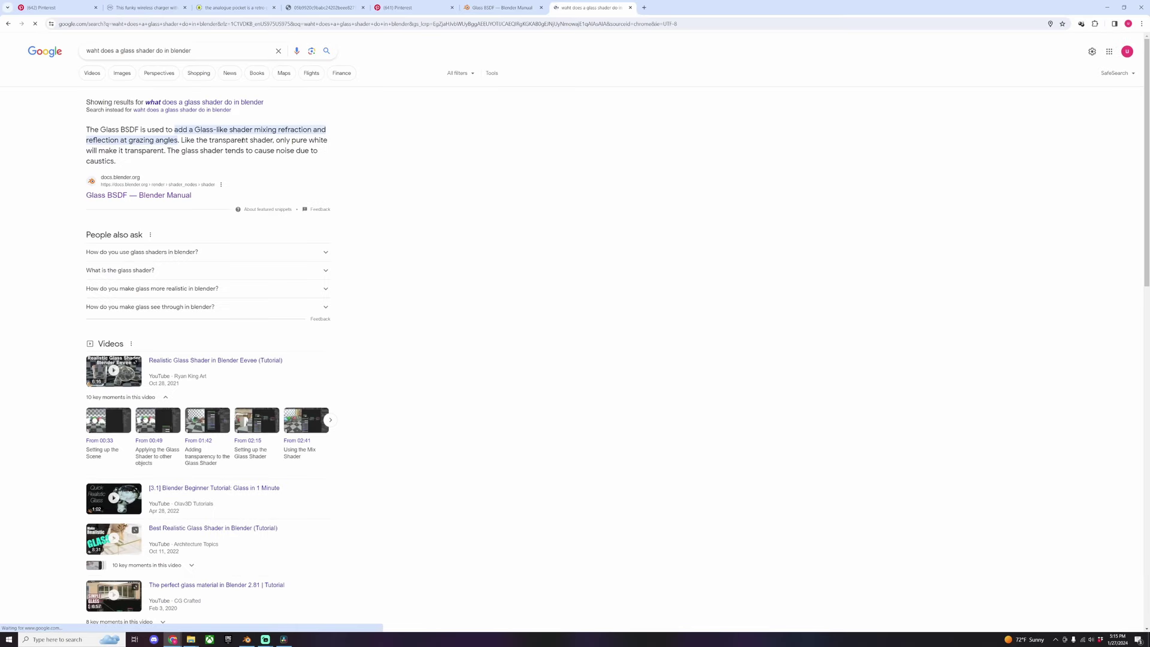
left_click(138, 195)
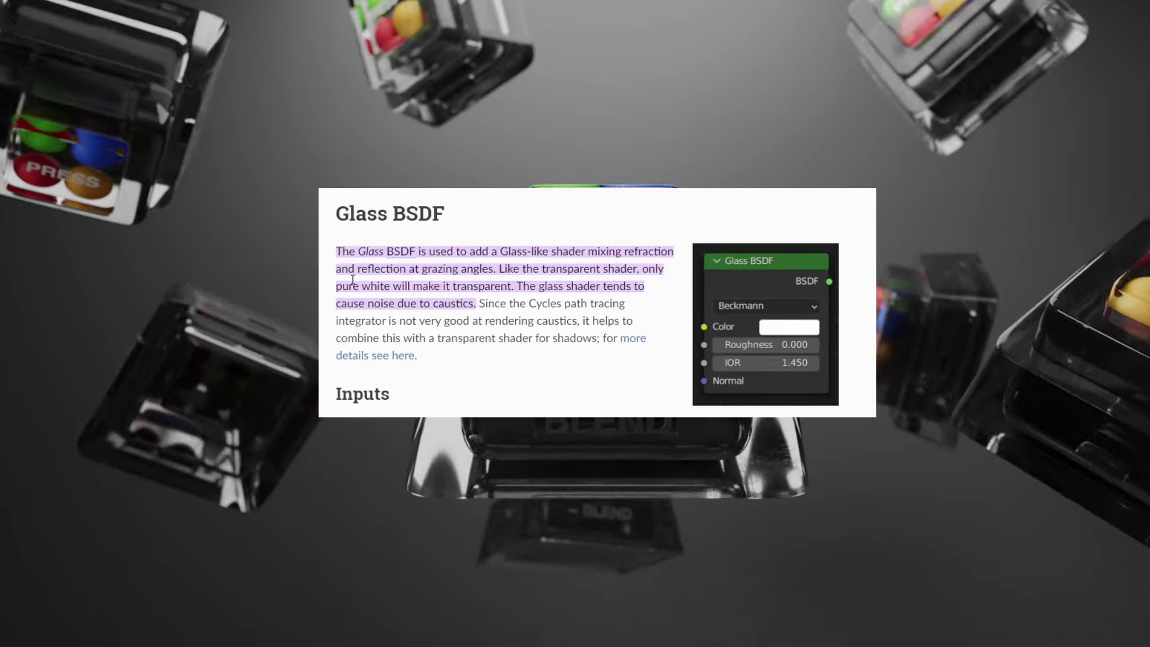
left_click_drag(416, 251, 513, 288)
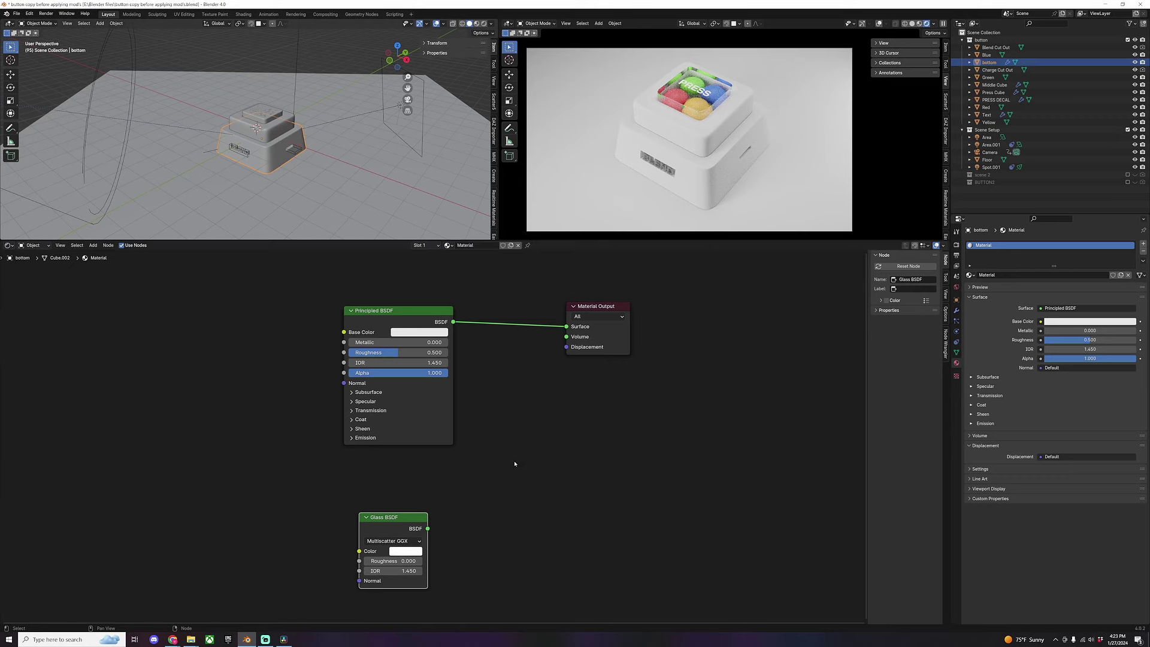
Combine the Principled and Glass BSDFs through an Add Shader feeding the Material Output Surface
key("shift+a")
type("add")
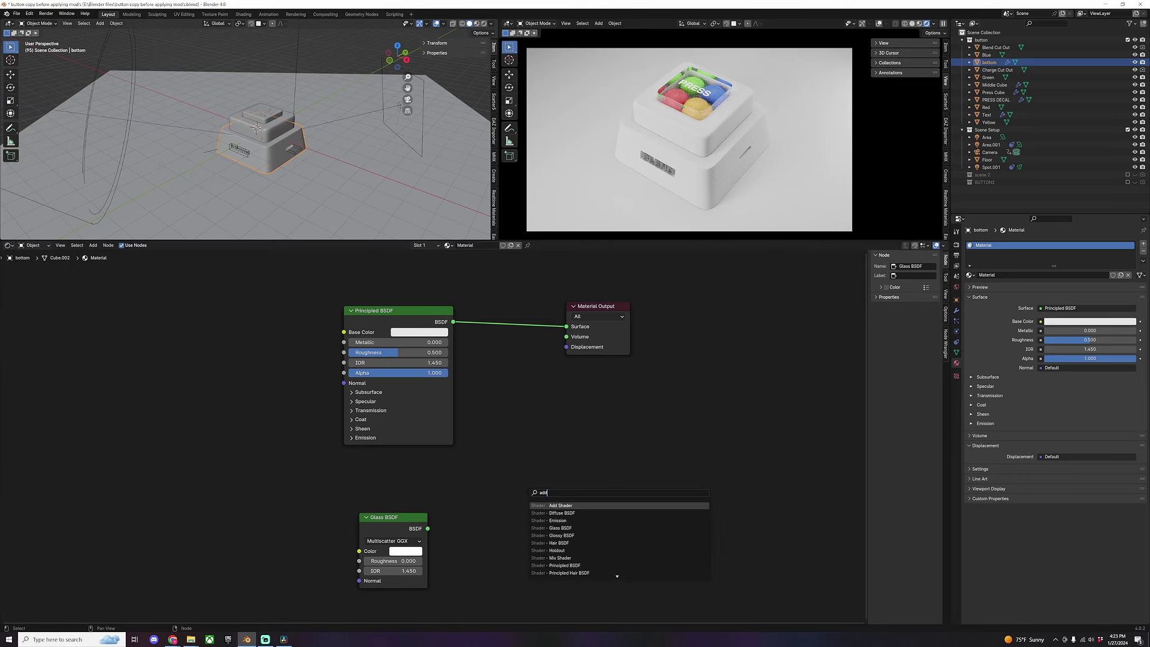
key("Return")
left_click(516, 490)
left_click_drag(454, 321, 427, 528)
left_click_drag(568, 496, 566, 327)
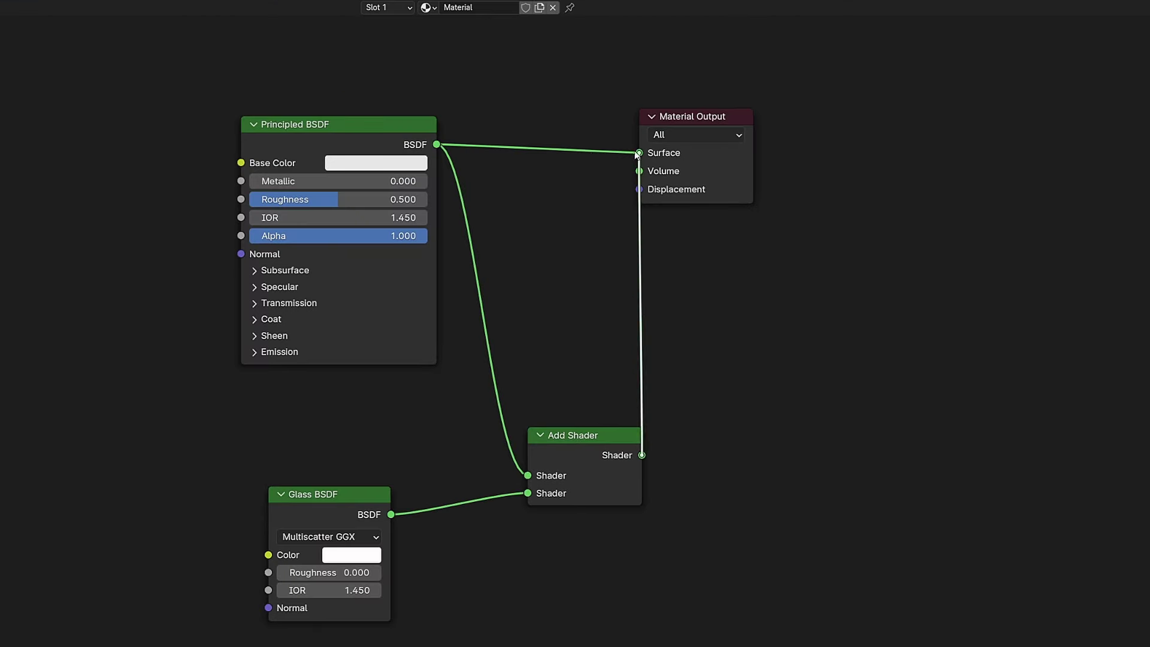
left_click_drag(636, 155, 639, 152)
left_click_drag(695, 116, 797, 264)
scroll(673, 274, "down", 2)
Name the material 'New plastic material' and assign it to the Middle Cube
double_click(467, 7)
type("New plastic material")
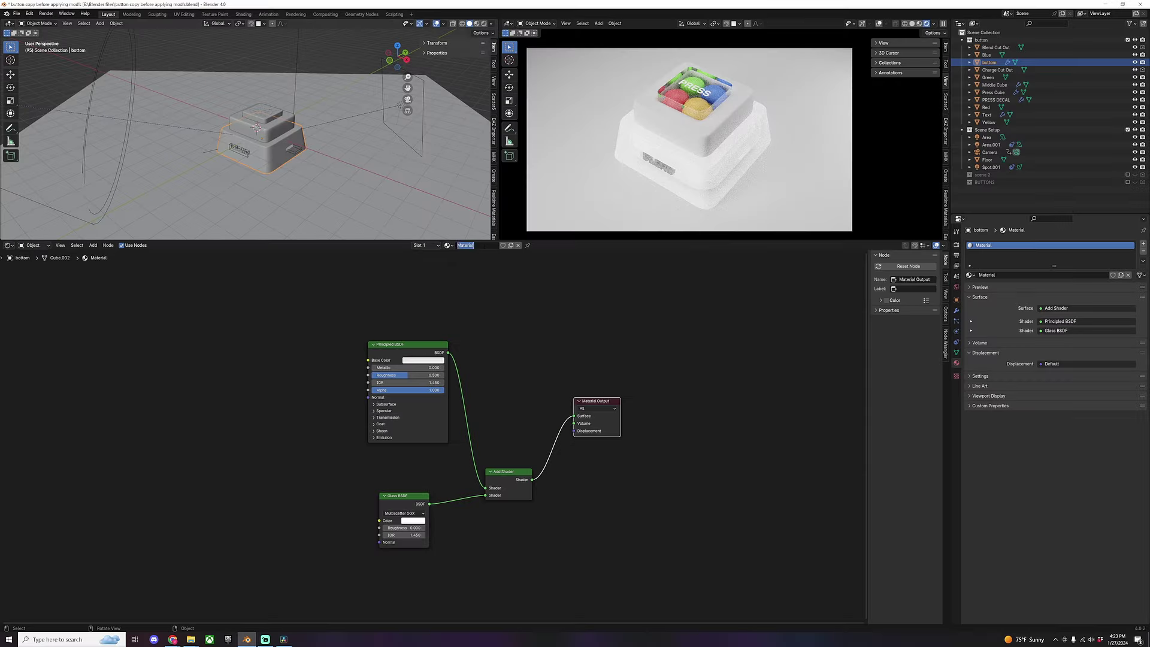
key("Return")
left_click(261, 117)
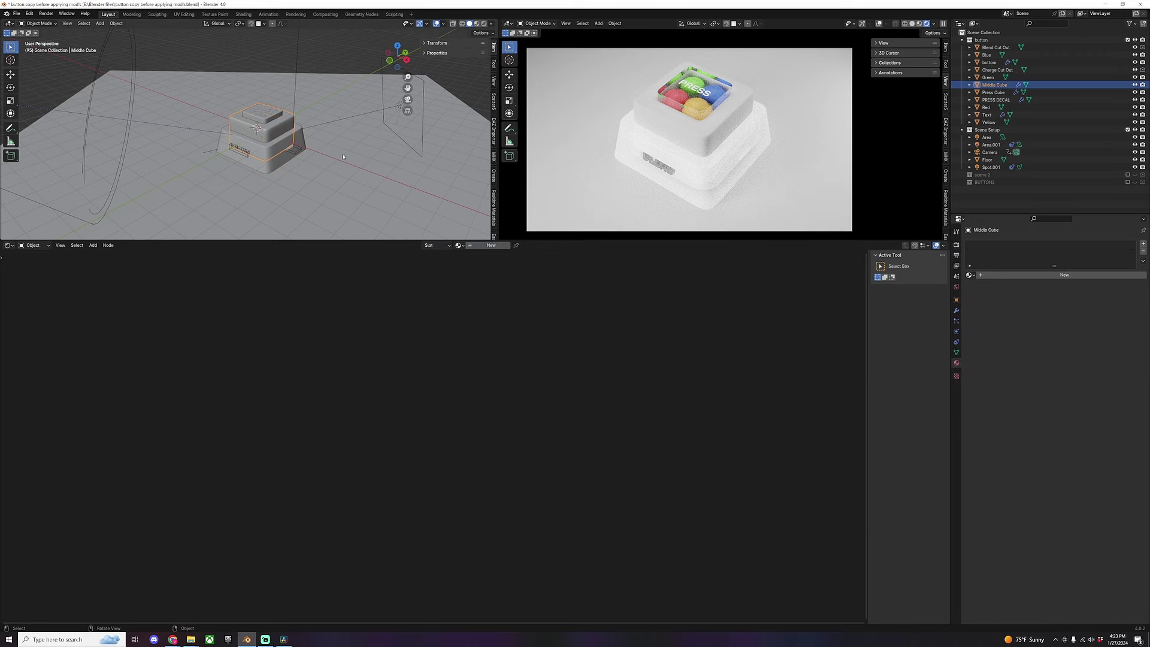
left_click(444, 245)
left_click(479, 260)
Set the Principled BSDF IOR to 1.4 and transmission weight to 0.5
left_click(387, 417)
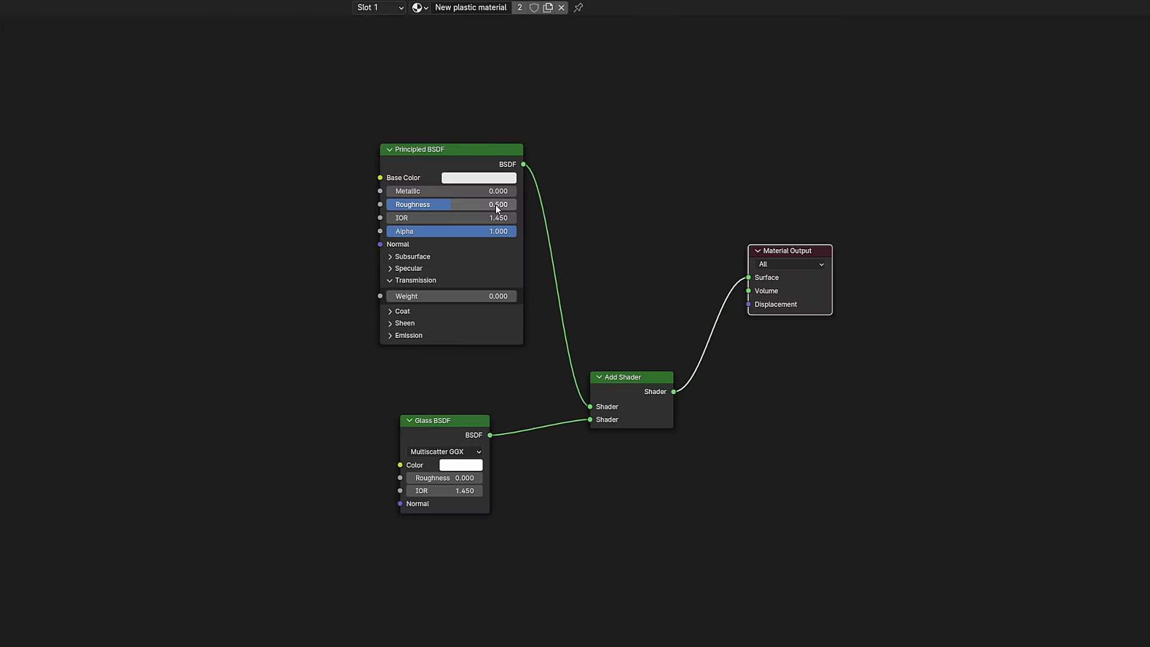
left_click(434, 218)
type("1.4")
key("Return")
left_click(487, 294)
type(".5")
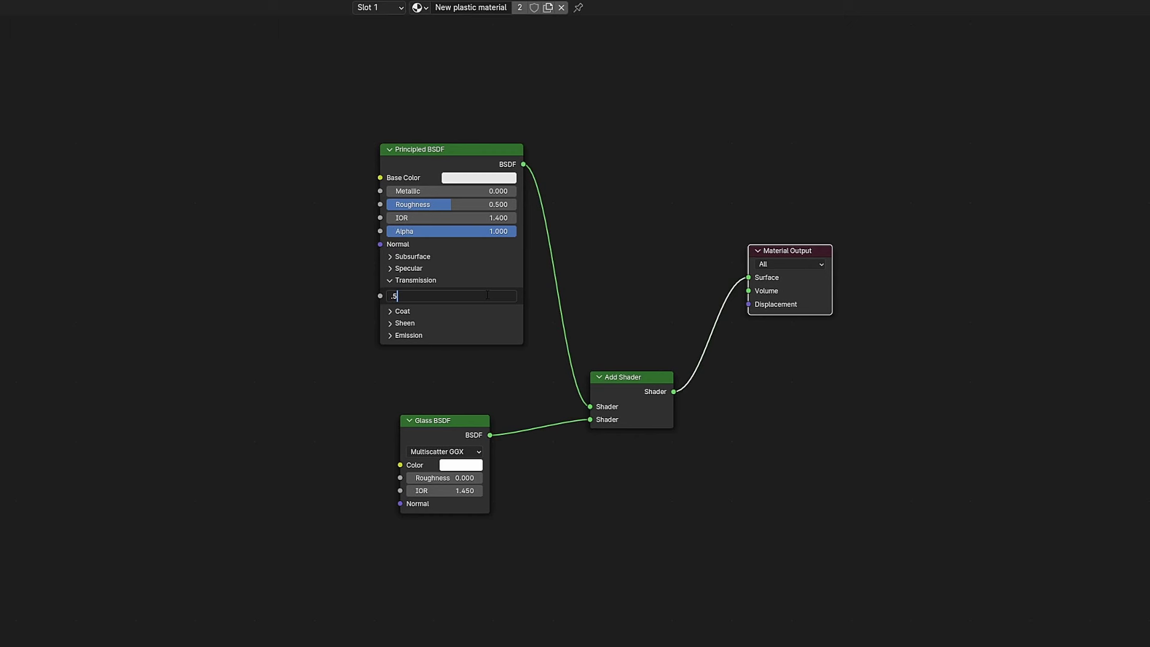
key("Return")
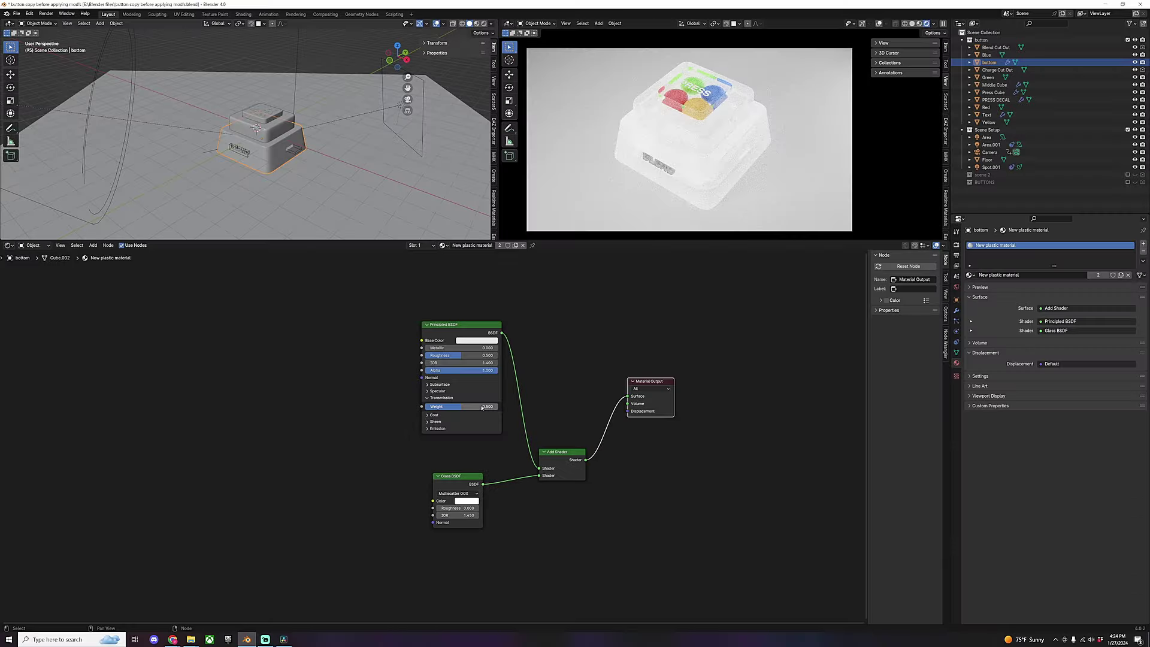
Nudge the Glass BSDF node left and darken its colour to grey
left_click_drag(471, 479, 455, 484)
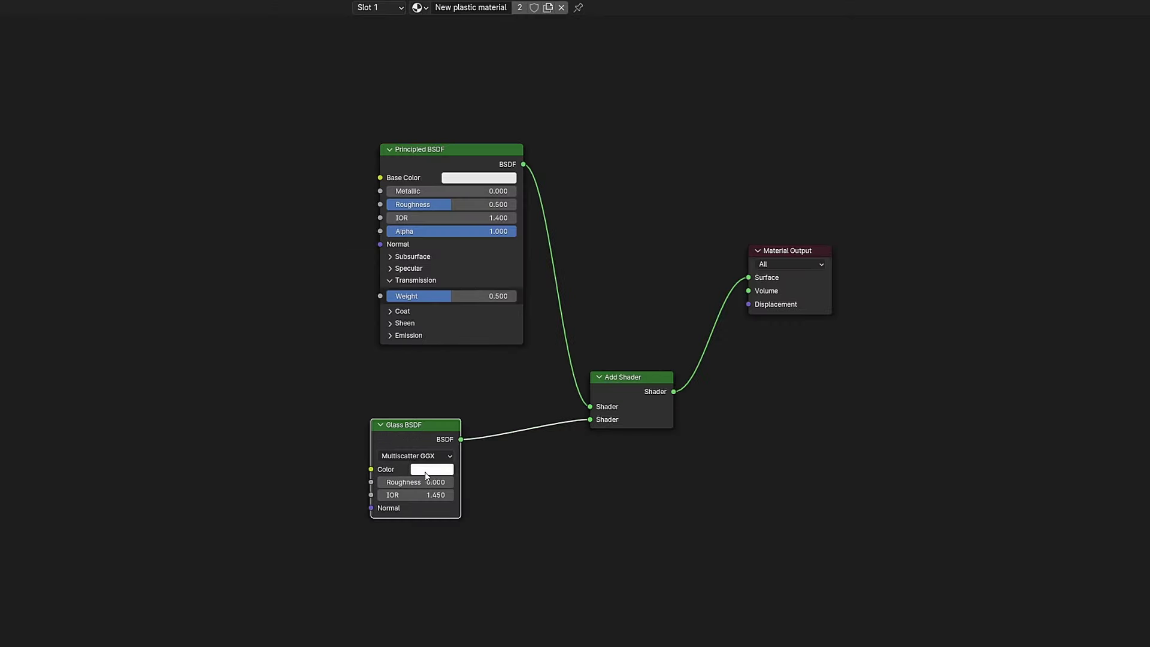
left_click(447, 503)
left_click_drag(506, 405, 437, 439)
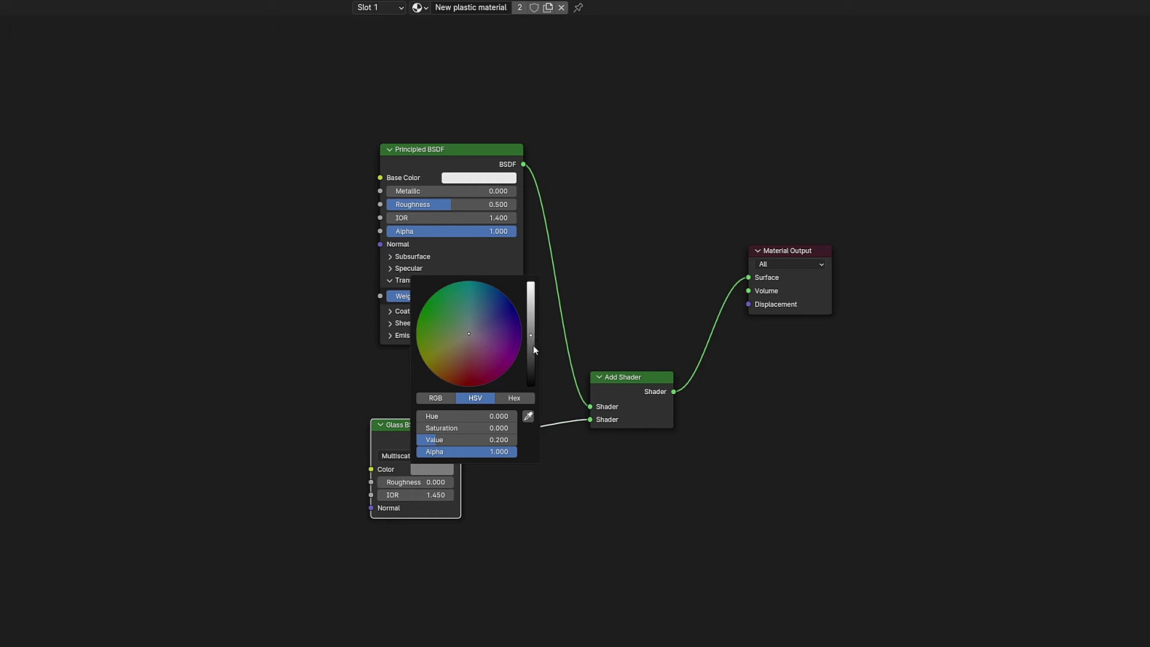
Give the glass IOR 1.4 and roughness 0.1, and darken the Principled base colour nearly to black
double_click(431, 494)
type("1.4")
key("Return")
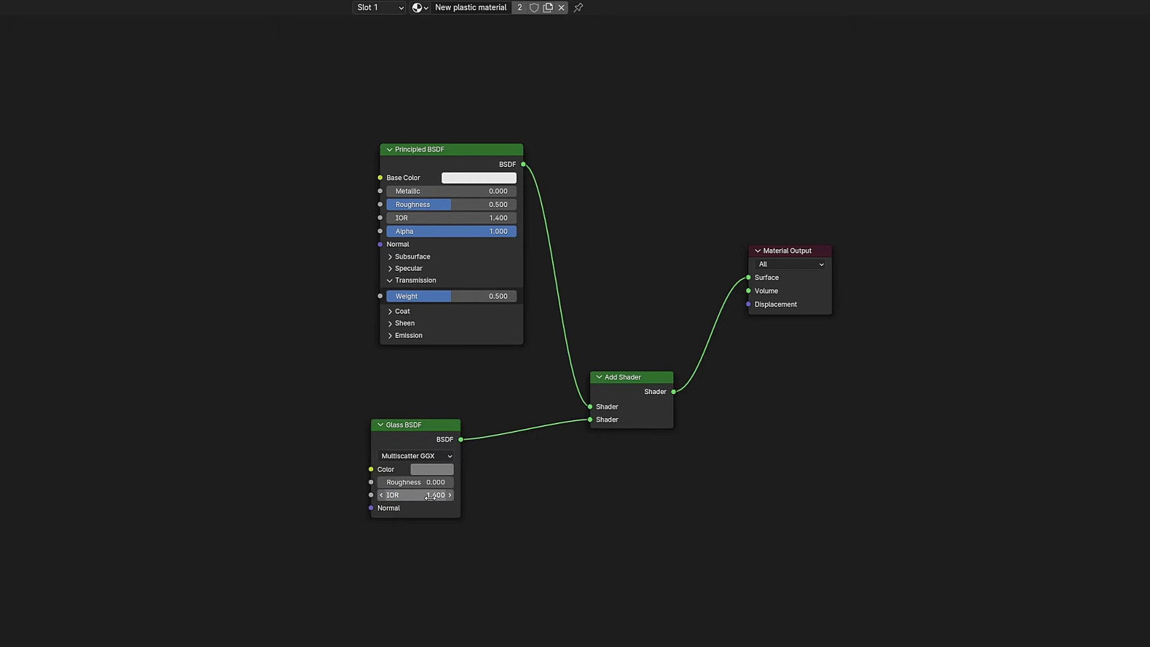
double_click(427, 482)
type("0.1")
key("Return")
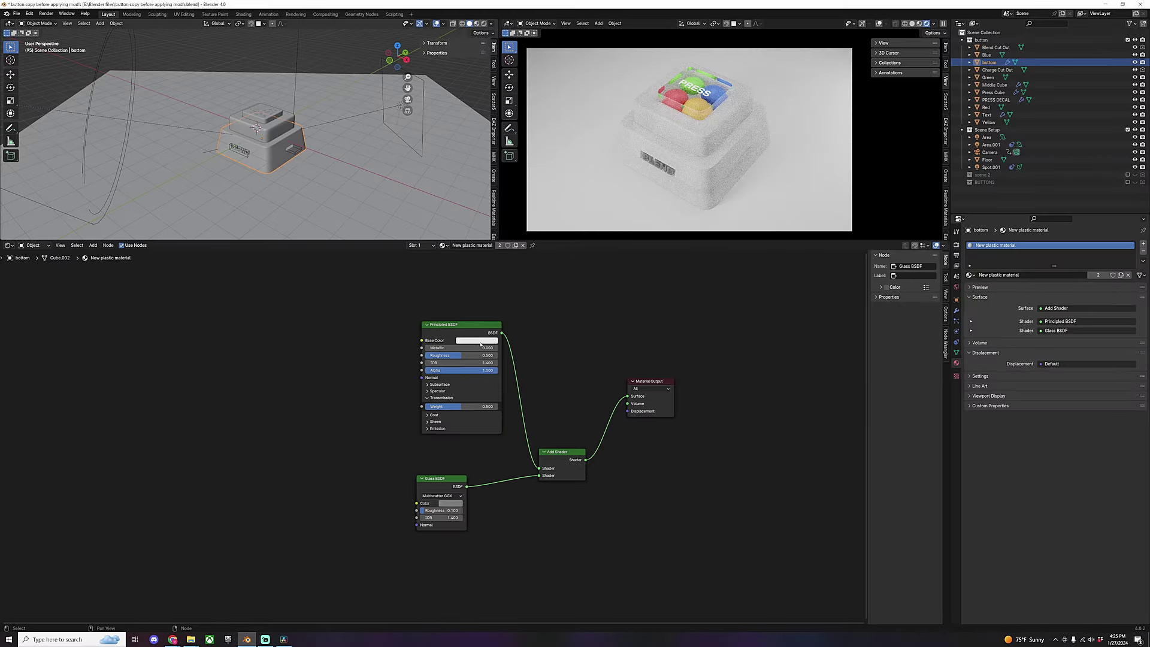
left_click(476, 341)
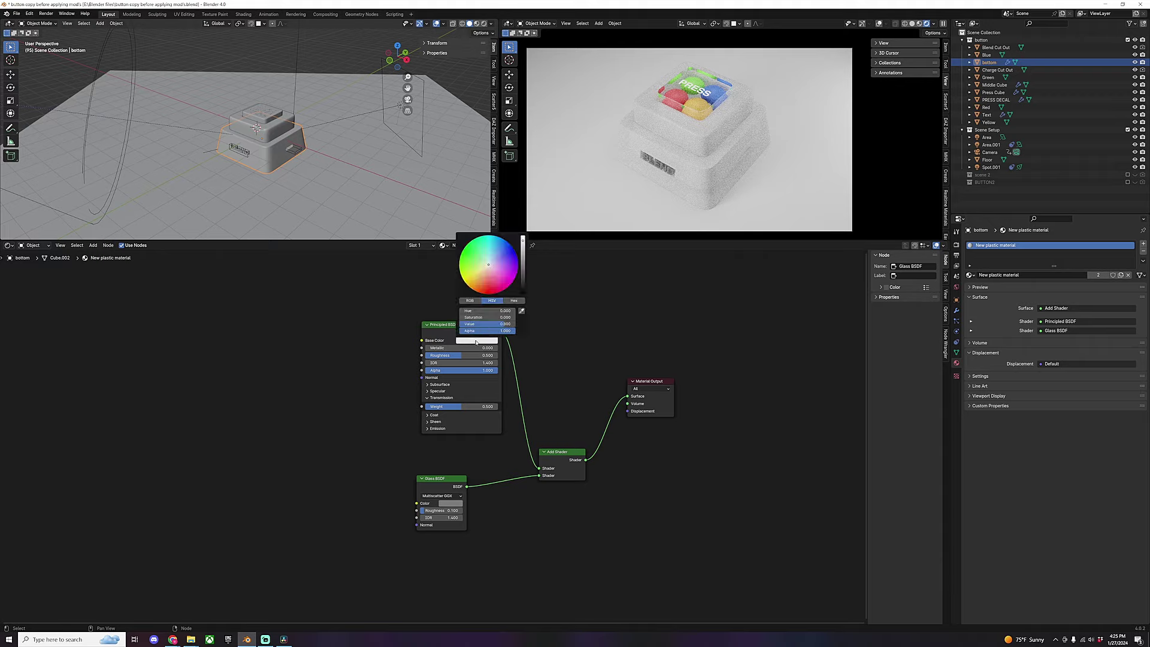
left_click_drag(498, 324, 463, 324)
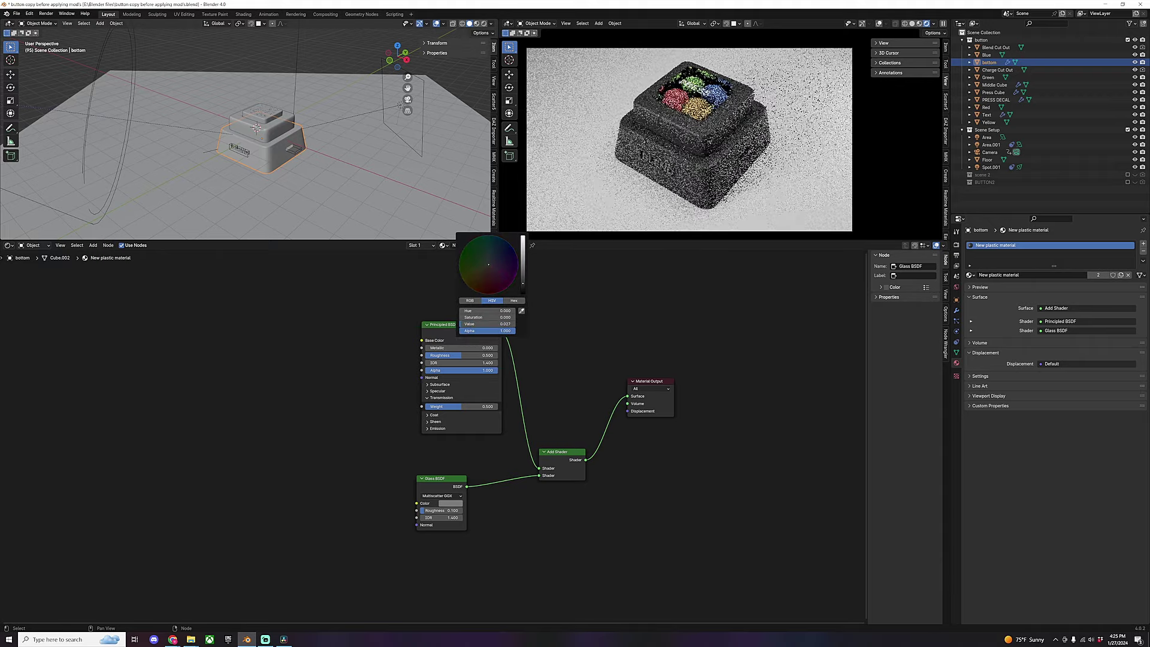
Drag imperfection_0002_roughness_2k.jpg from its Explorer folder into the Shader Editor as an Image Texture
mouse_move(192, 640)
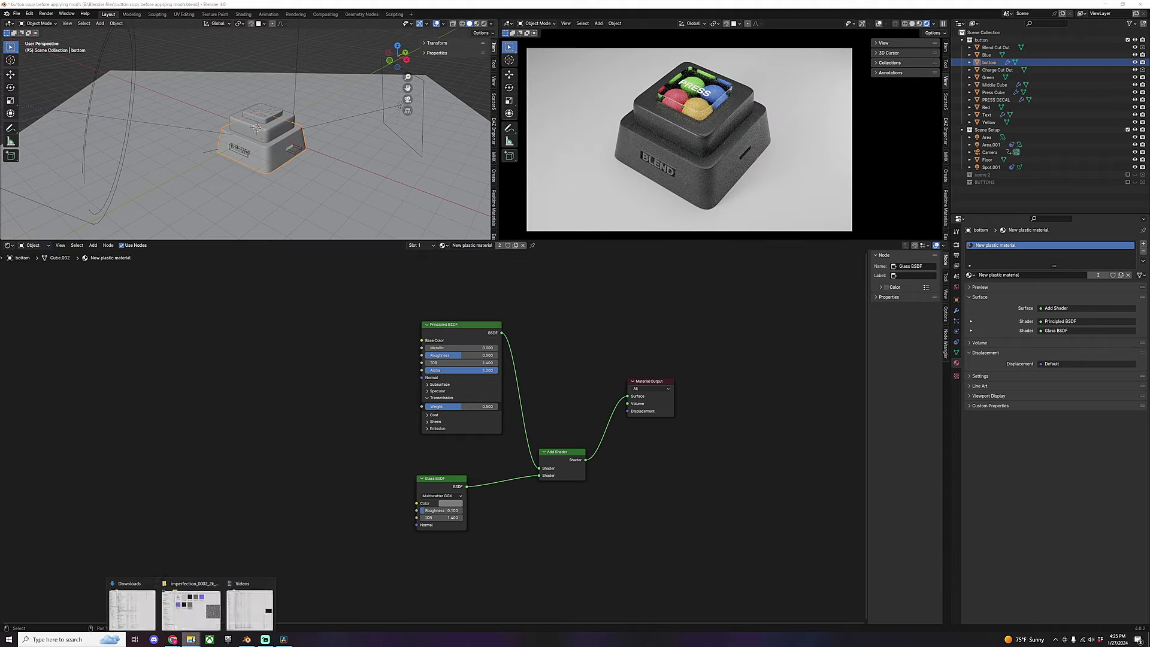
left_click(191, 608)
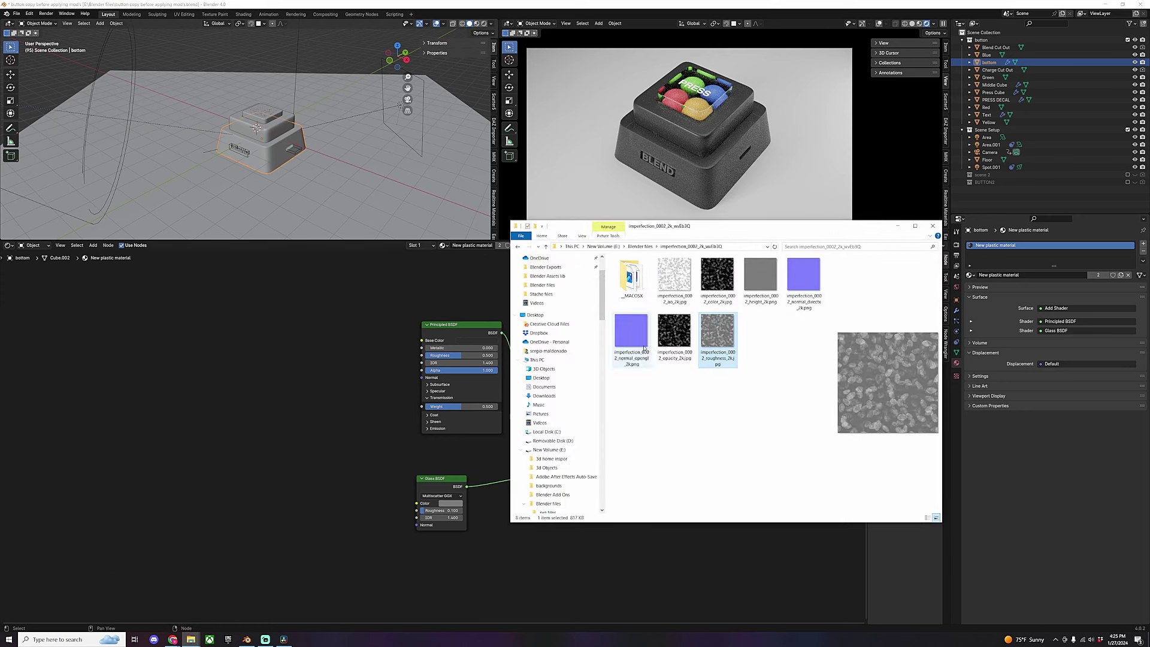
left_click_drag(717, 340, 283, 314)
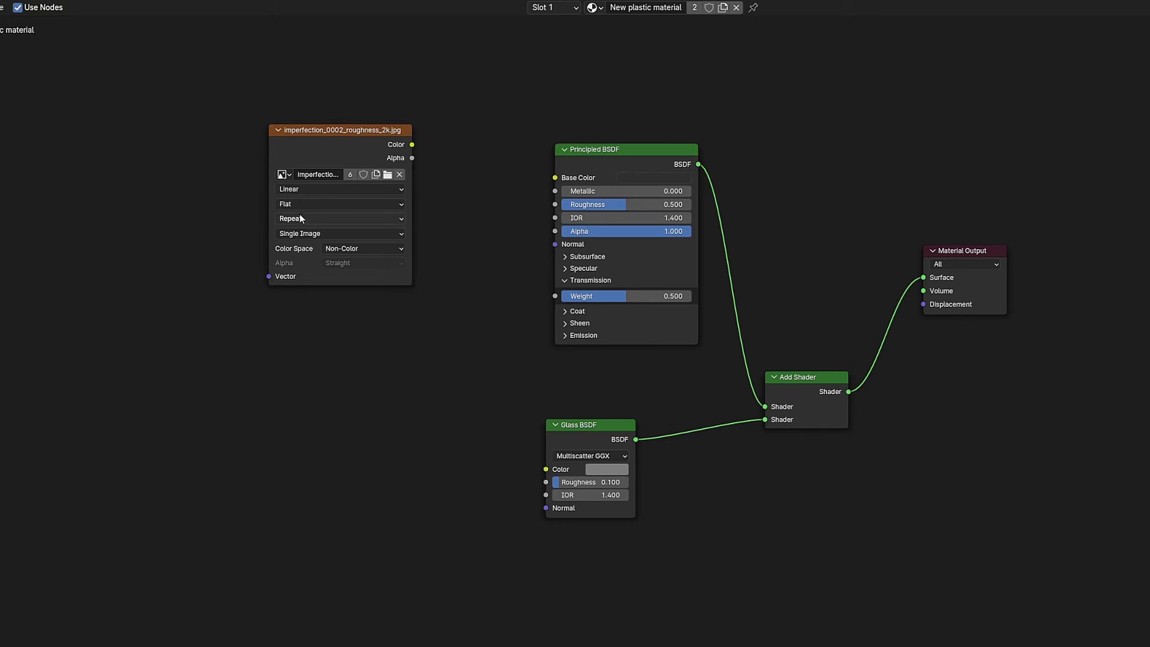
Set the roughness texture to Box projection, blend 0.5, Non-Color, and link it to Principled Roughness
left_click(296, 203)
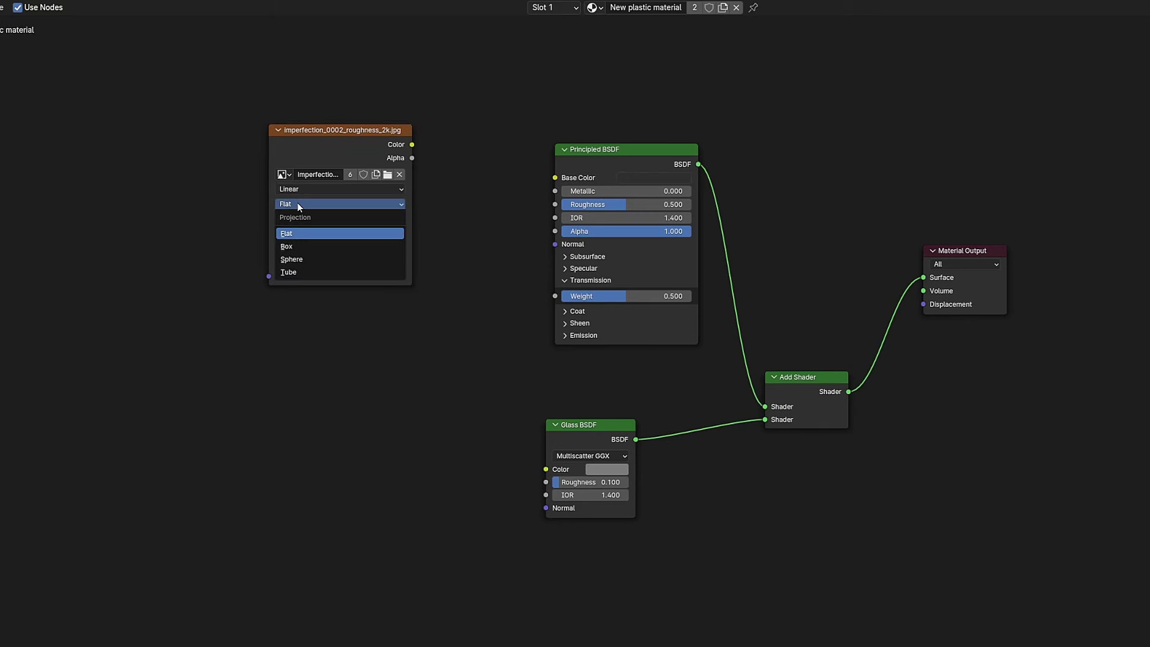
left_click(302, 248)
left_click(353, 219)
type("0.5")
key("Return")
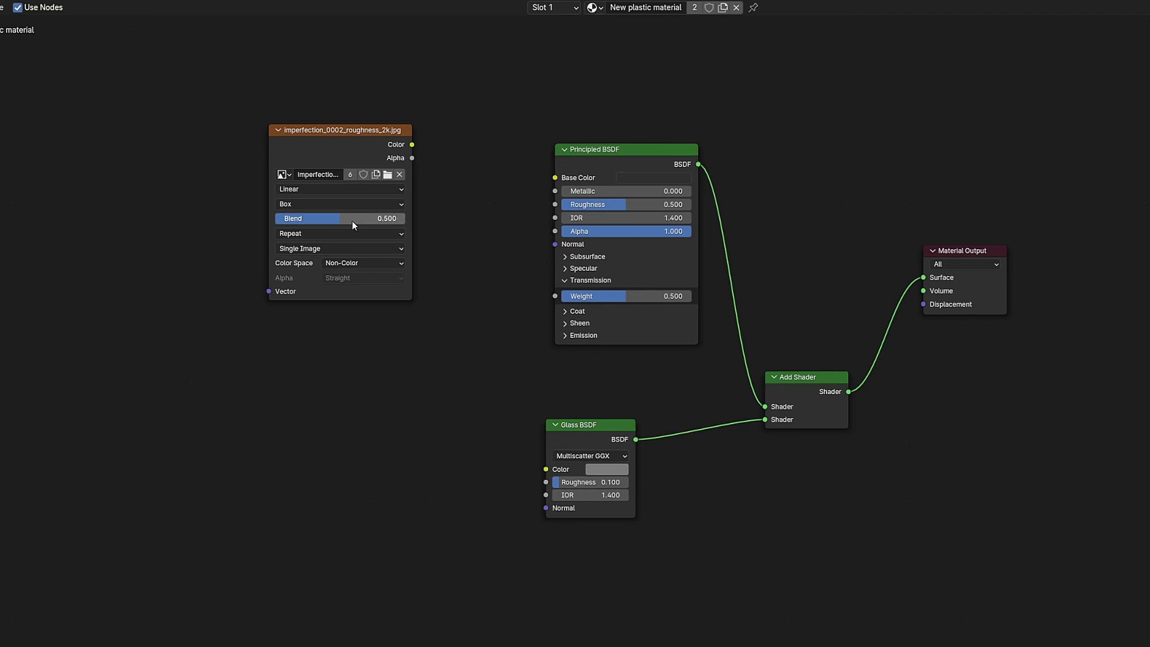
left_click(349, 265)
left_click(442, 354)
left_click_drag(412, 144, 554, 204)
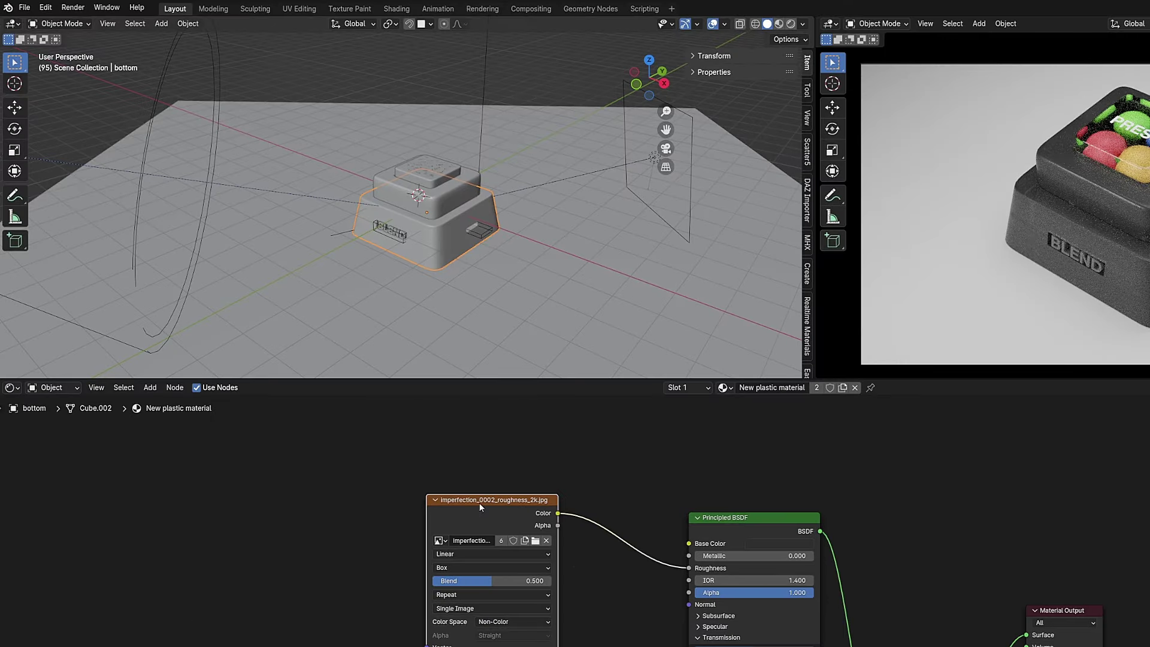
left_click(45, 8)
Enable the Node Wrangler add-on in Preferences and save the preferences
left_click(78, 167)
left_click(302, 69)
type("node")
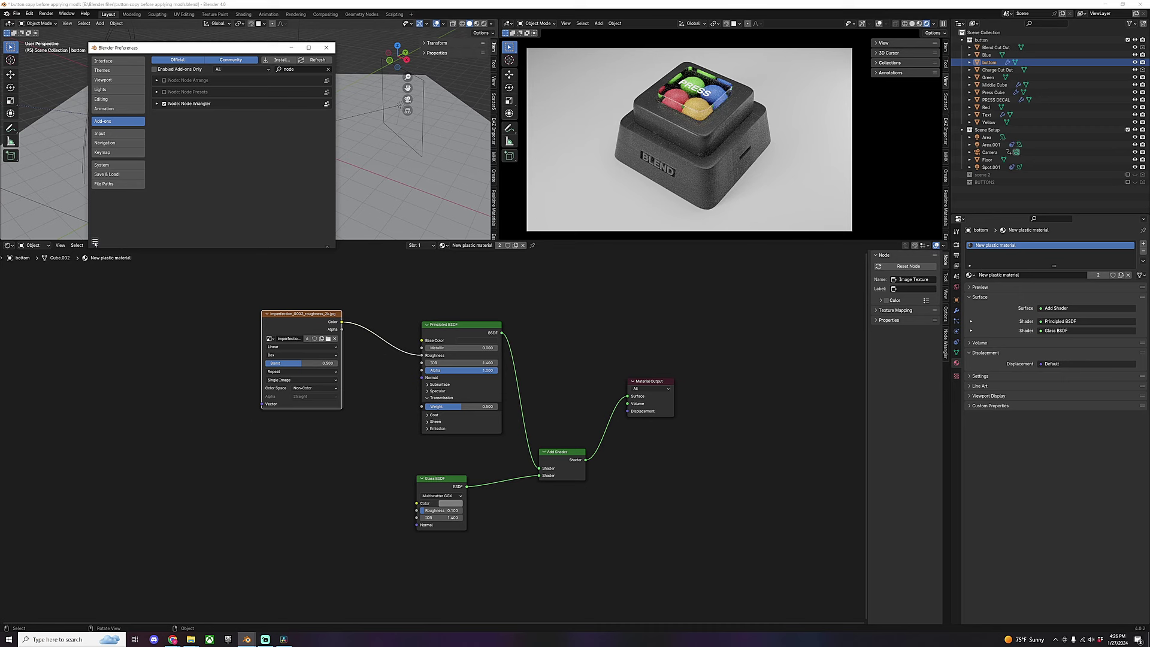
left_click(89, 508)
left_click(117, 217)
left_click(326, 47)
Add Texture Coordinate and Mapping nodes to the texture with Ctrl+T, linking Object into Mapping Vector
key("ctrl+t")
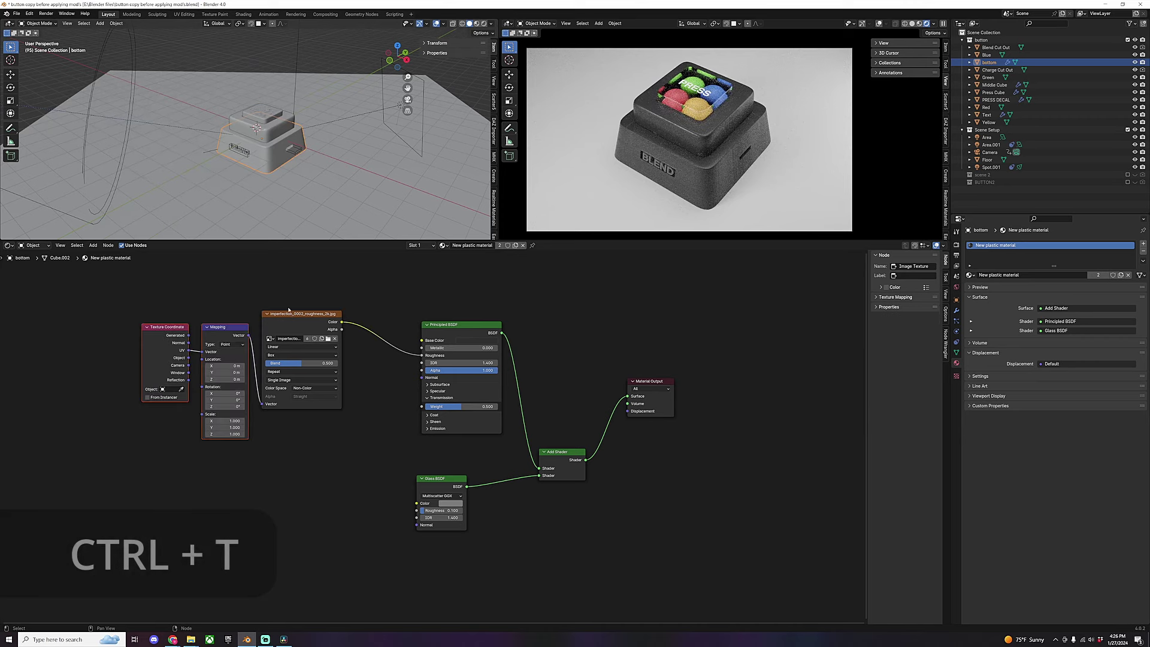
left_click_drag(223, 324, 192, 325)
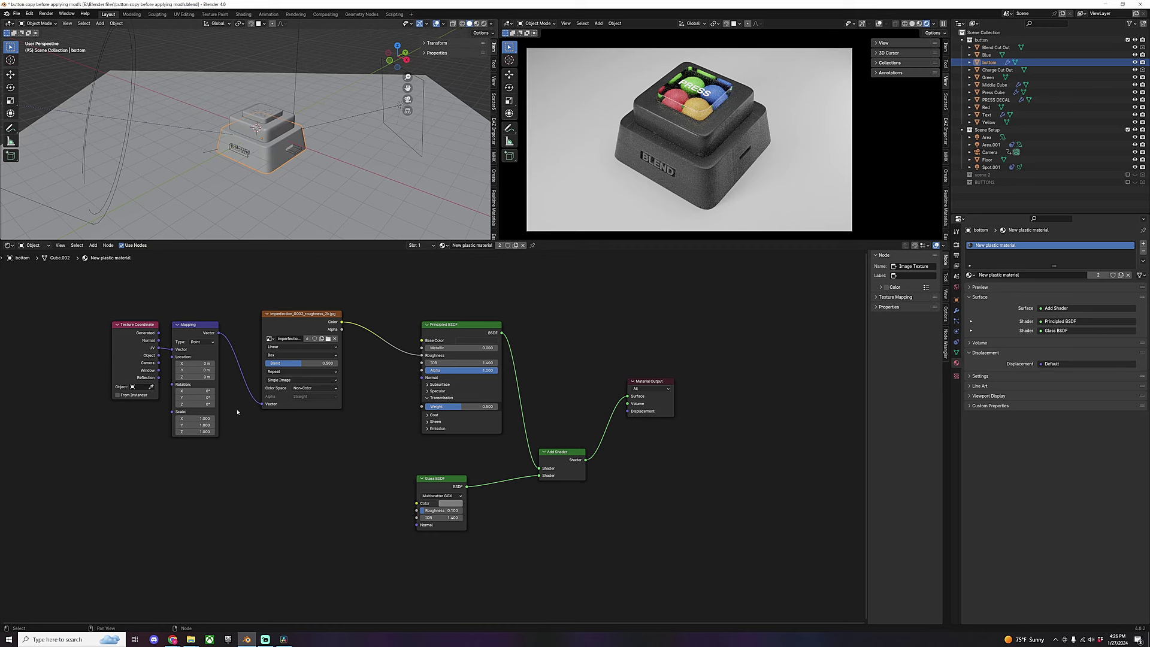
left_click(339, 314, "ctrl+shift")
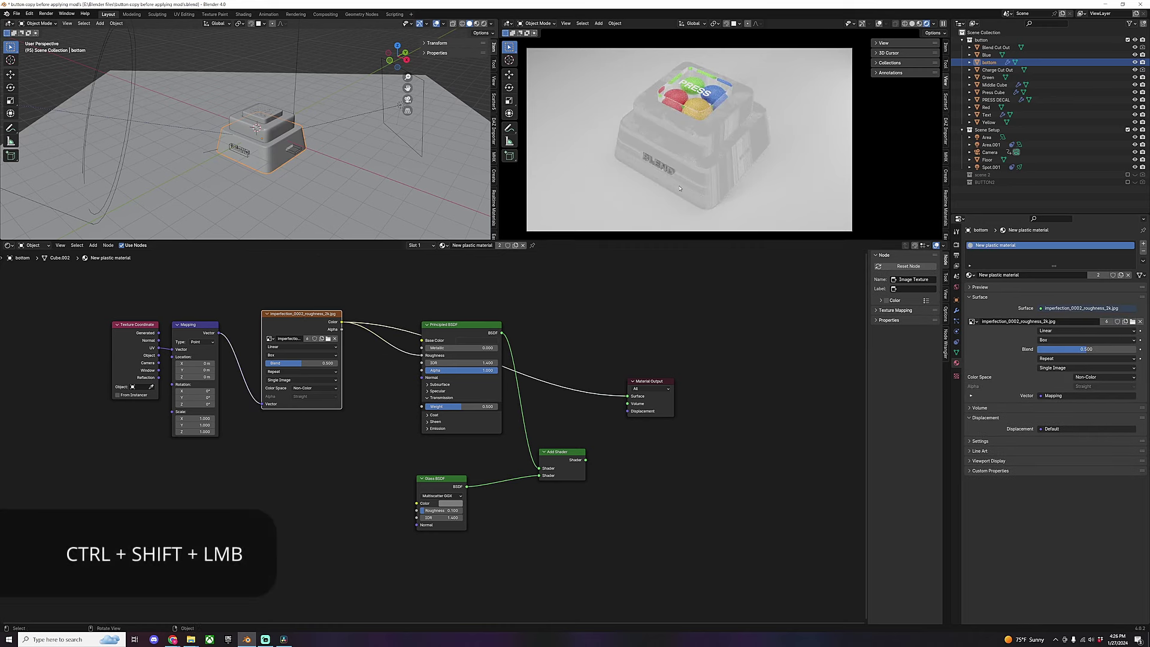
left_click_drag(159, 347, 169, 351)
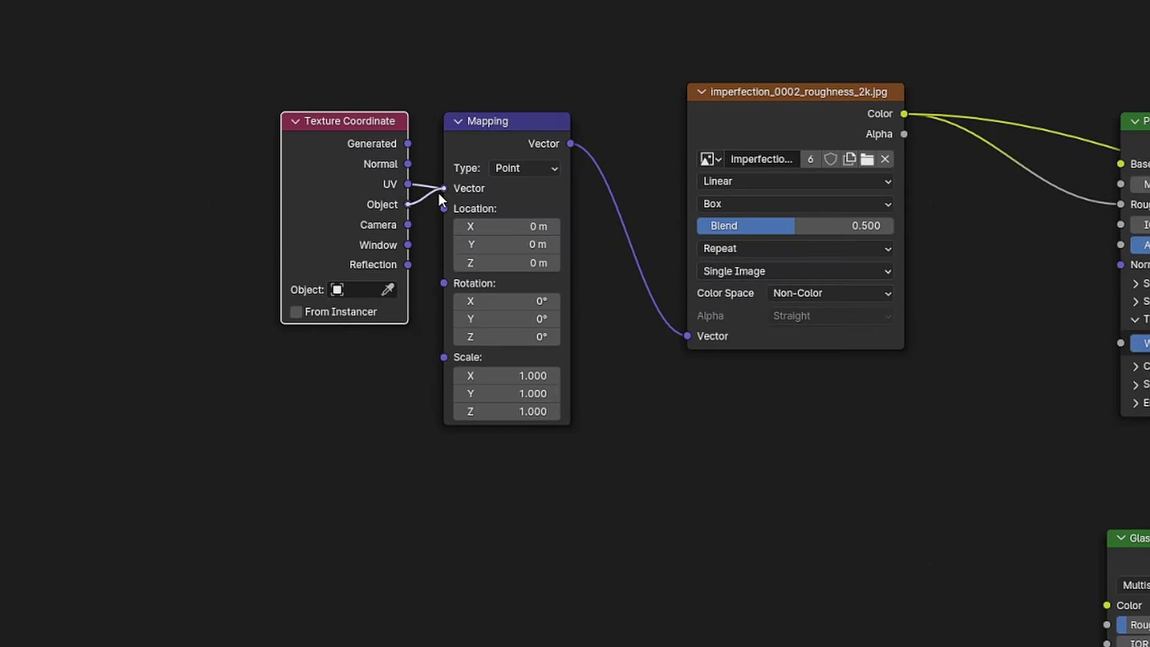
left_click_drag(439, 192, 443, 188)
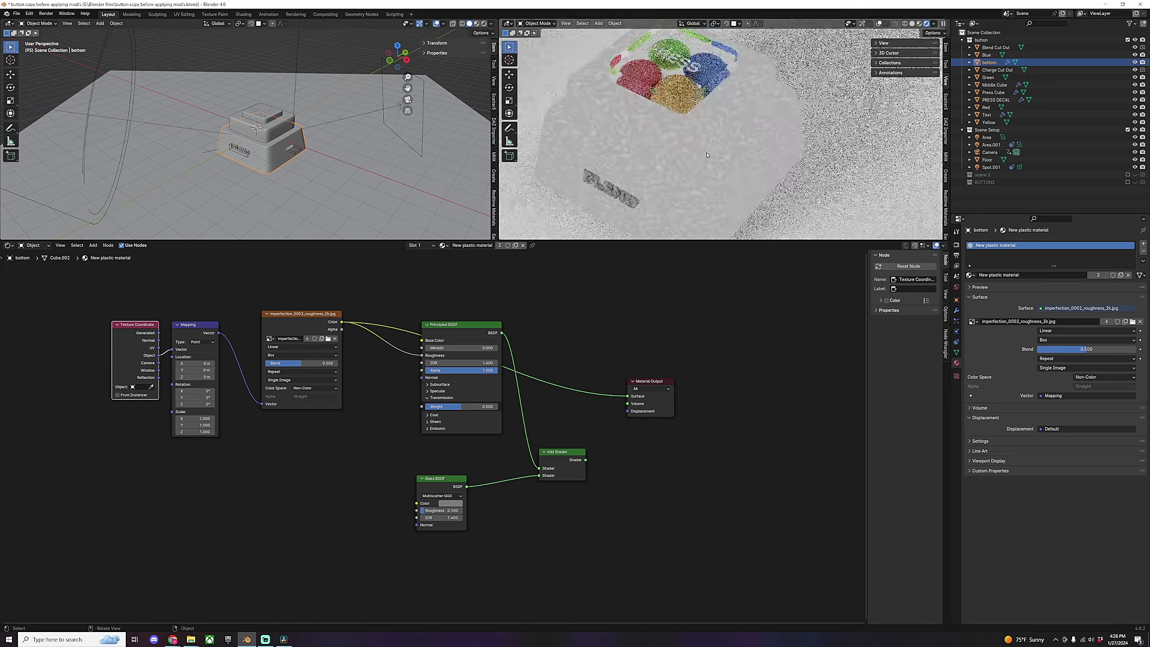
Set the Mapping scale to 0.09 on X, Y and Z
double_click(194, 418)
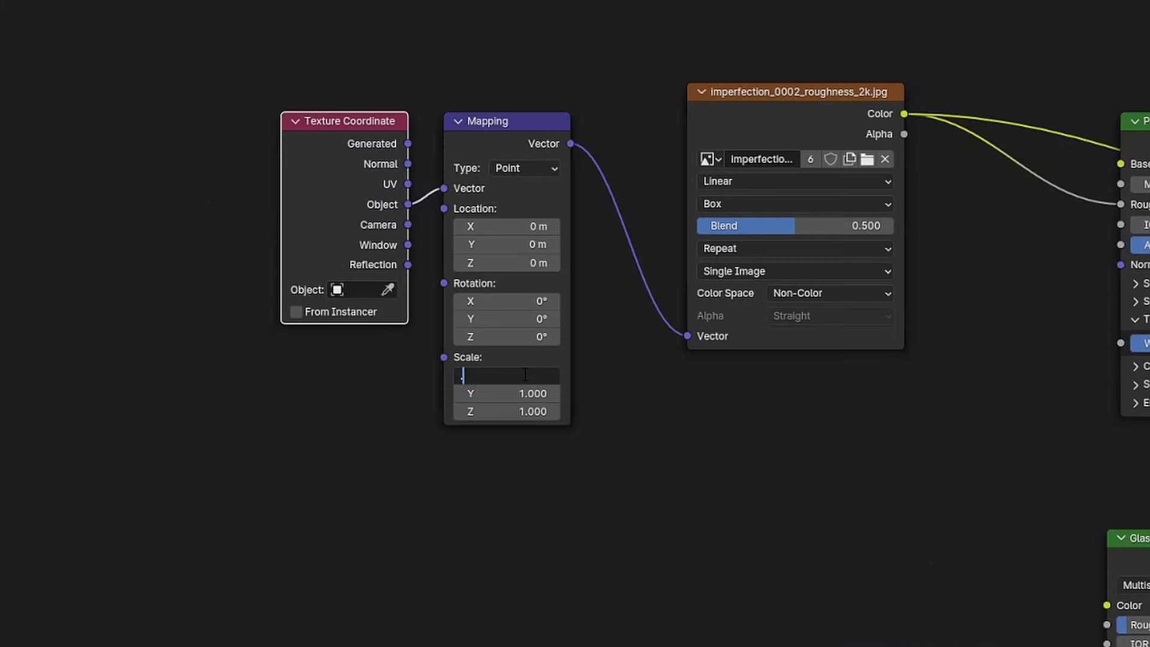
type(".09")
key("Return")
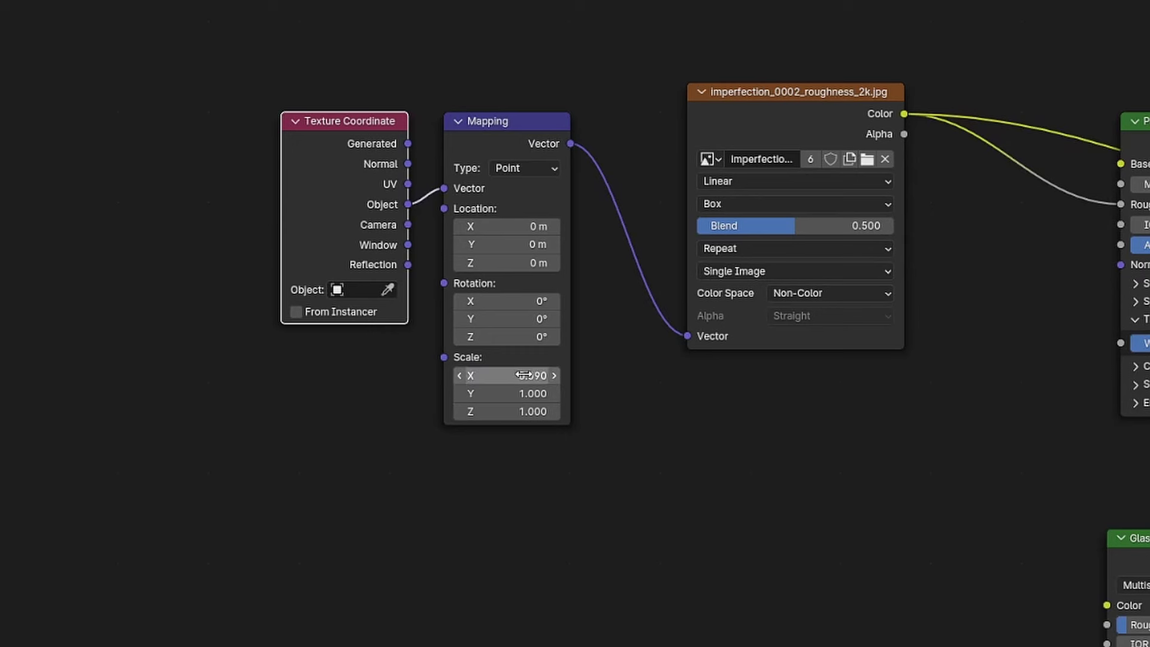
left_click_drag(523, 375, 536, 403)
key("Return")
Insert a Color Ramp on the roughness link, with the black stop at 0.625 and white at 0.705
key("shift+a")
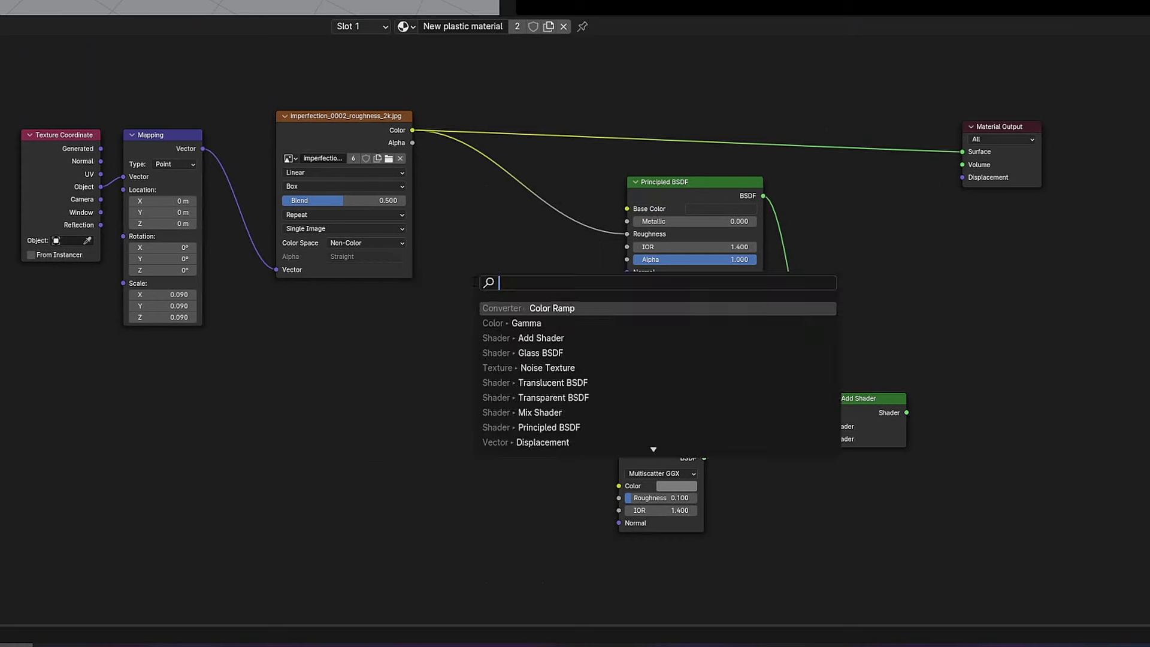
key("Return")
left_click(618, 203)
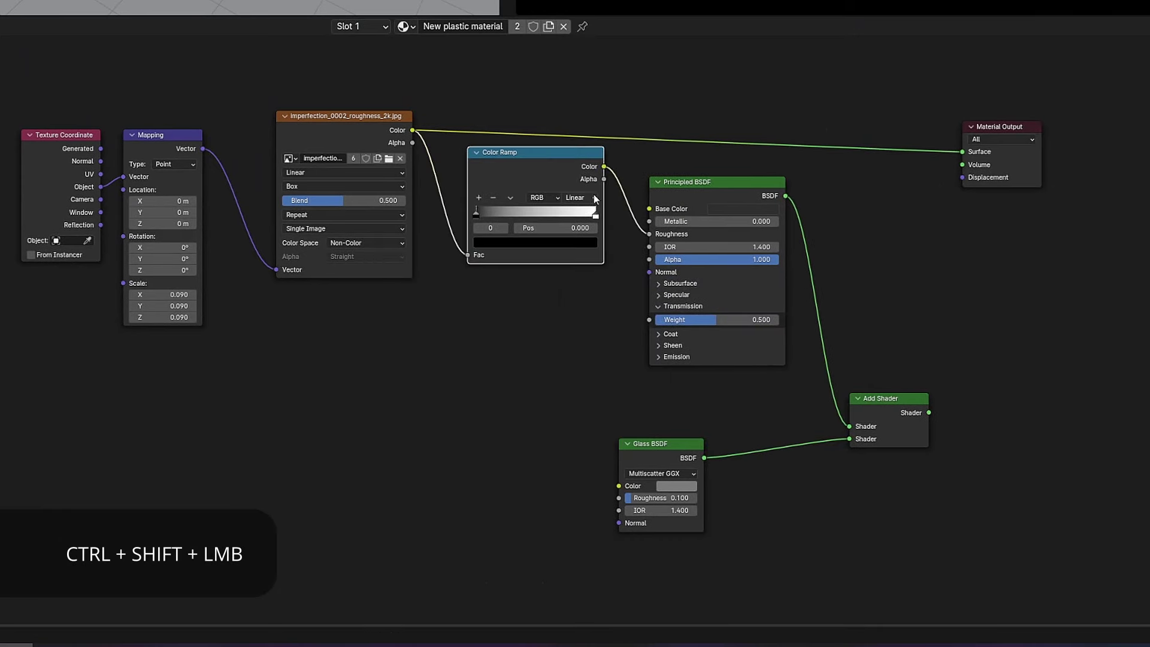
left_click(541, 156, "ctrl+shift")
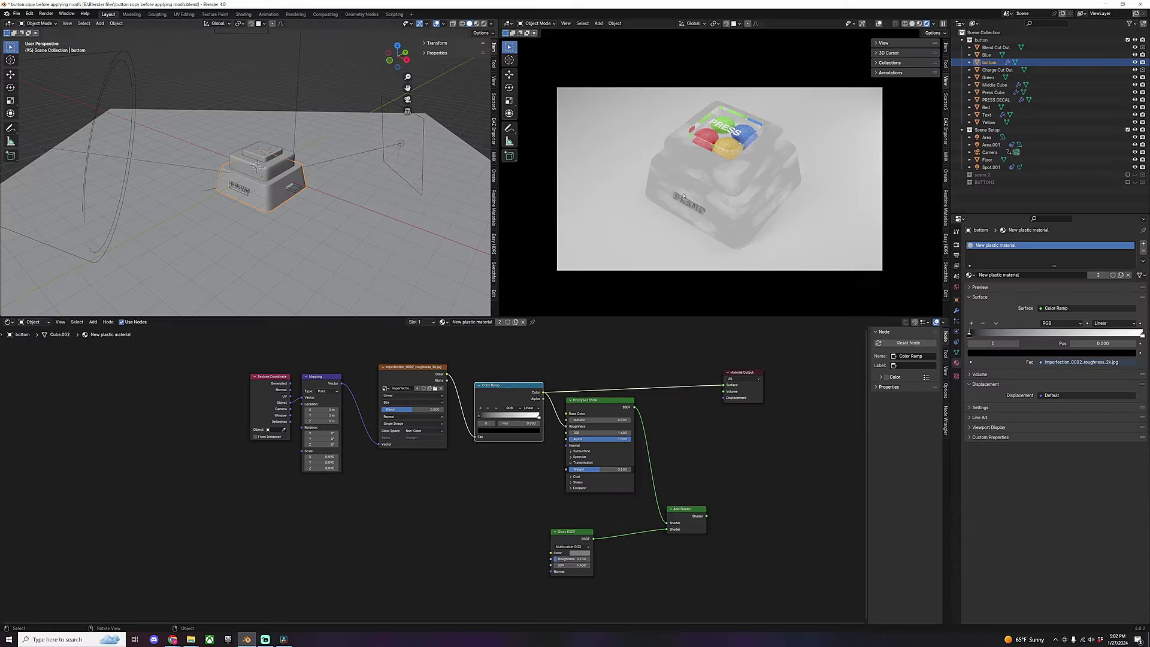
left_click_drag(481, 421, 519, 416)
scroll(725, 168, "up", 5)
key("KP_0")
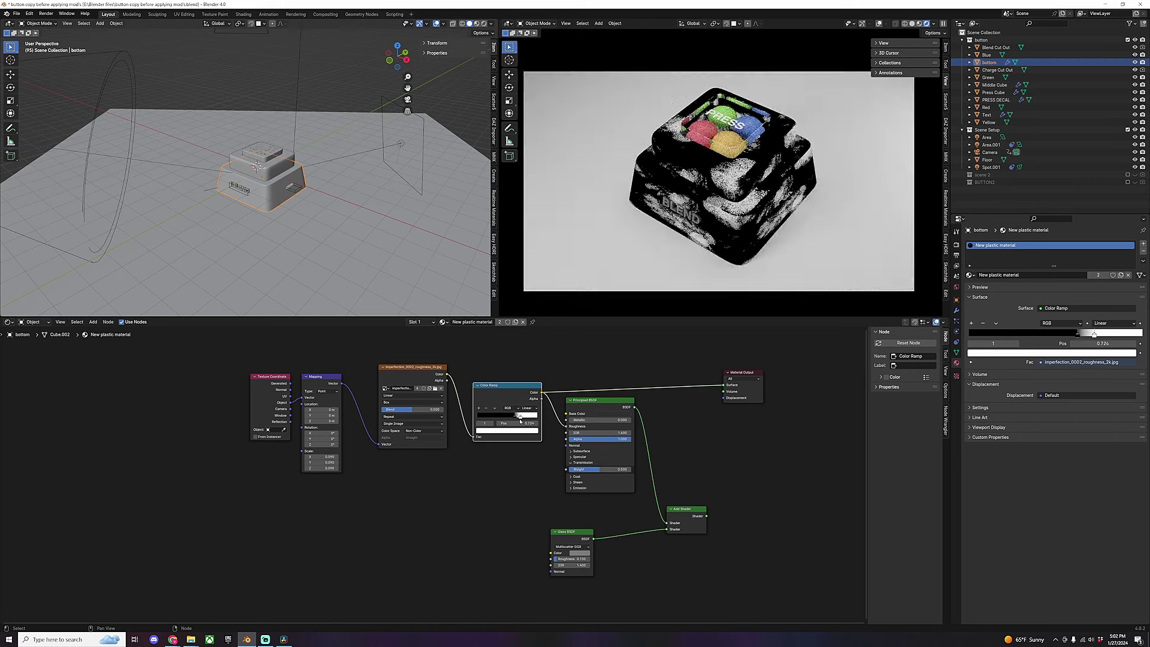
Reconnect the Add Shader to the material output and render the button with F12
left_click(684, 509)
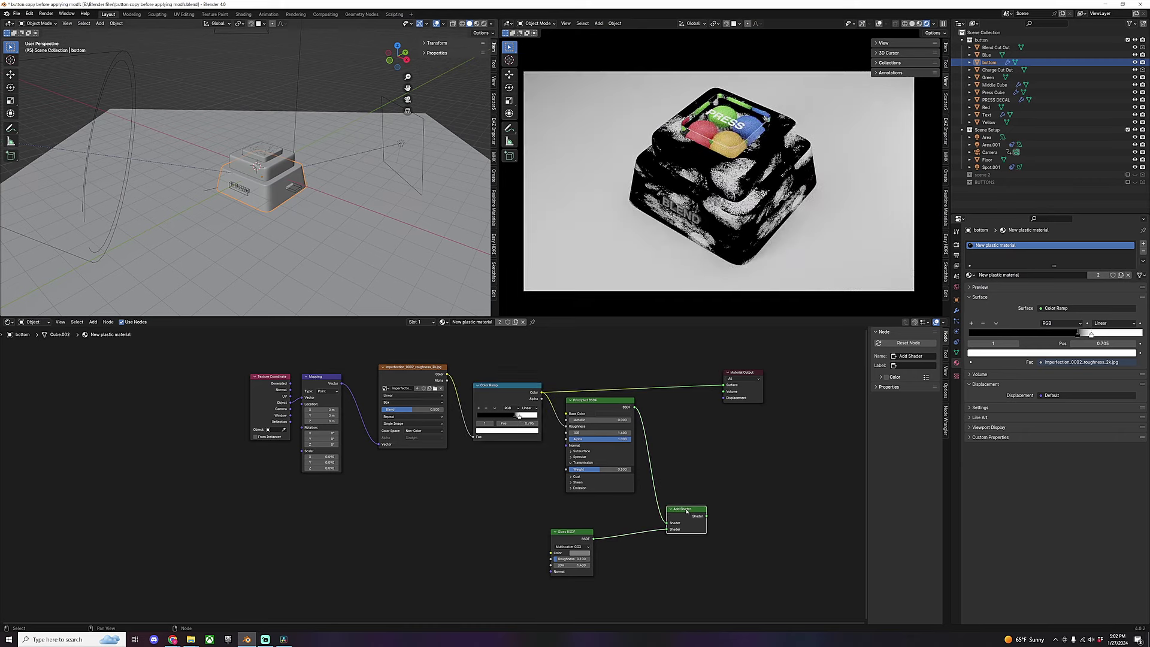
left_click(684, 509, "ctrl+shift")
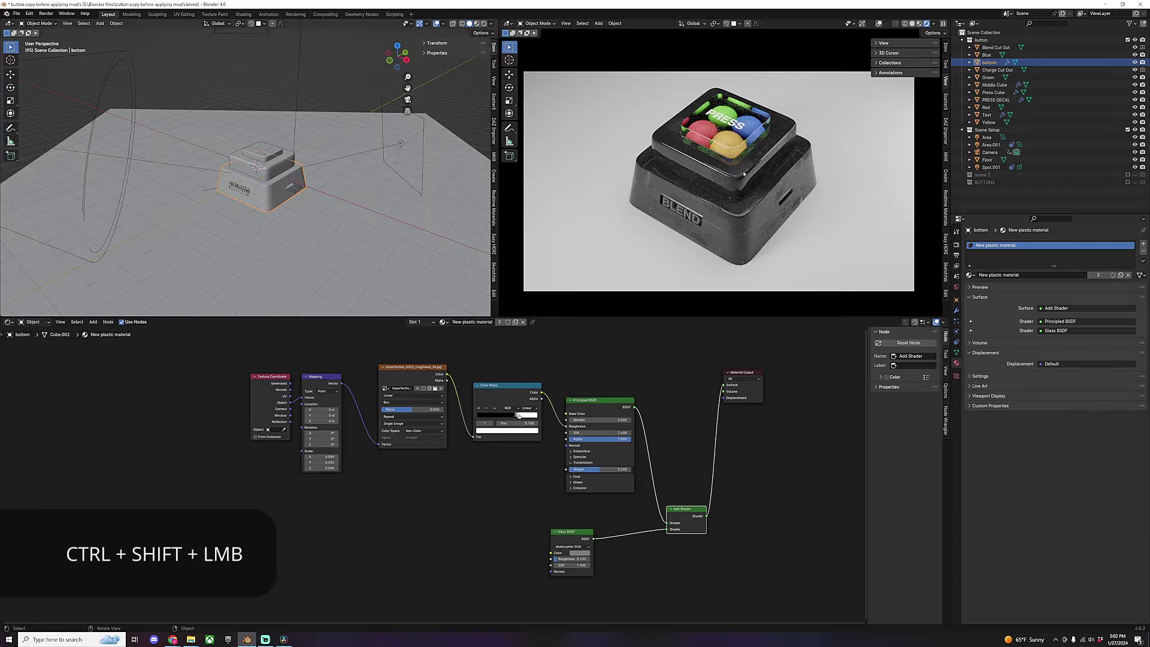
scroll(745, 204, "up", 5)
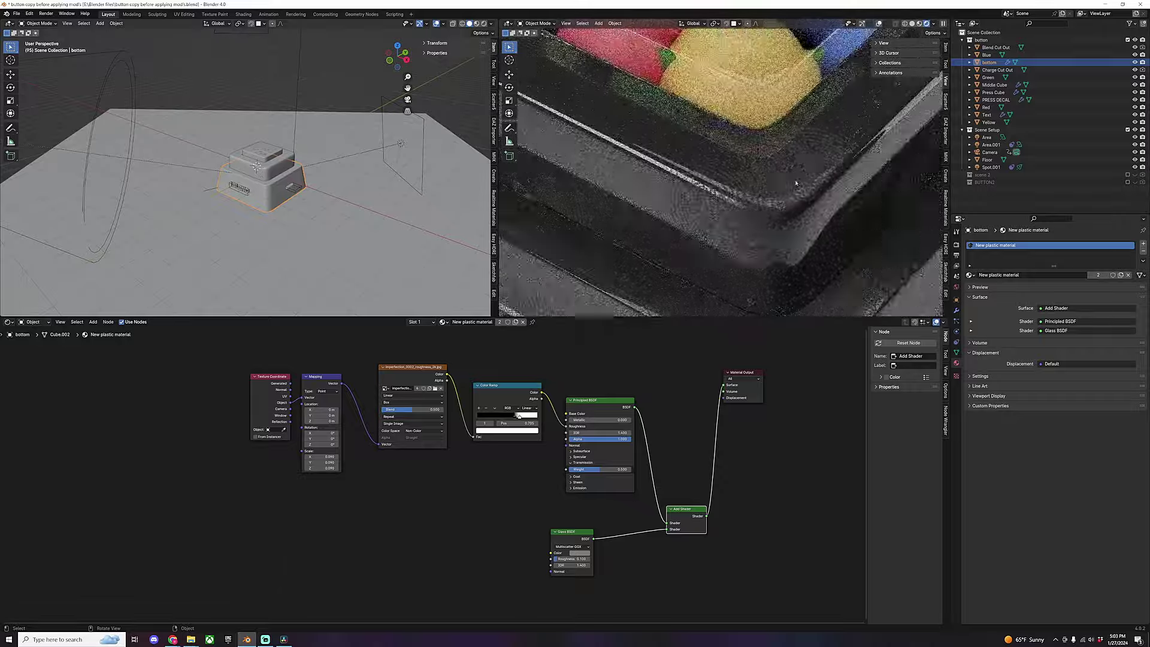
scroll(745, 204, "down", 5)
key("F12")
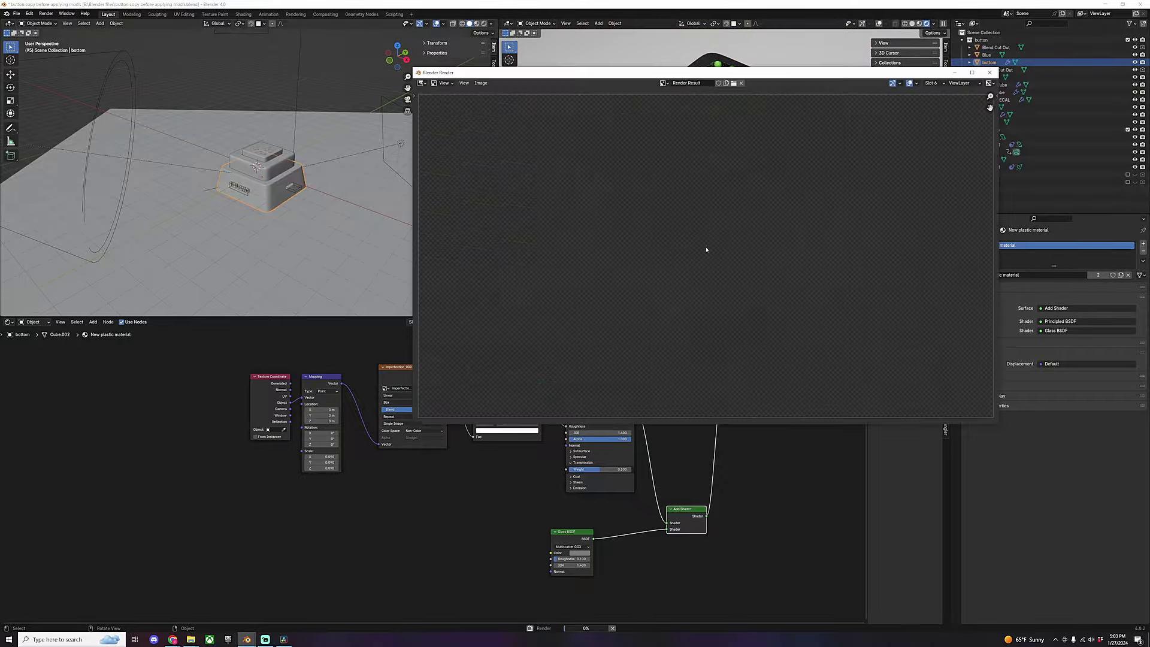
Brighten the Principled base colour very slightly and do a quick test render
left_click_drag(698, 76, 496, 103)
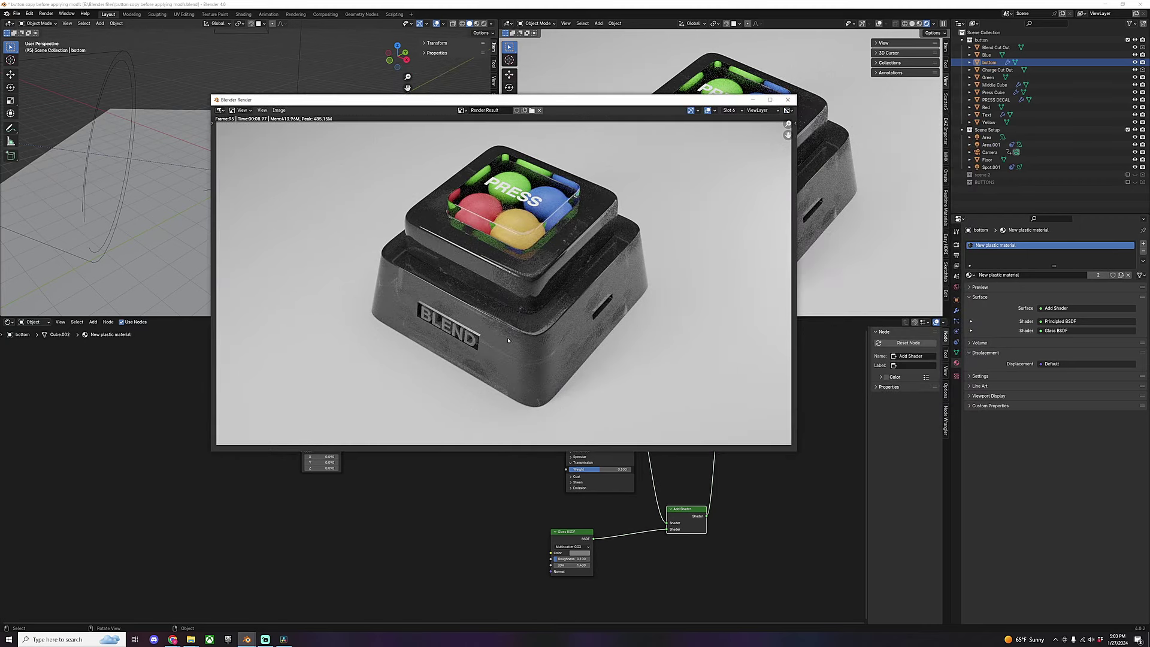
key("Escape")
left_click(509, 430)
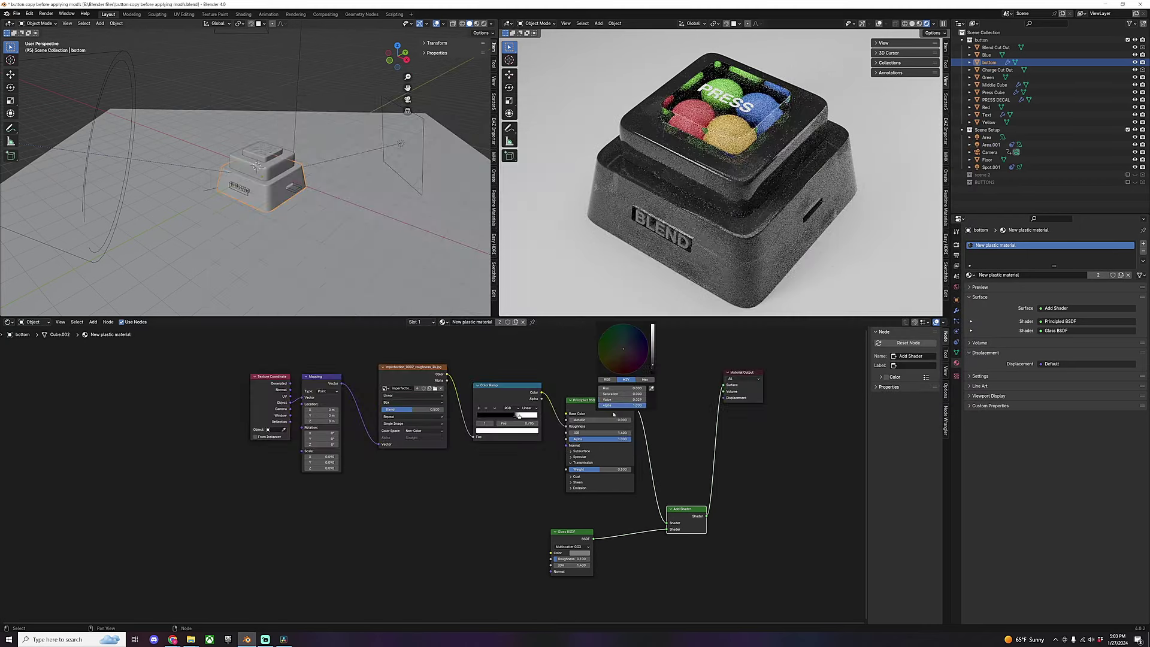
left_click_drag(623, 400, 625, 400)
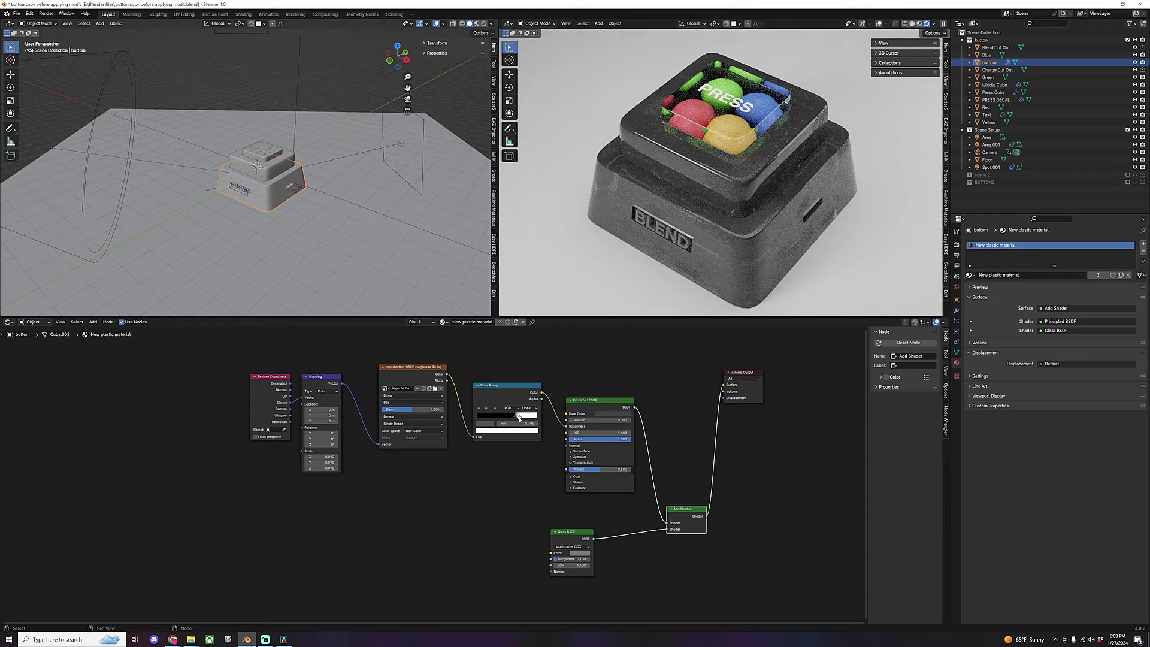
key("F12")
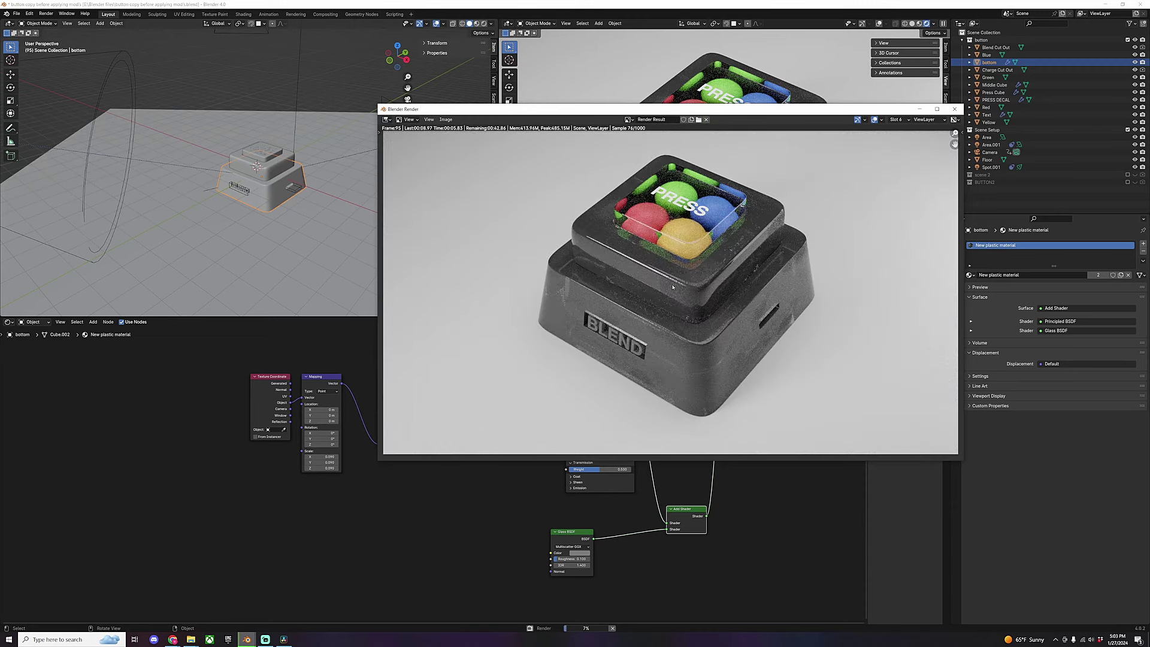
key("Escape")
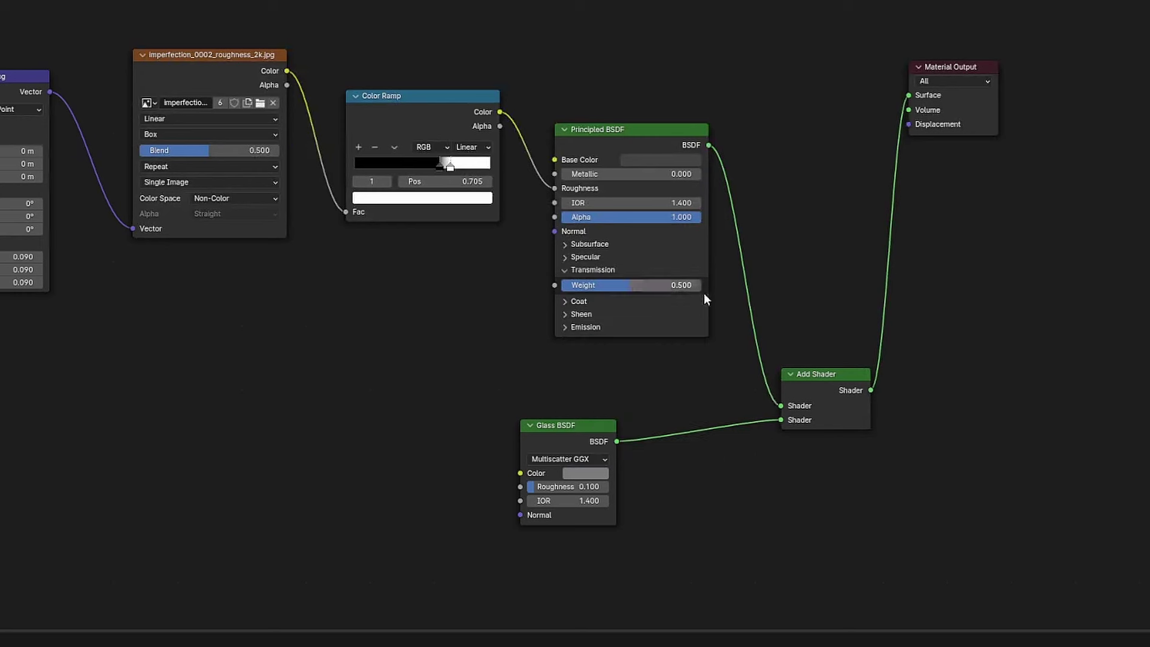
Lighten the Glass BSDF colour and close the render preview
left_click(602, 471)
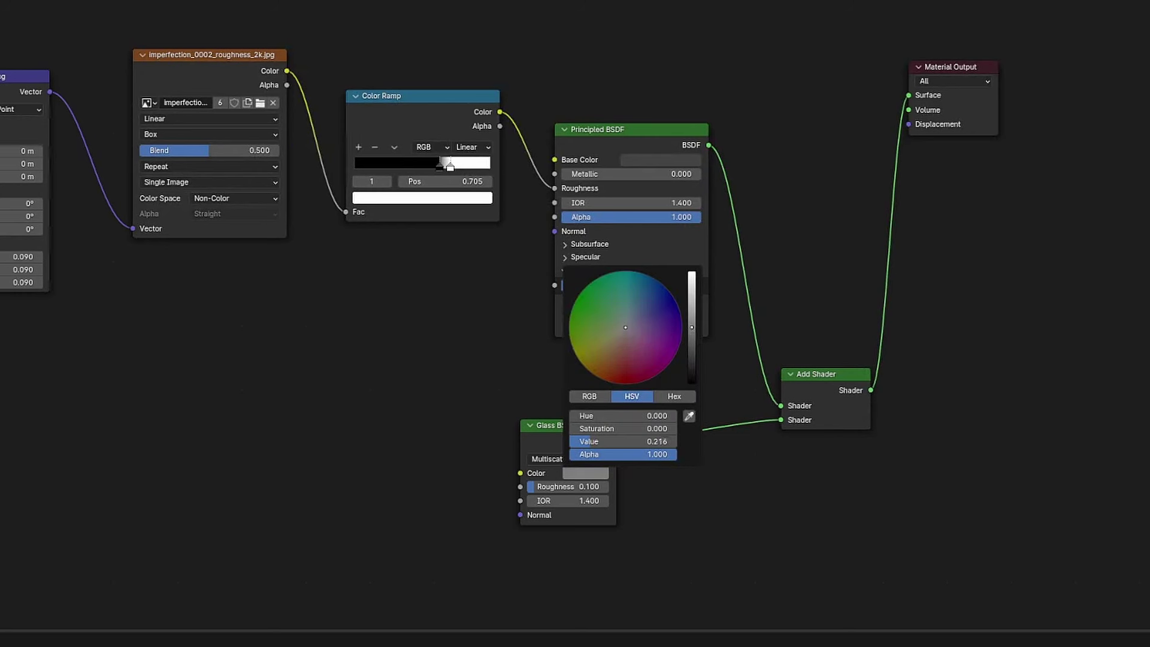
left_click_drag(623, 442, 644, 442)
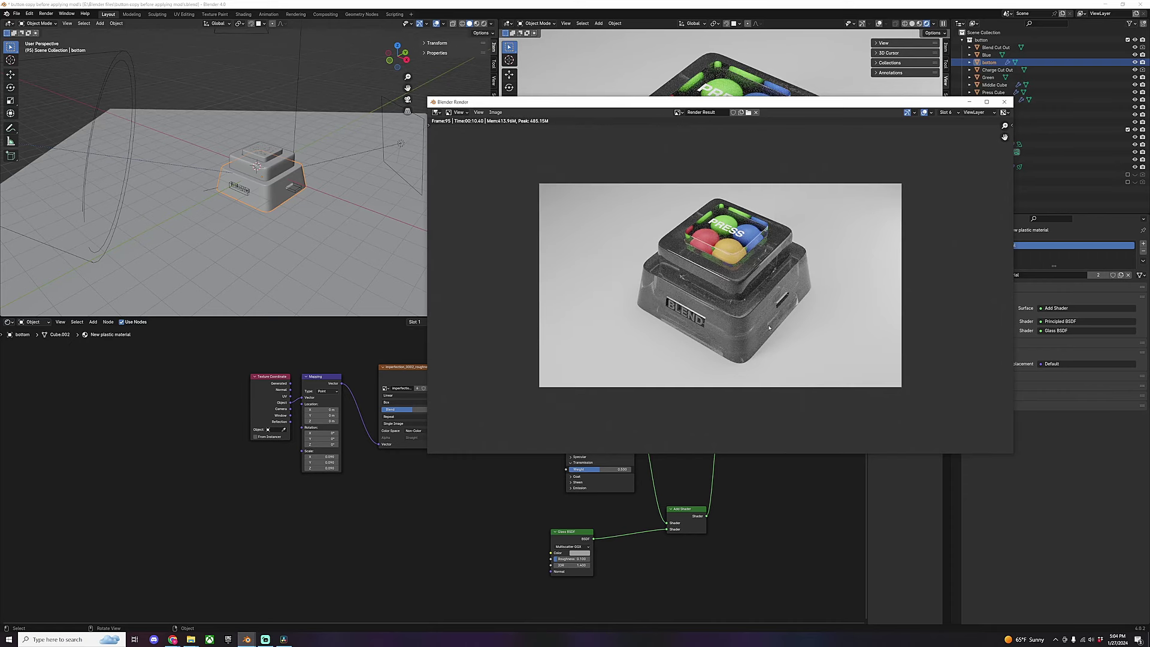
left_click(1004, 102)
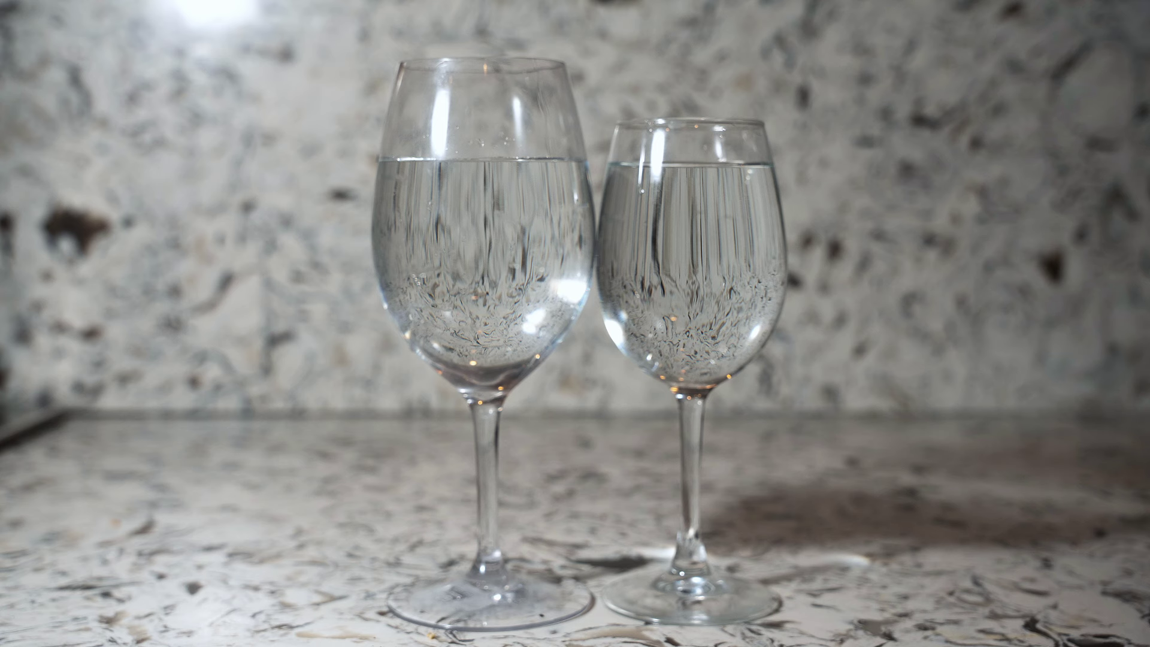
type("How can our eyes tell the dif")
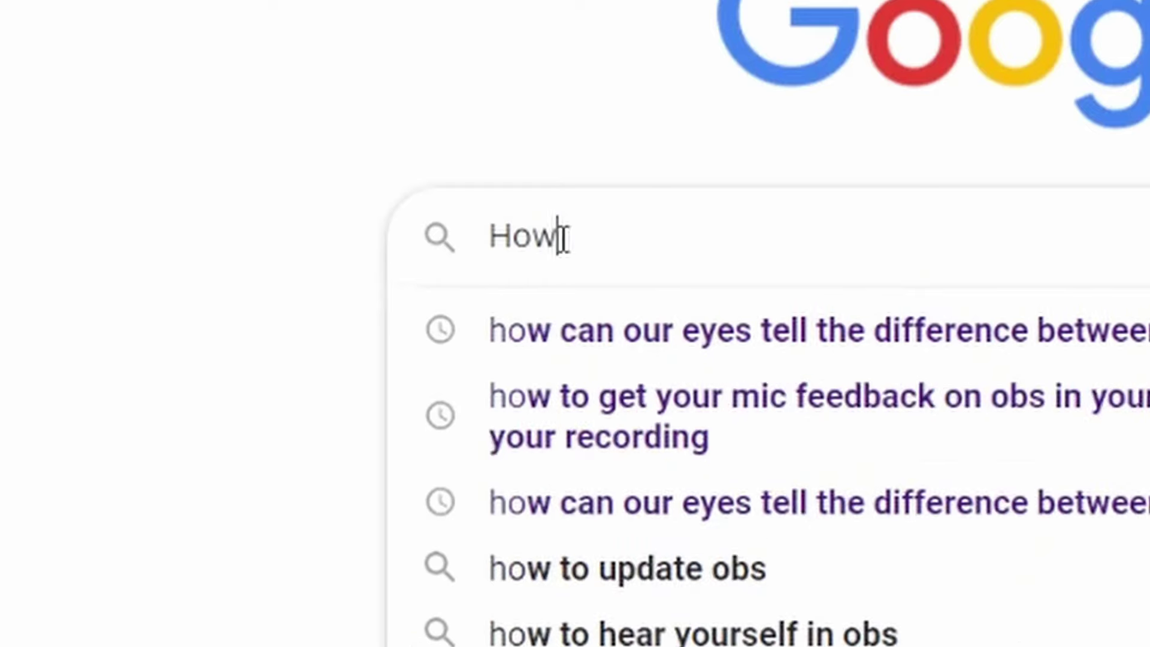
type("ference between glass and plastic?")
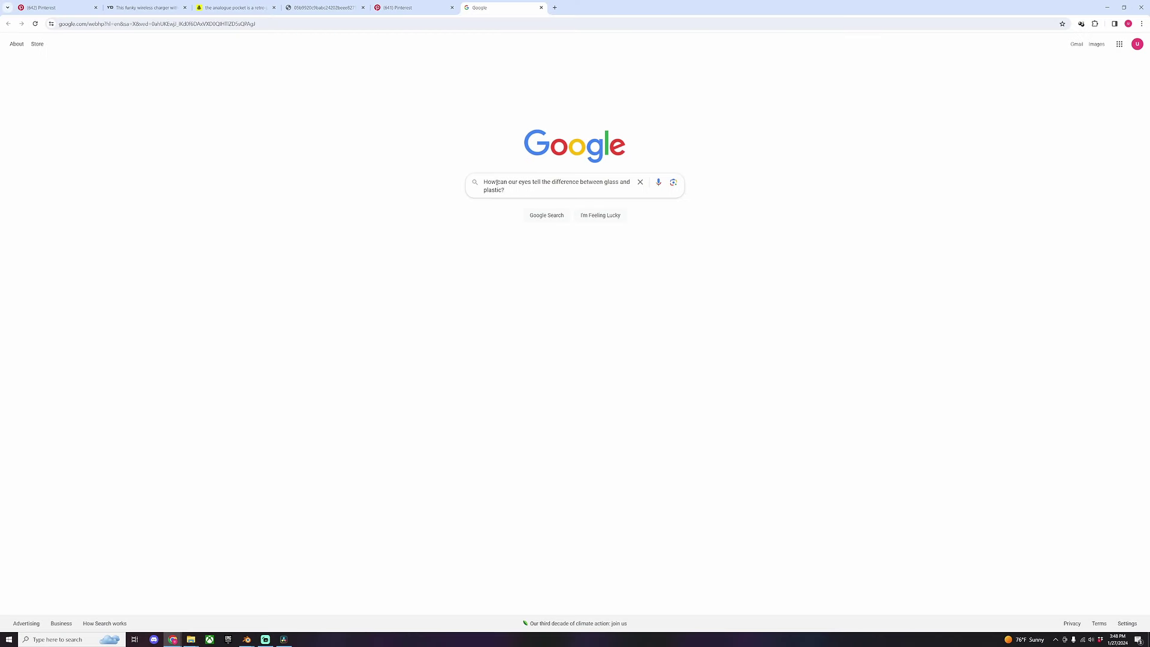
Run the glass-versus-plastic search and scroll through the Google results
left_click(541, 214)
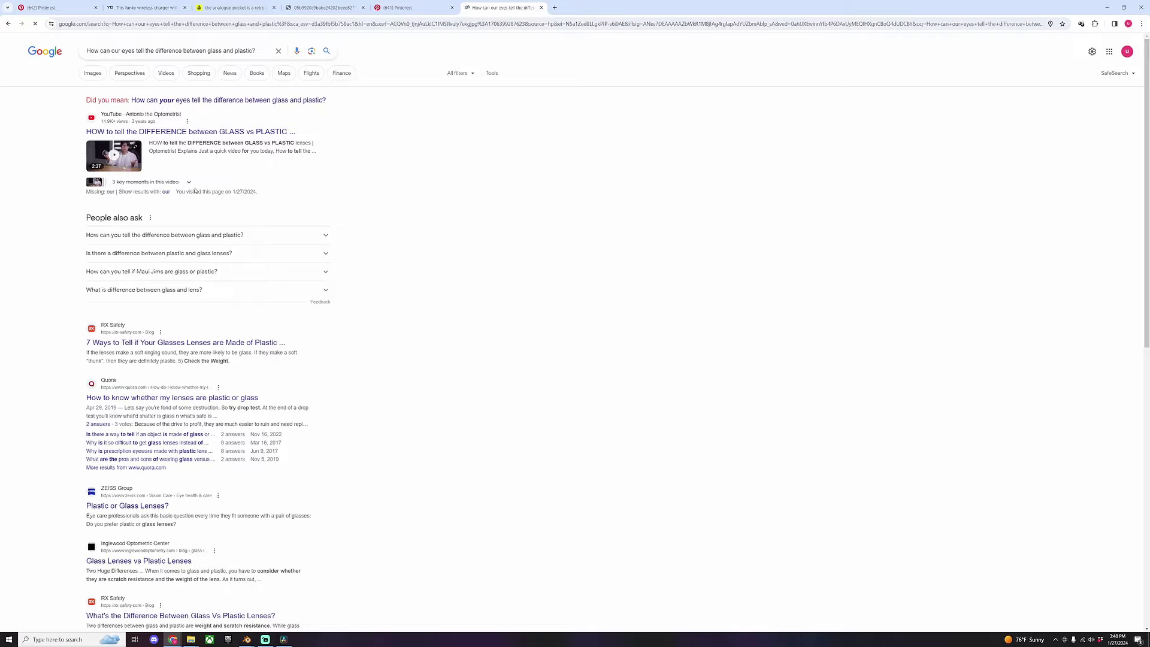
scroll(193, 189, "down", 2)
scroll(358, 354, "down", 12)
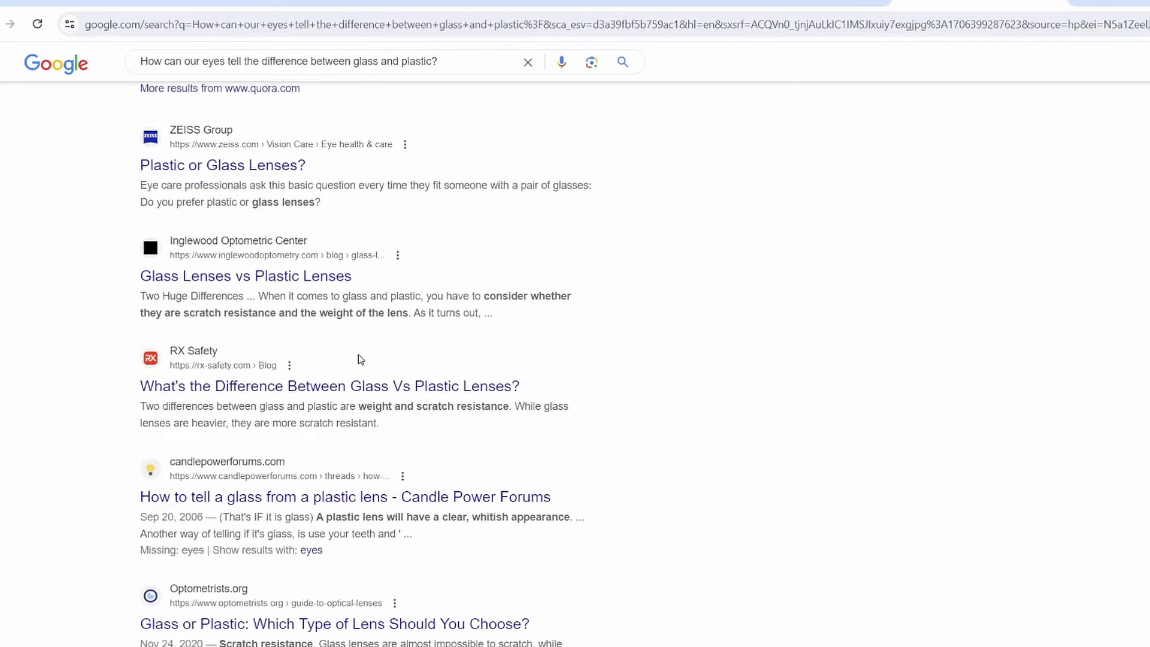
scroll(358, 358, "up", 6)
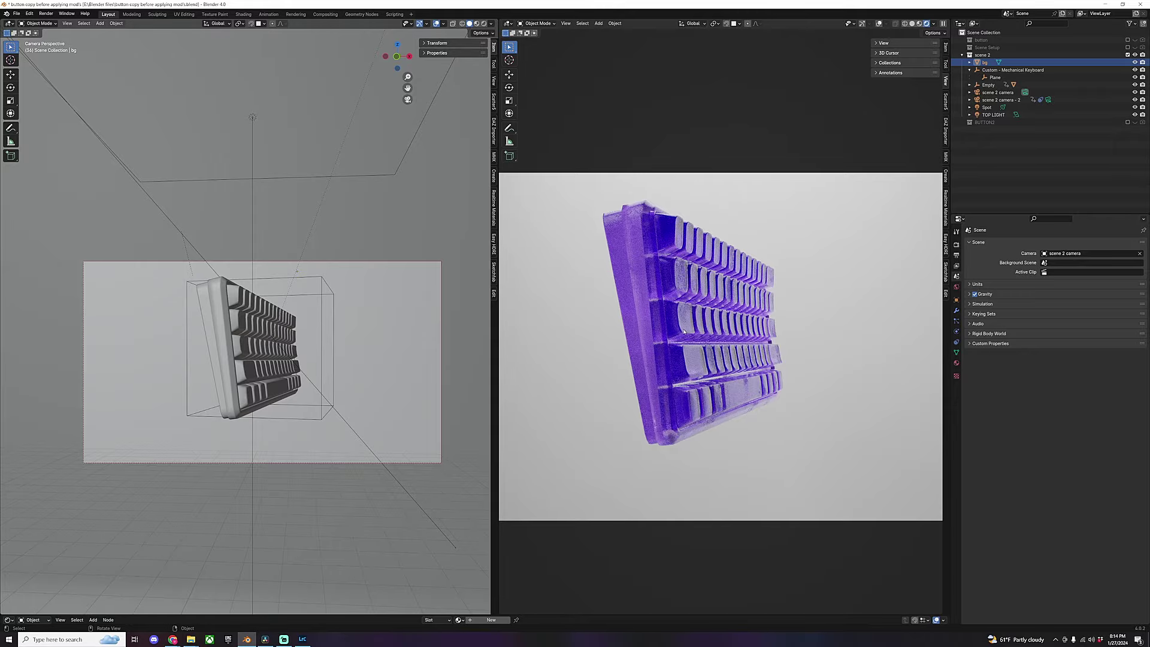
Zoom and orbit around the keyboard keys, return to camera view, and enlarge the Shader Editor
scroll(684, 331, "up", 10)
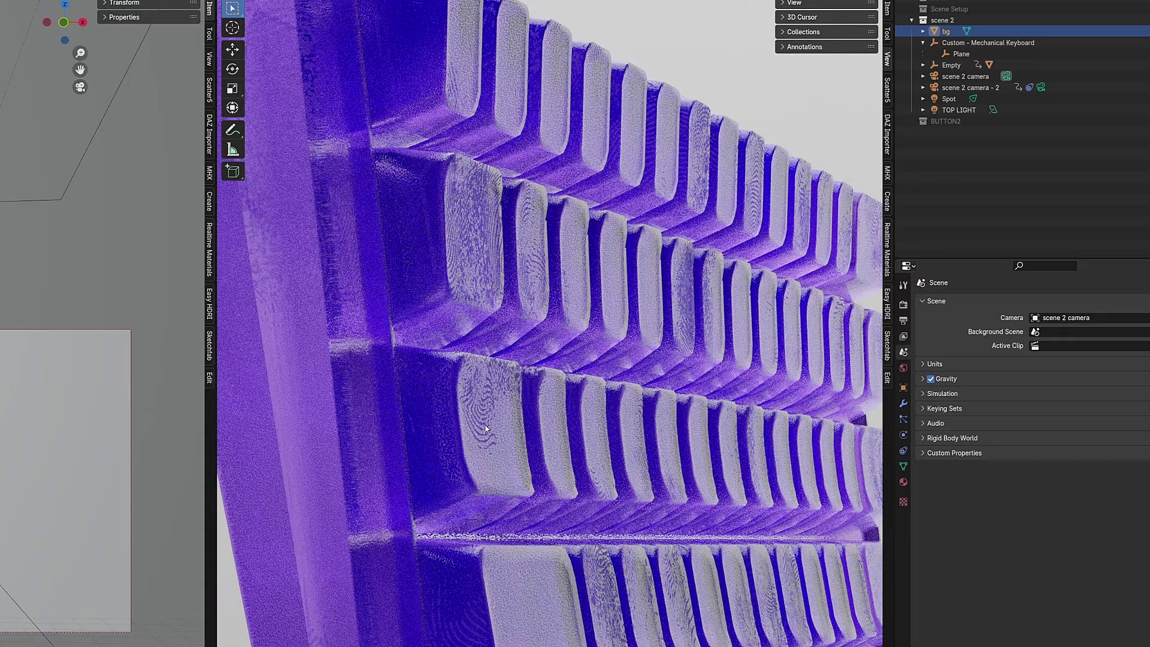
scroll(524, 529, "up", 6)
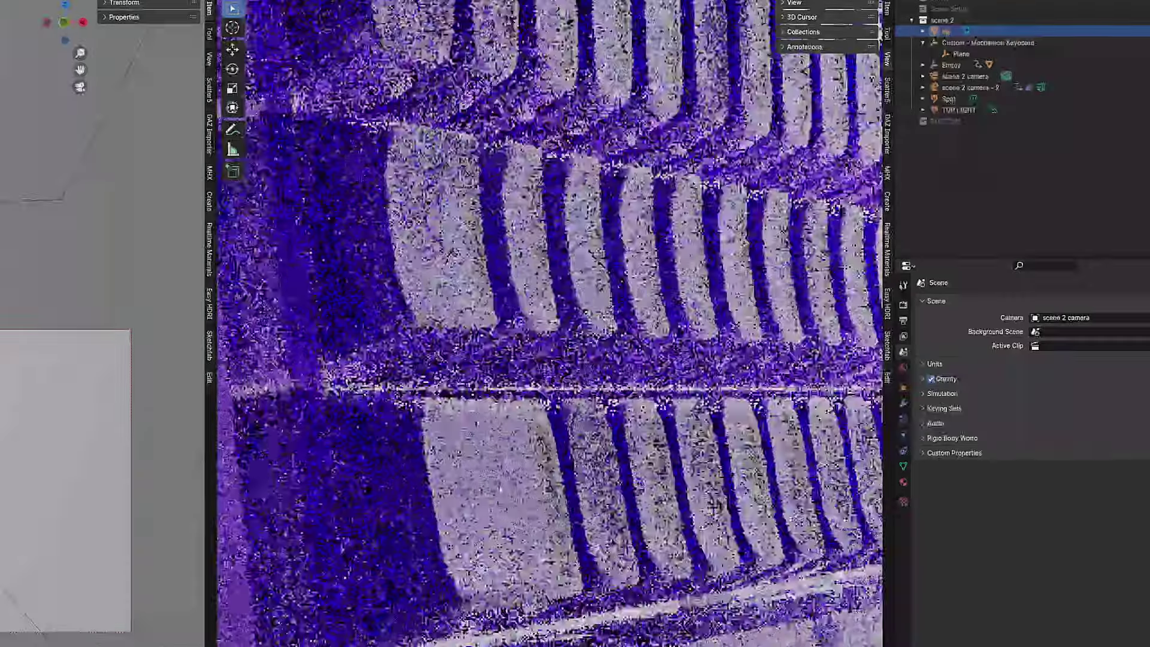
middle_click_drag(524, 529, 525, 570)
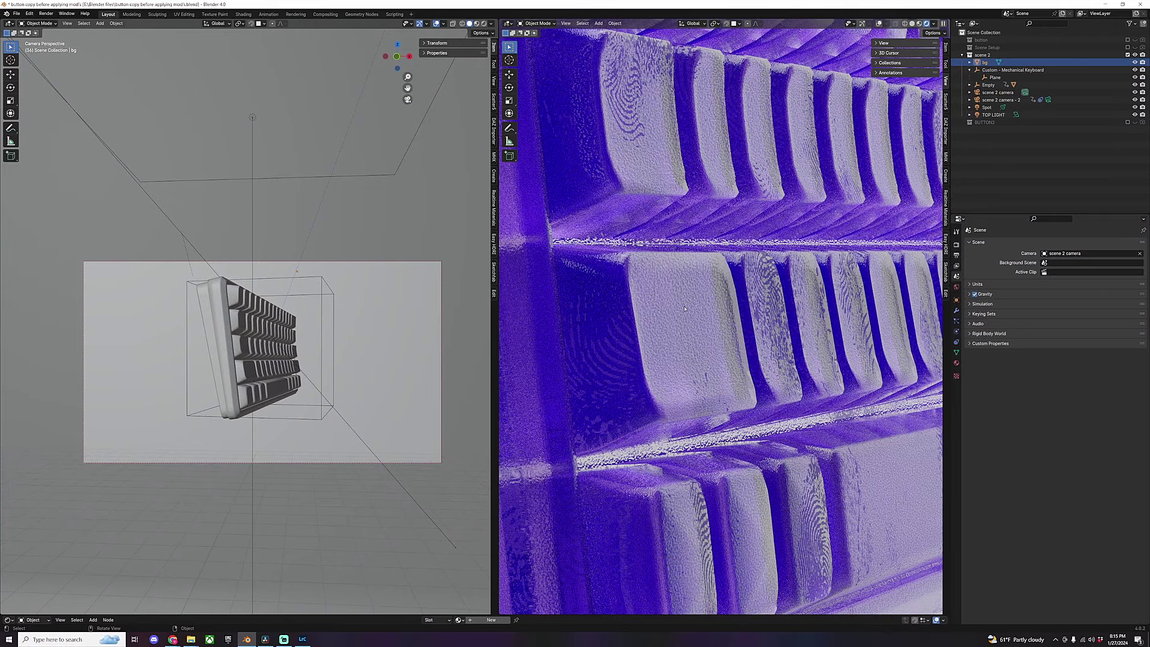
key("KP_0")
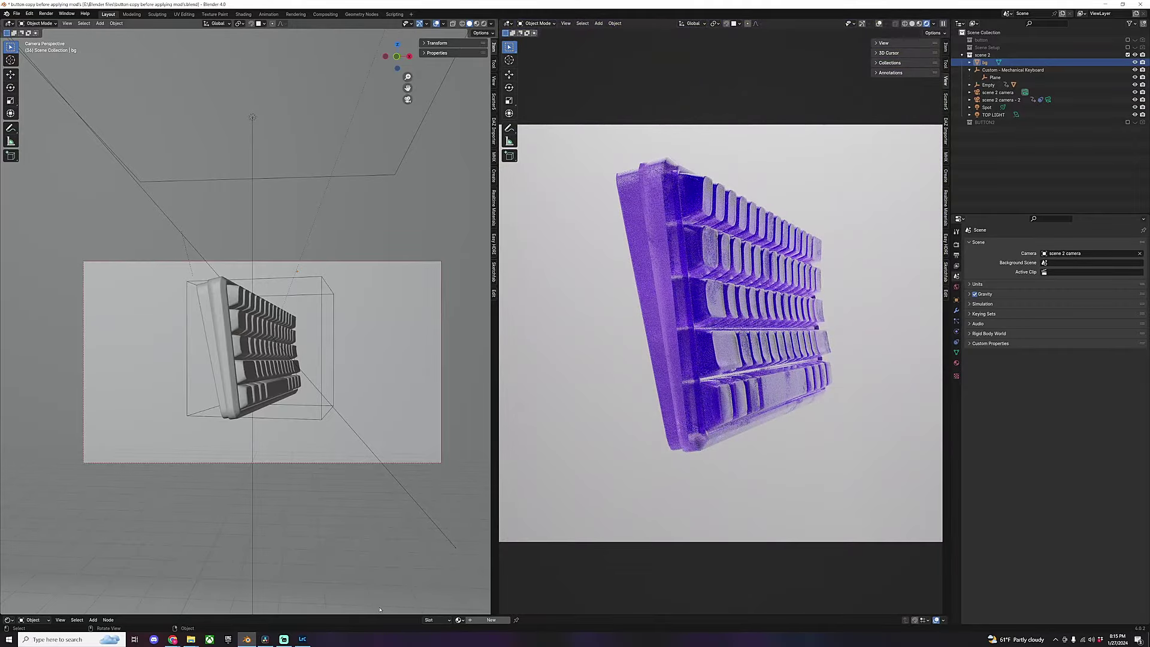
left_click_drag(378, 615, 378, 288)
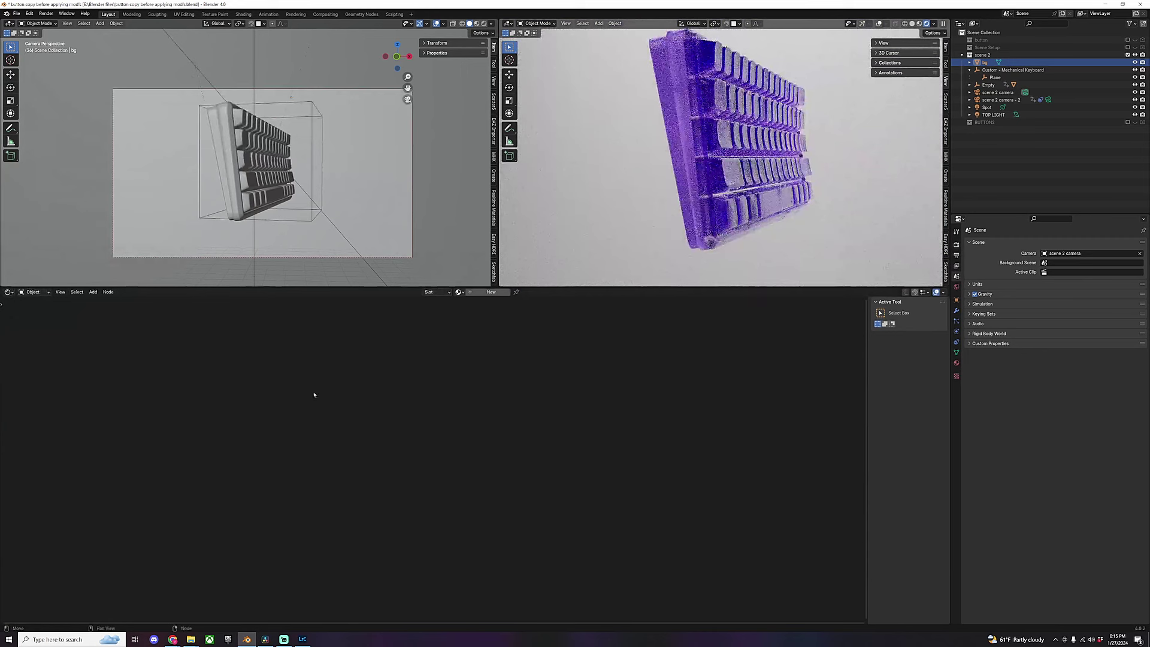
left_click(677, 179)
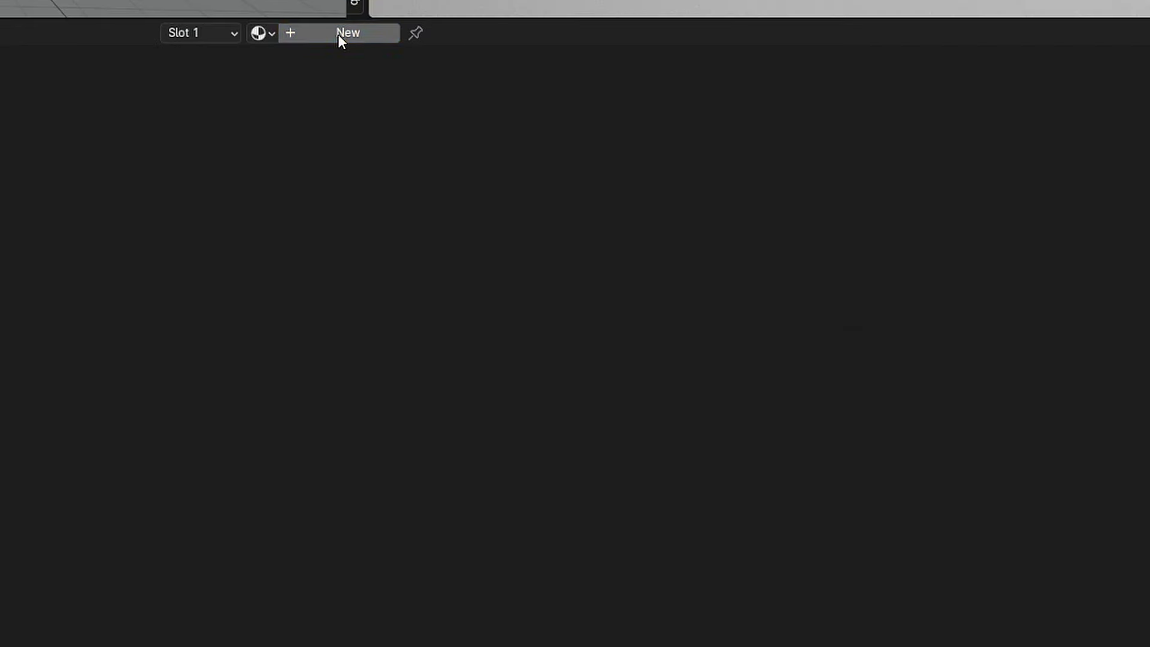
Create a new keyboard material with a saturated blue-violet base colour
left_click(491, 292)
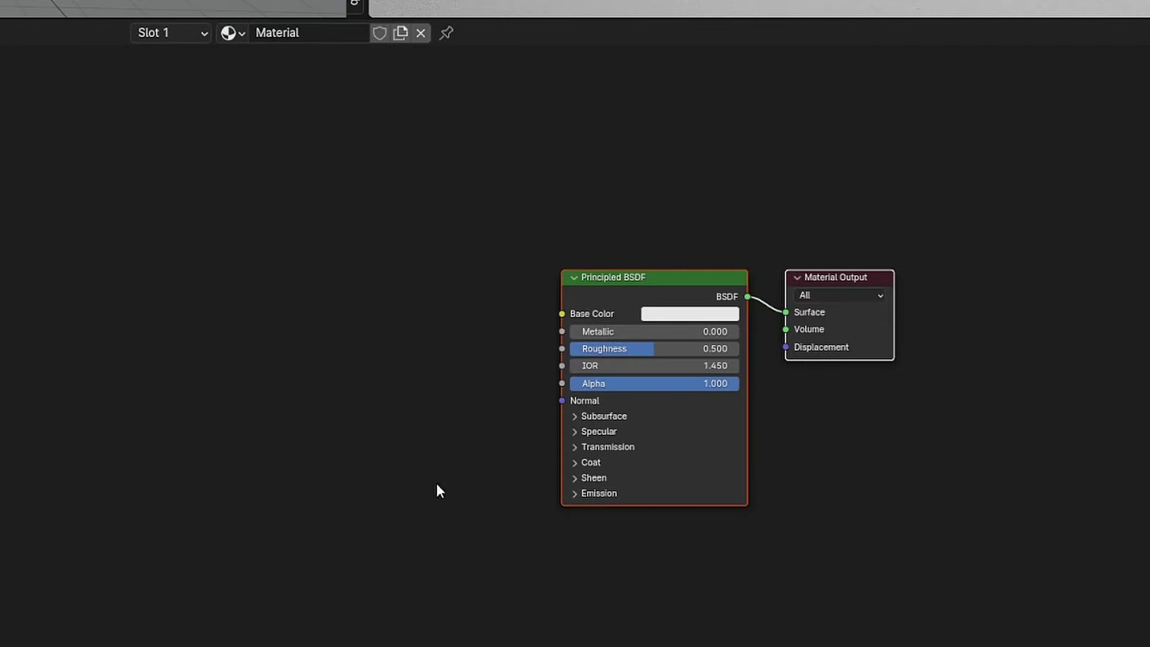
left_click_drag(605, 285, 469, 262)
left_click(539, 290)
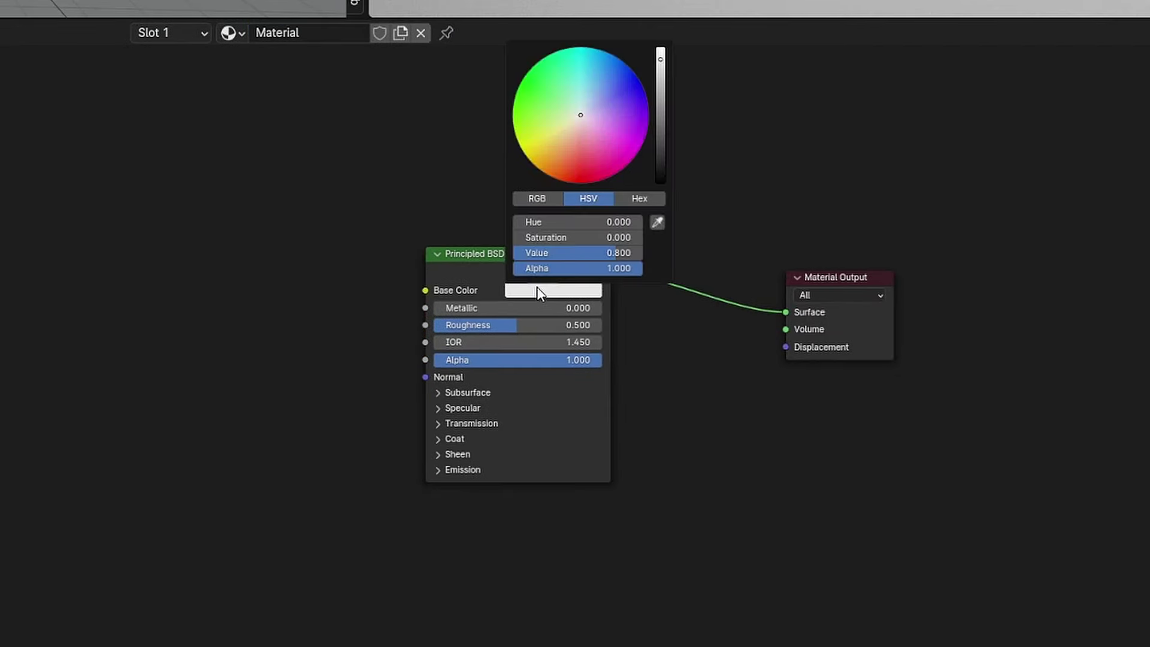
left_click_drag(635, 150, 608, 98)
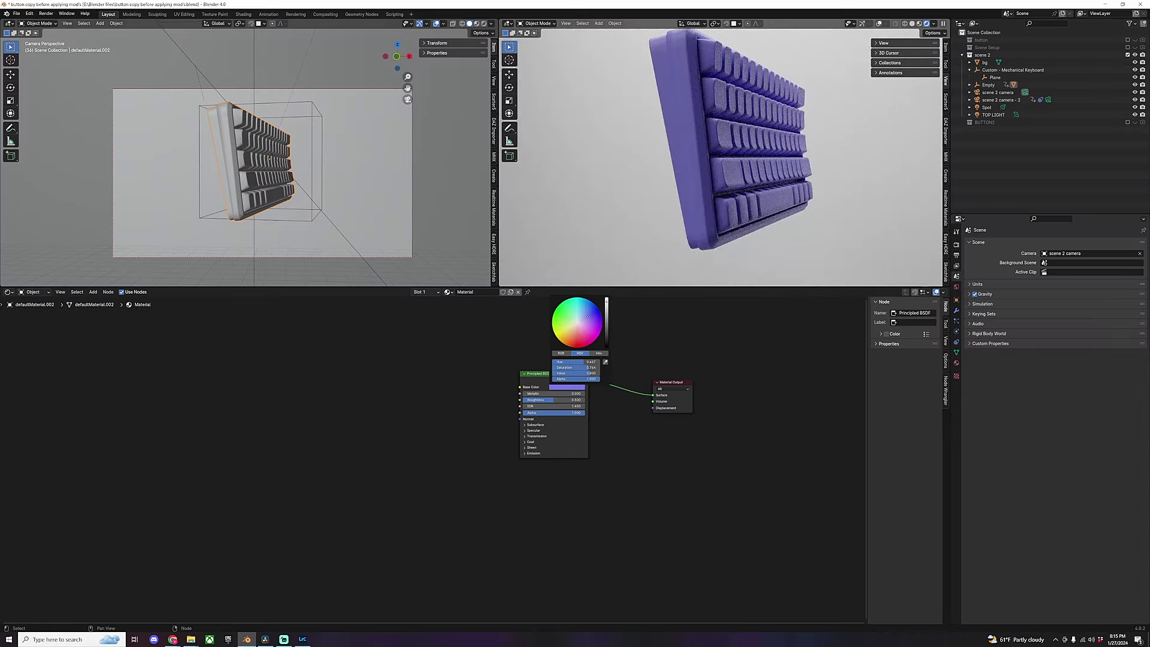
left_click_drag(587, 316, 592, 316)
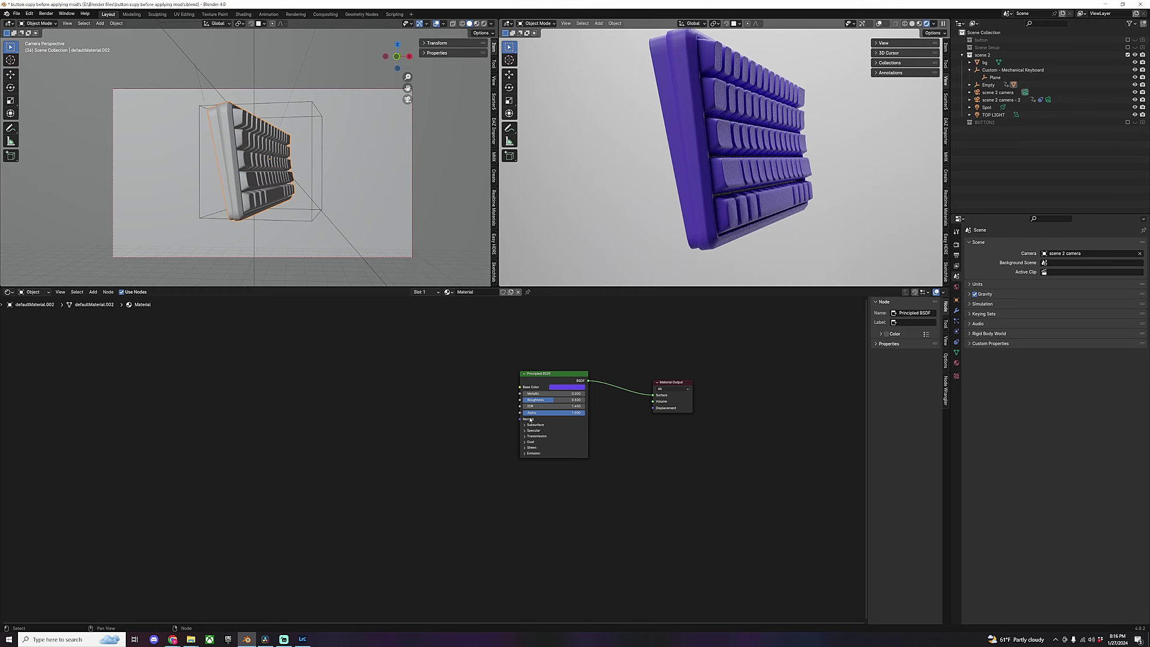
Set the Principled IOR to 1.4 and Transmission Weight to 1.000
left_click(545, 407)
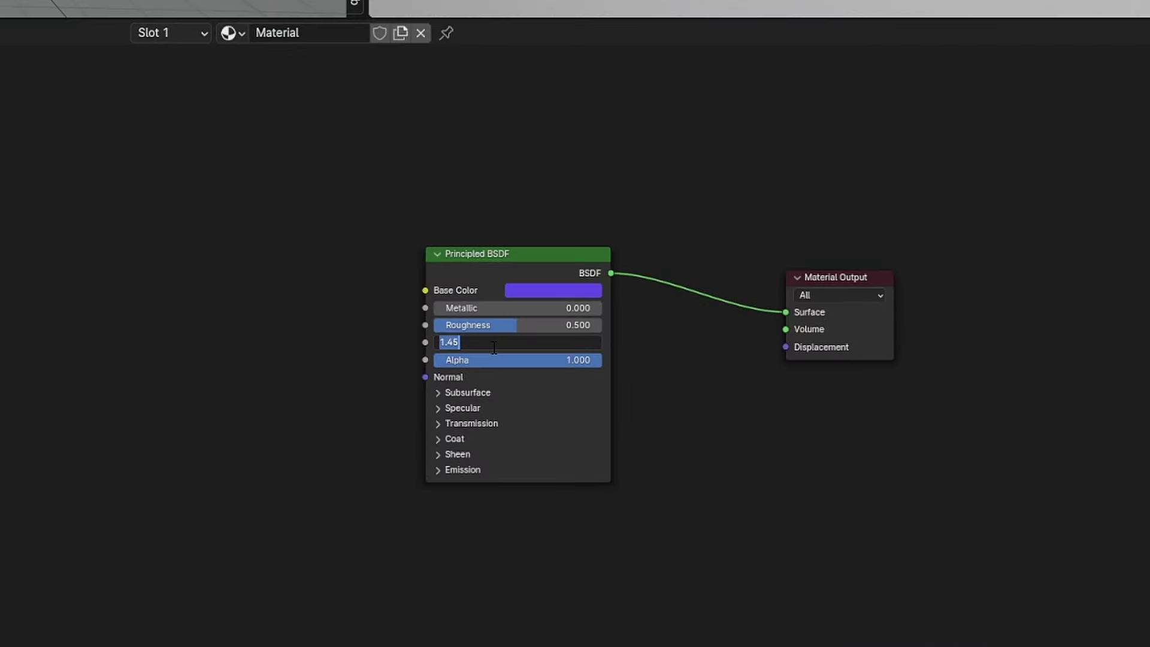
type("1.4")
key("Return")
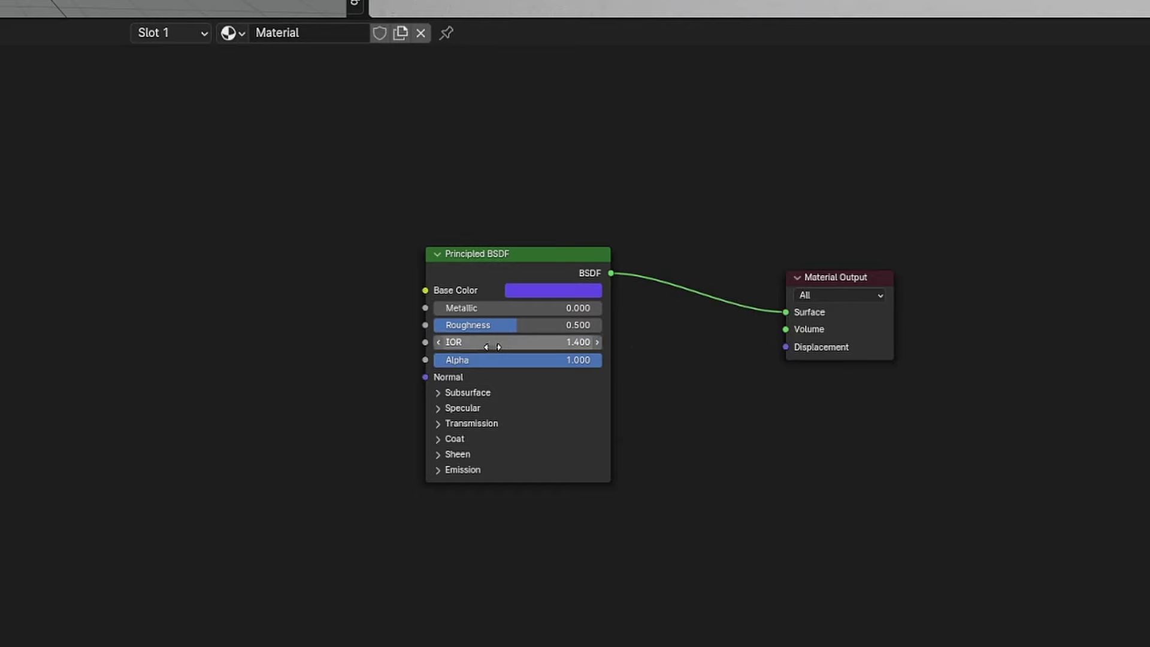
left_click(441, 425)
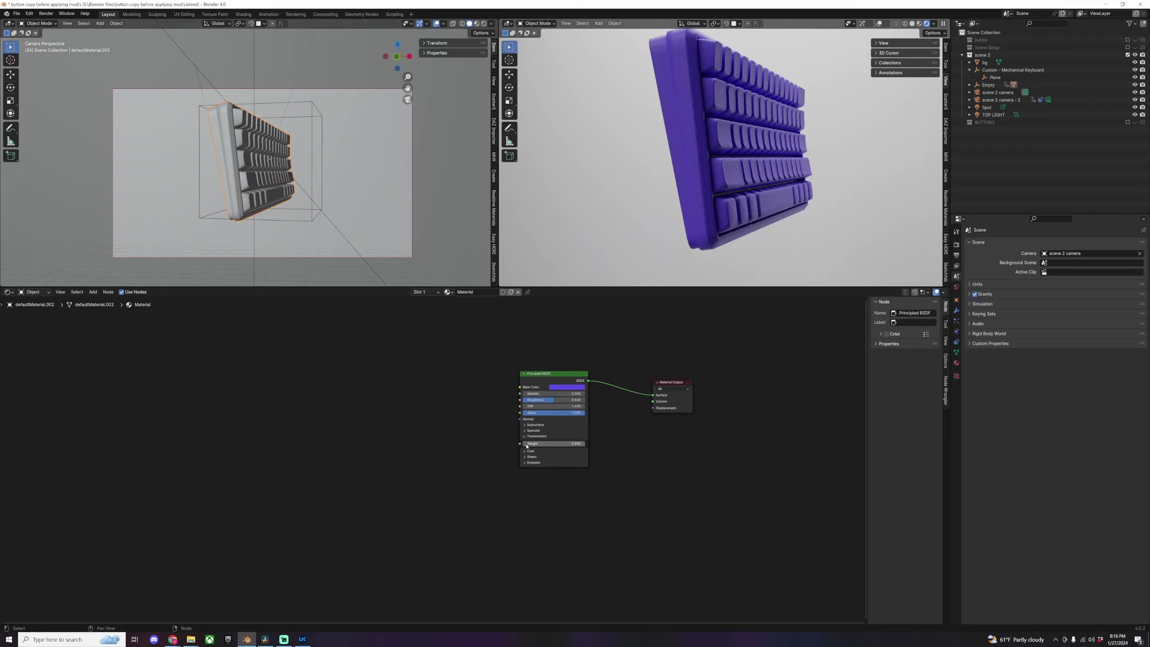
left_click_drag(526, 444, 548, 444)
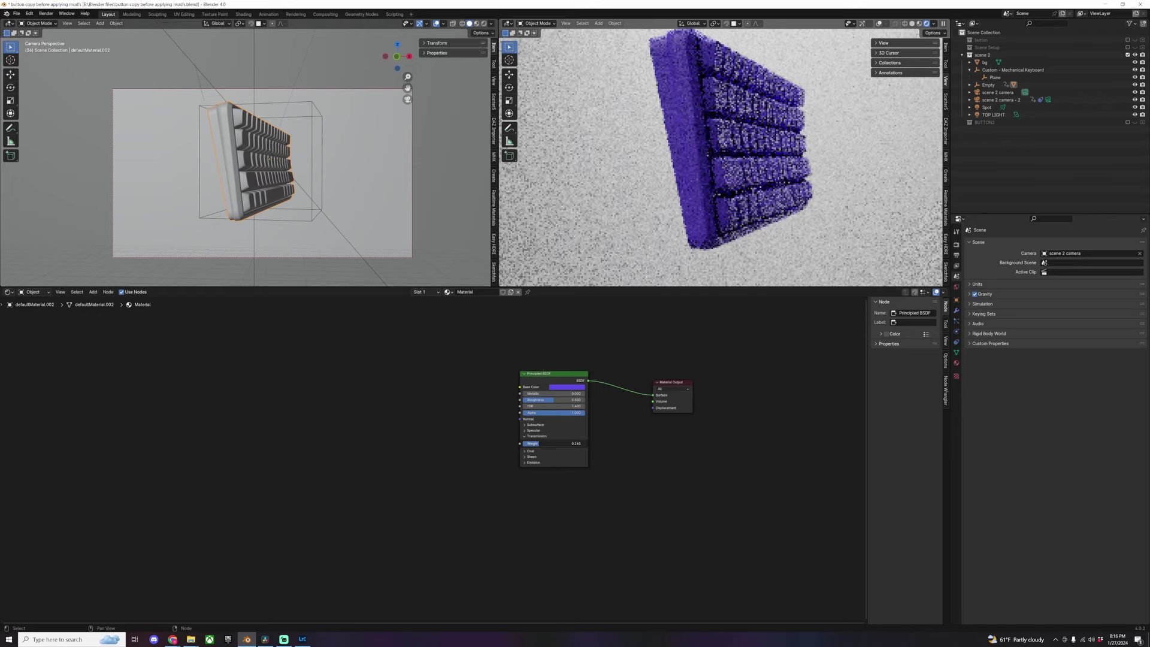
left_click_drag(549, 443, 586, 446)
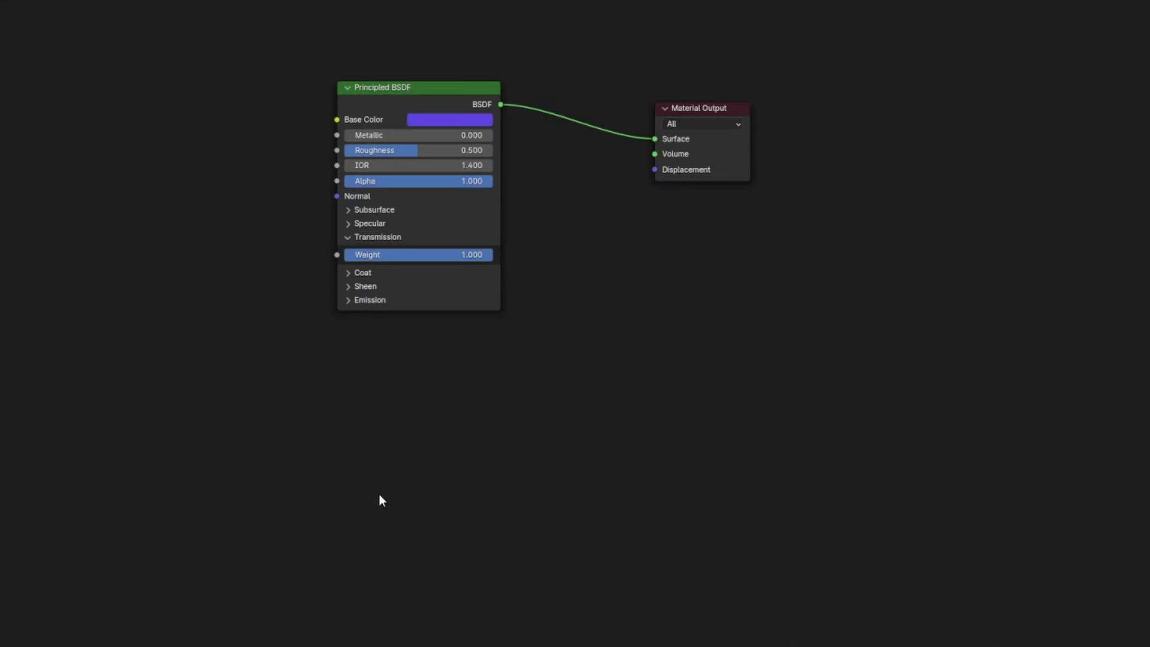
Add a Glass BSDF node below the Principled BSDF
key("shift+a")
type("g")
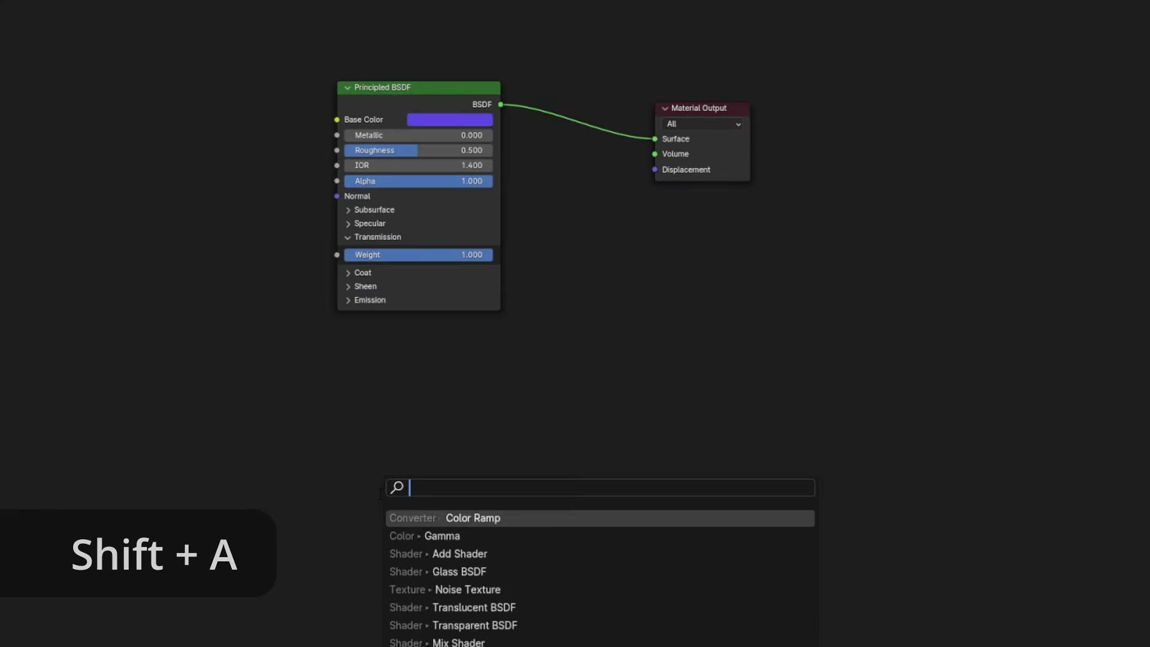
type("lass")
key("Return")
left_click(335, 440)
Add an Add Shader and connect both the Glass and Principled BSDFs into it
key("shift+a")
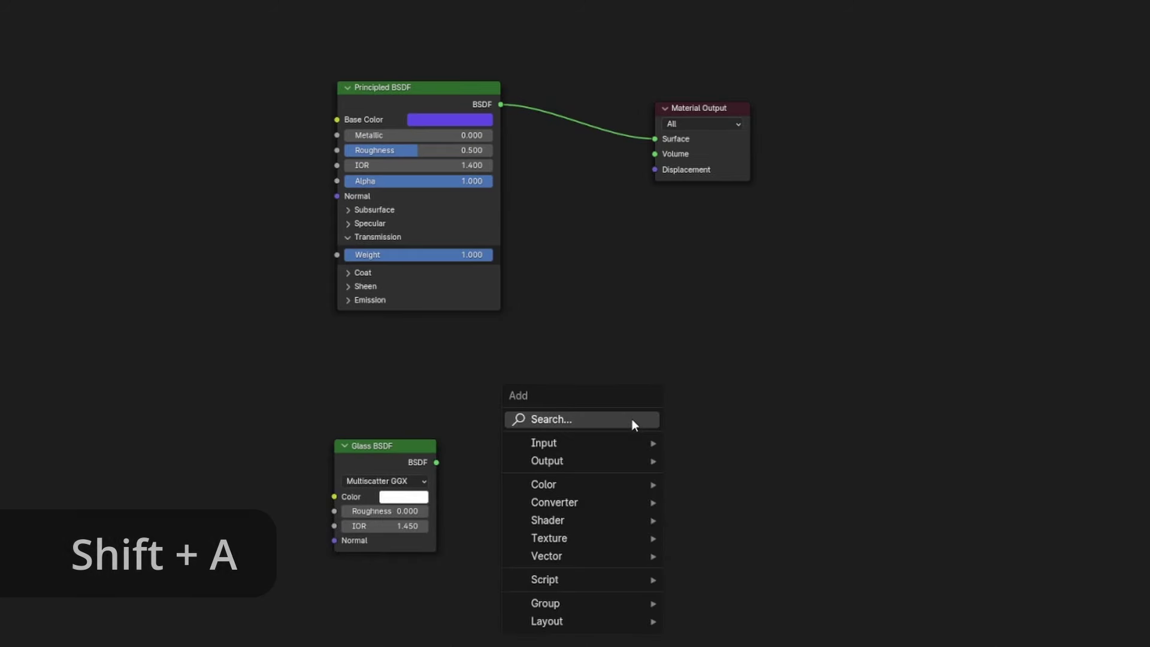
type("add")
key("Return")
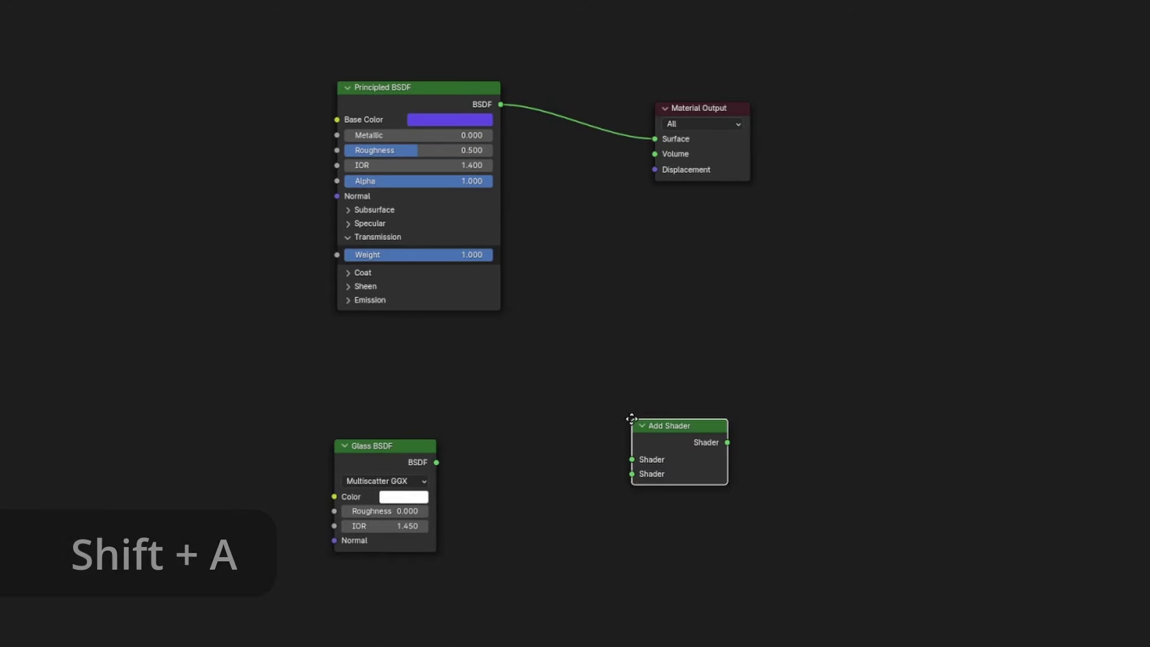
left_click(559, 386)
left_click_drag(436, 463, 559, 439)
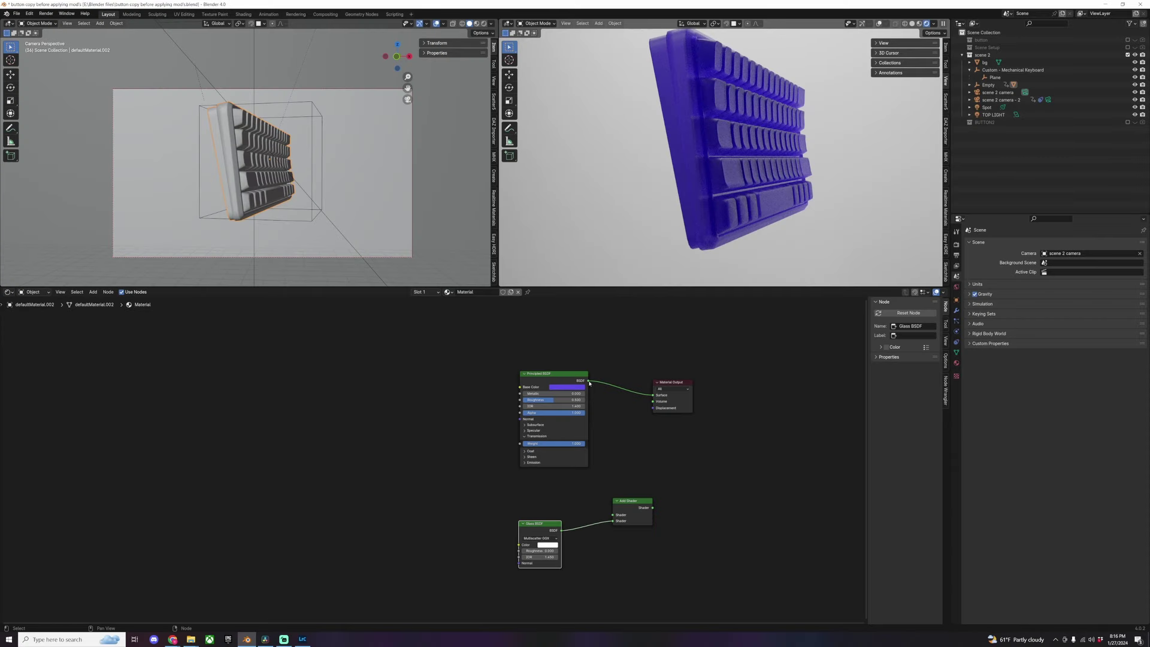
left_click_drag(589, 382, 723, 408)
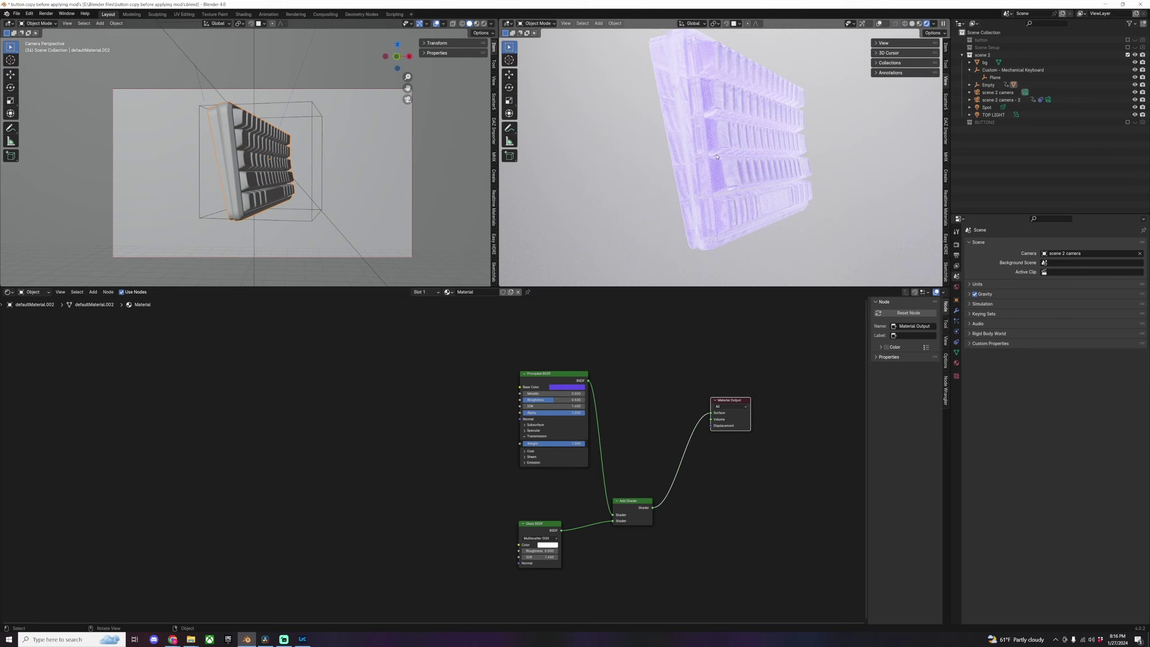
Darken the Glass BSDF colour to grey
left_click(537, 546)
left_click(545, 546)
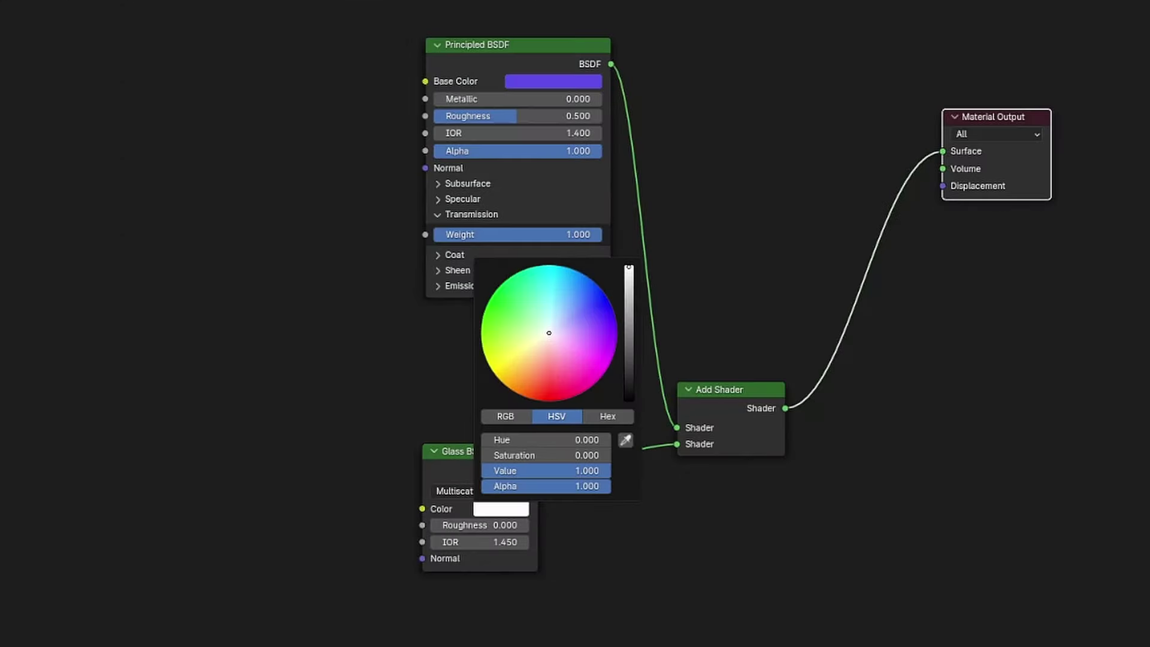
left_click_drag(587, 471, 498, 470)
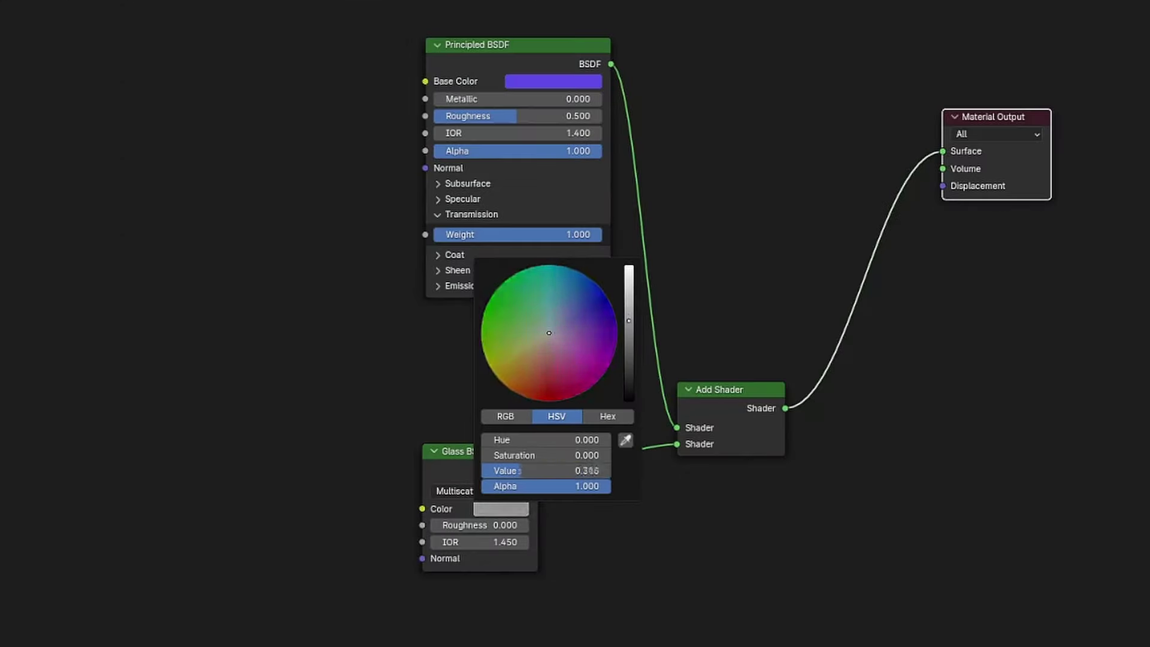
left_click_drag(589, 471, 576, 471)
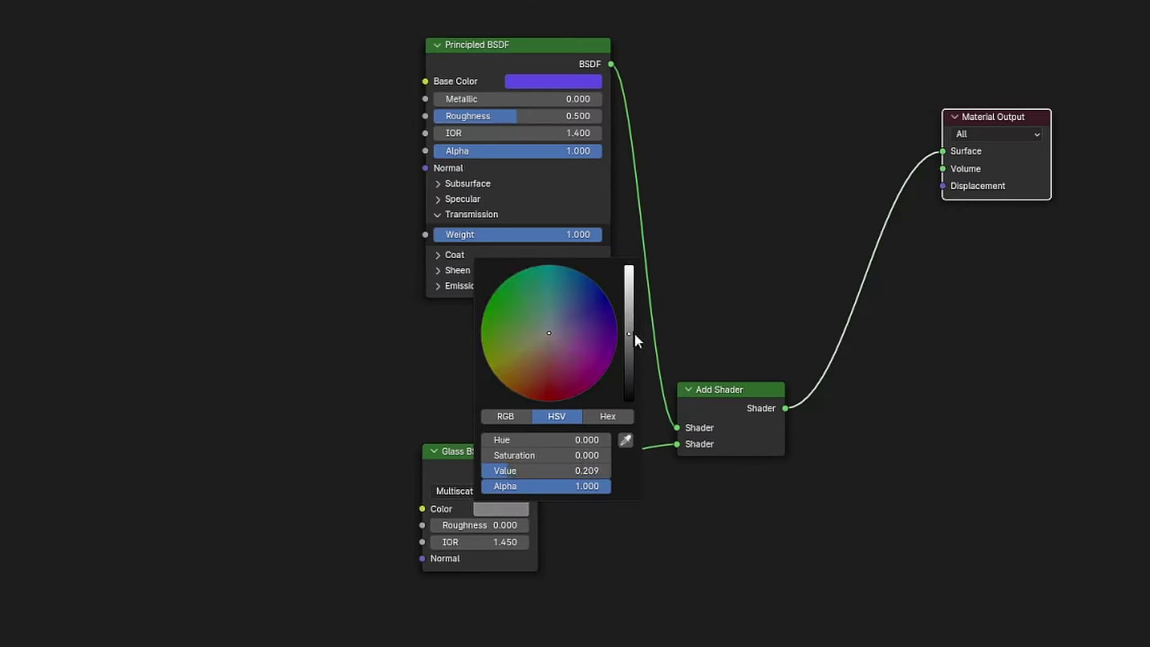
left_click(774, 556)
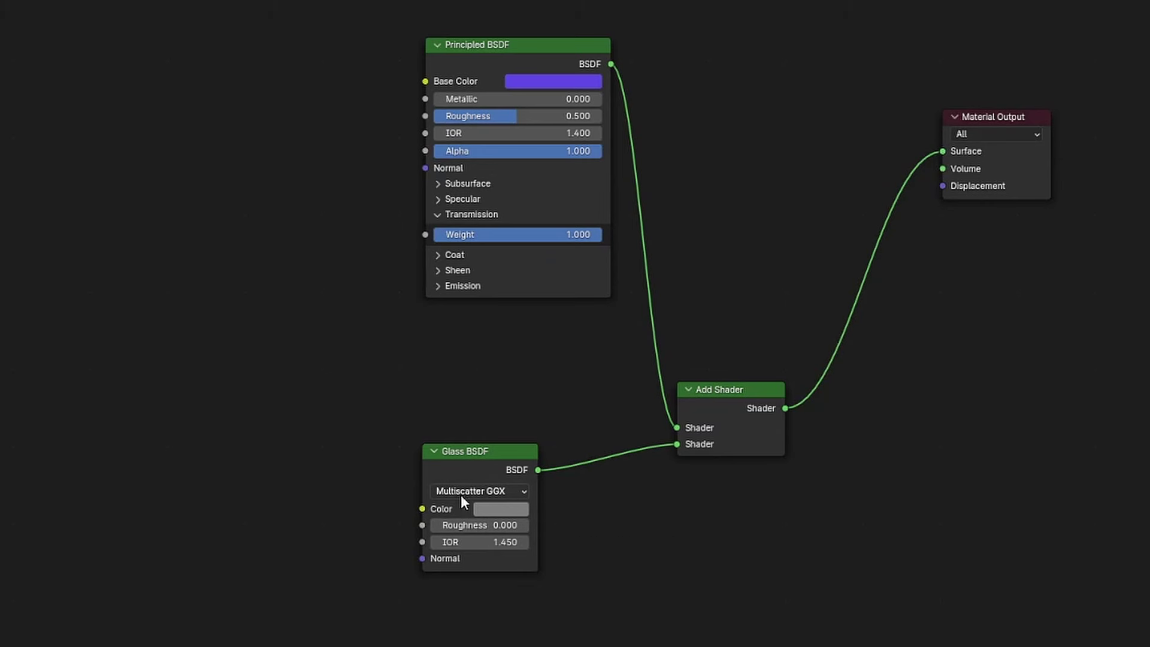
Set the Glass BSDF IOR to 1.4
left_click(497, 539)
key("BackSpace")
type("1.4")
key("Return")
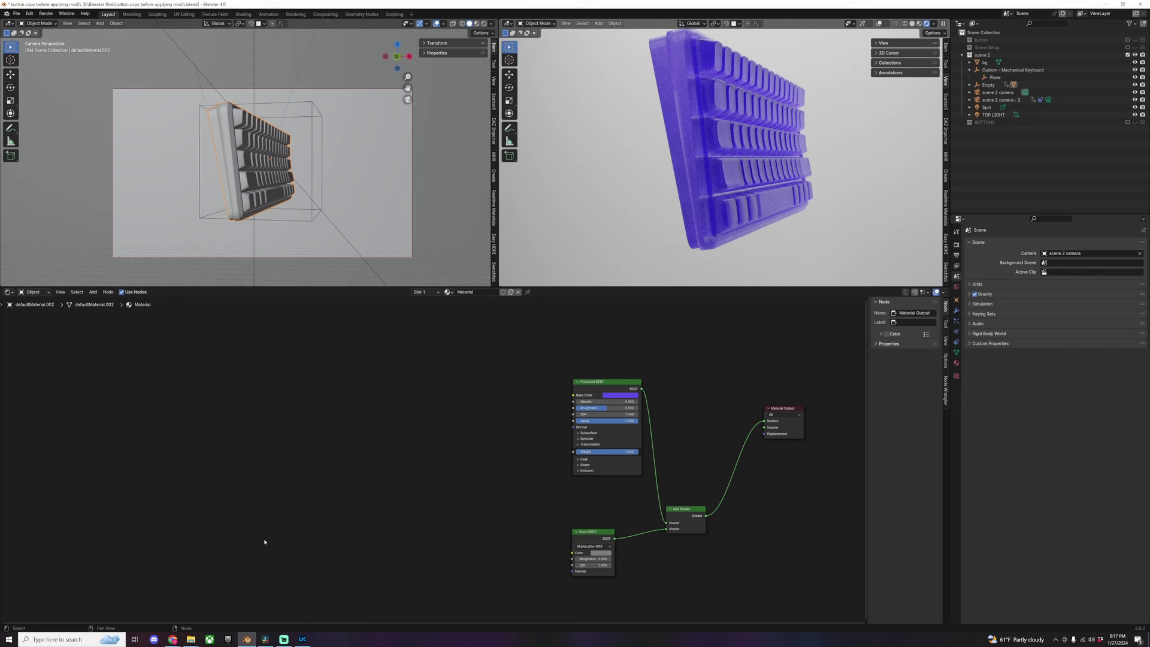
mouse_move(191, 638)
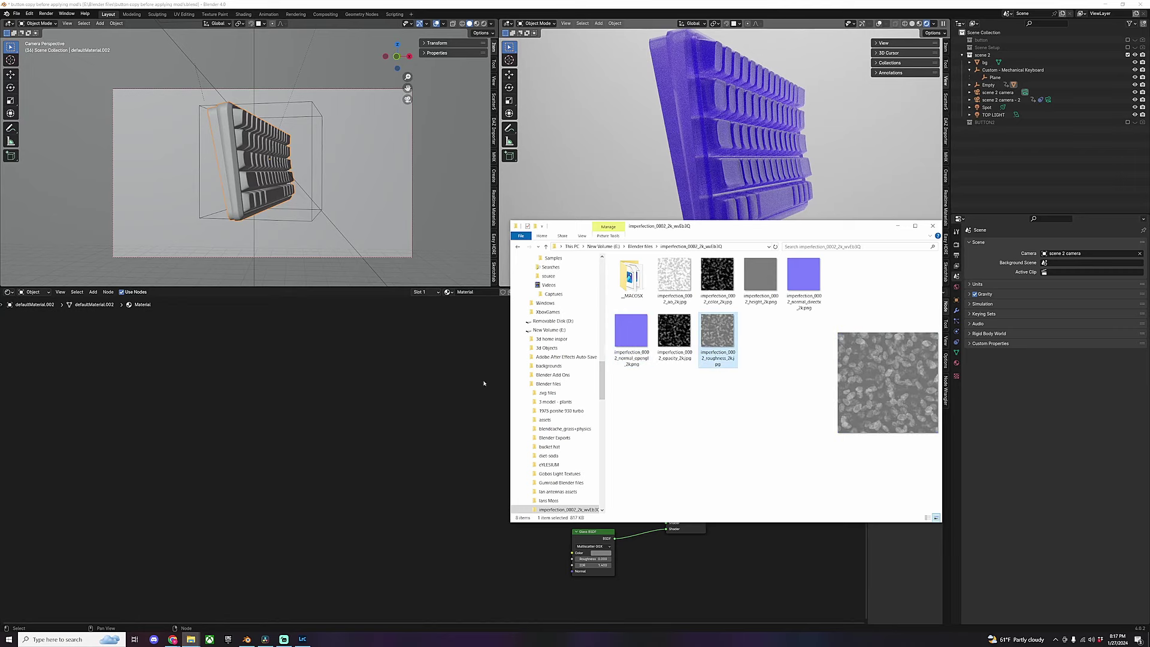
Add imperfection_0002_roughness_2k.jpg with Box projection, 0.5 blend and Non-Color, plus Ctrl+T mapping nodes
left_click_drag(484, 382, 427, 383)
left_click(426, 413)
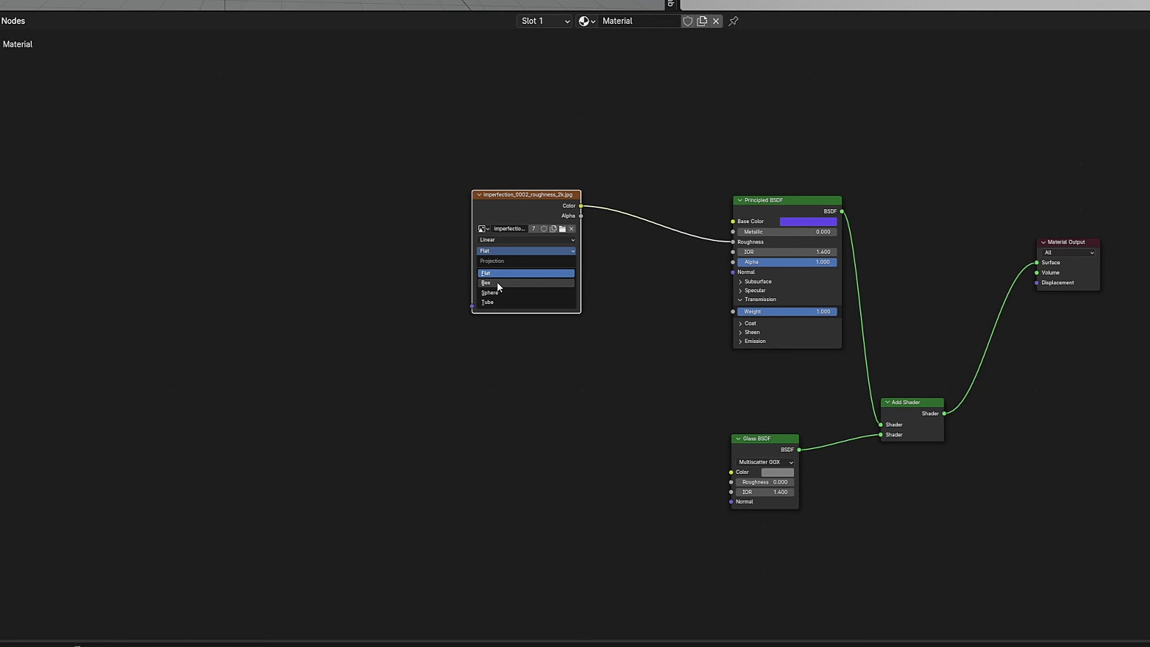
left_click(497, 282)
left_click(512, 261)
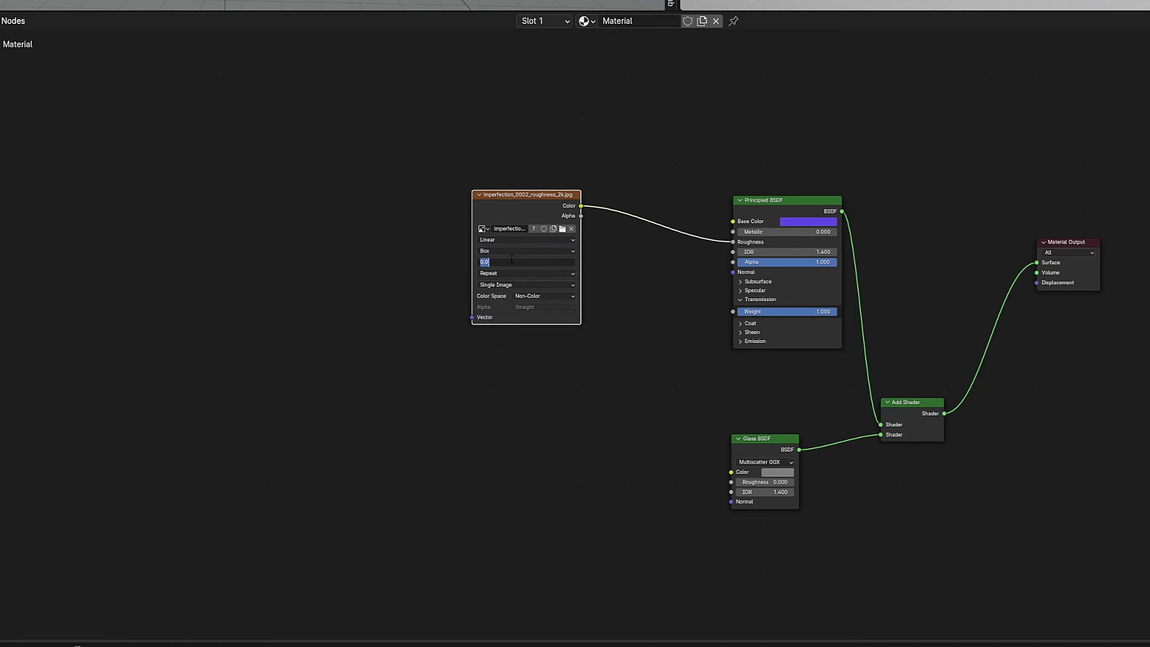
type(".5")
key("Return")
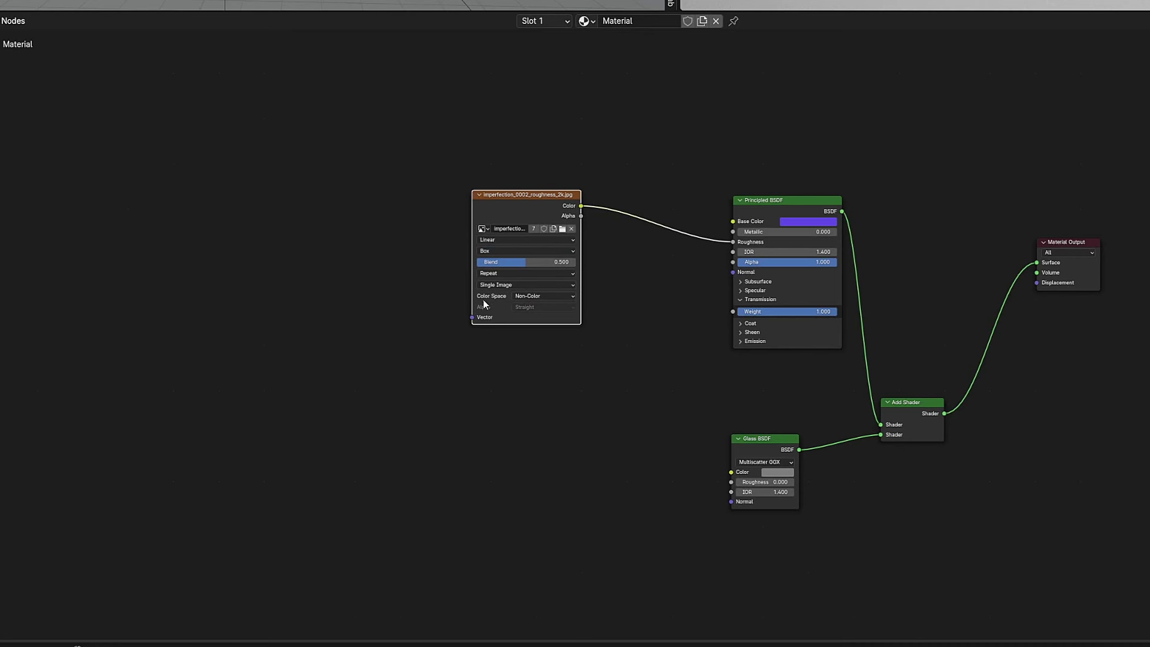
left_click(519, 296)
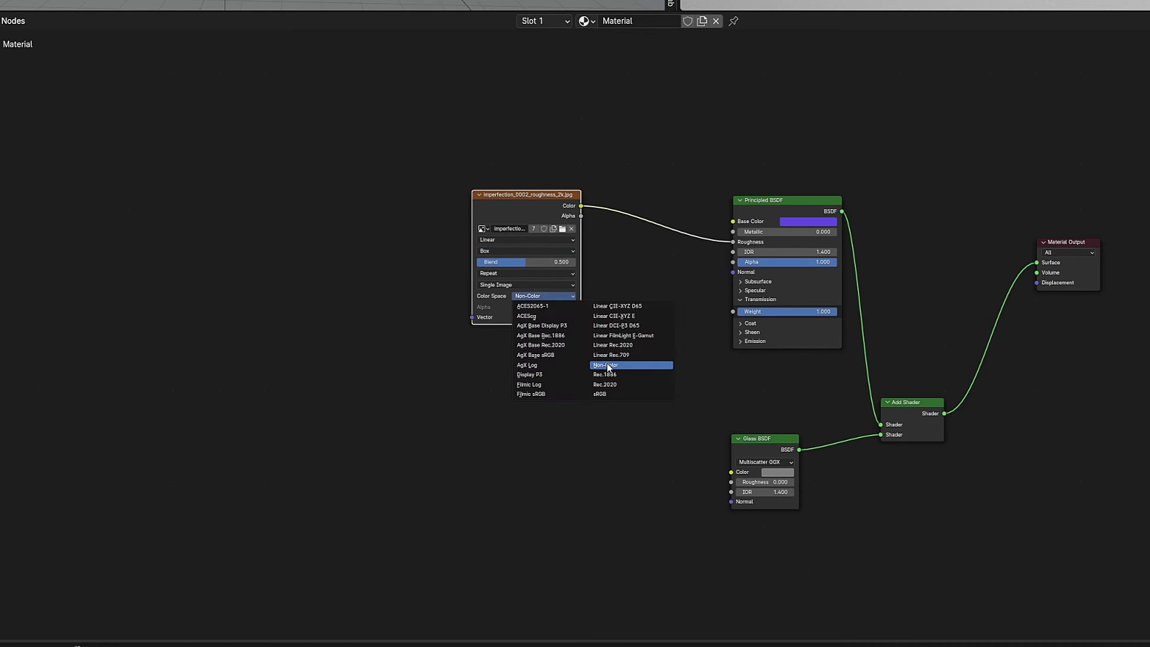
left_click(606, 365)
left_click(518, 198)
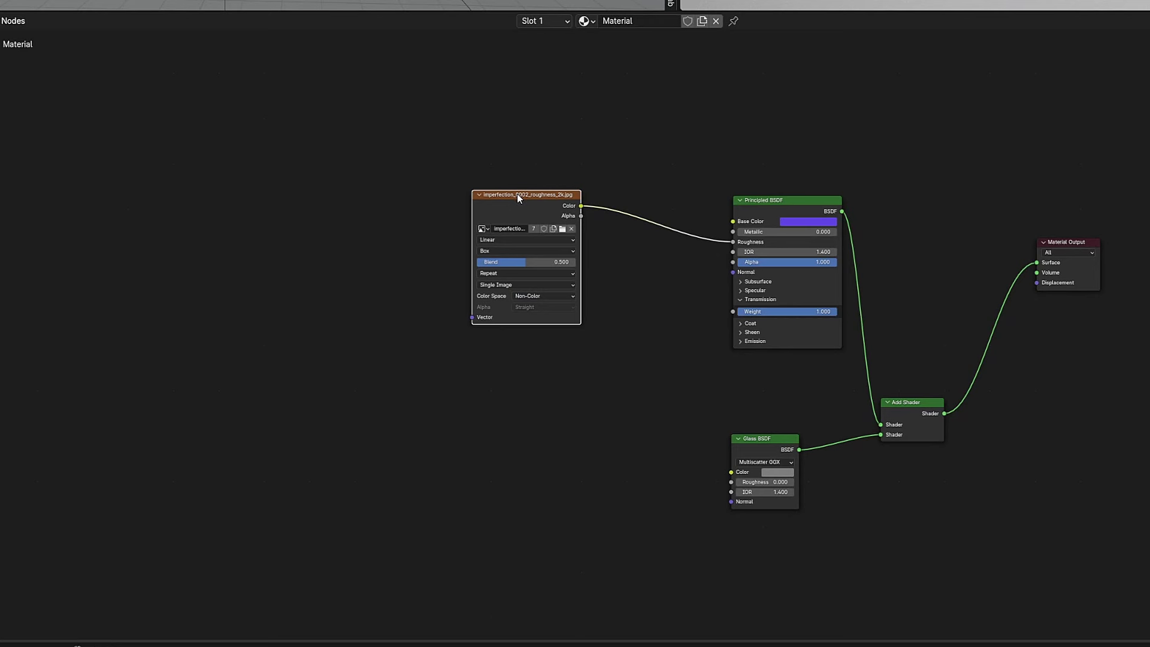
key("ctrl+t")
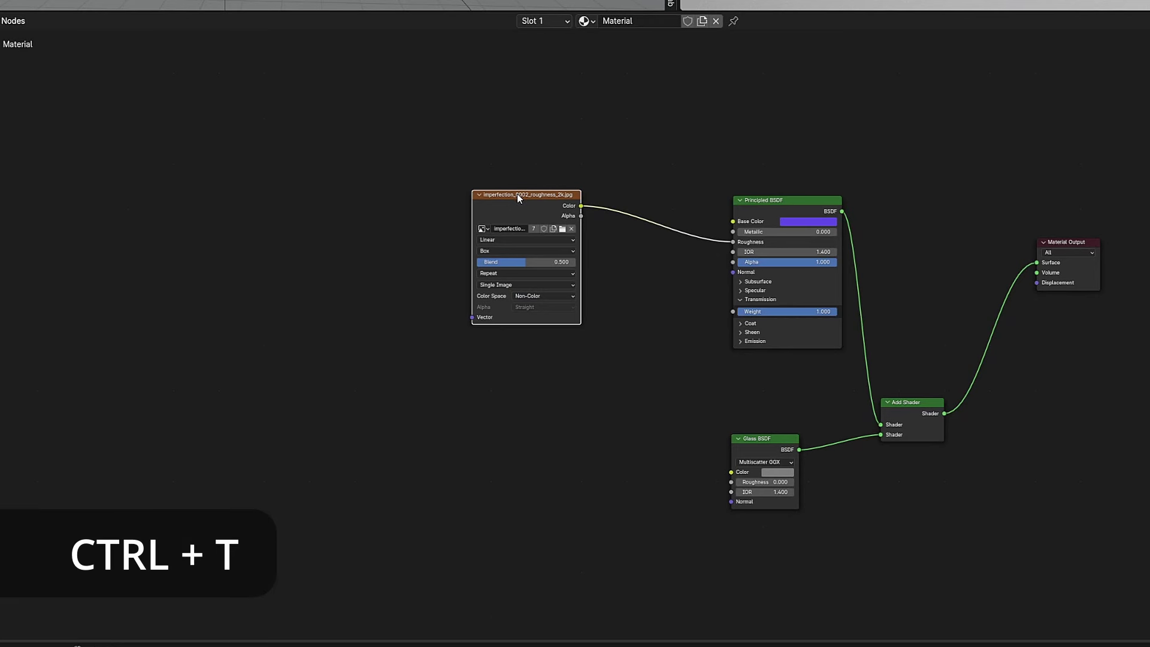
Move the Texture Coordinate and Mapping nodes left and preview the roughness texture
left_click_drag(294, 170, 396, 248)
key("g")
left_click(352, 255)
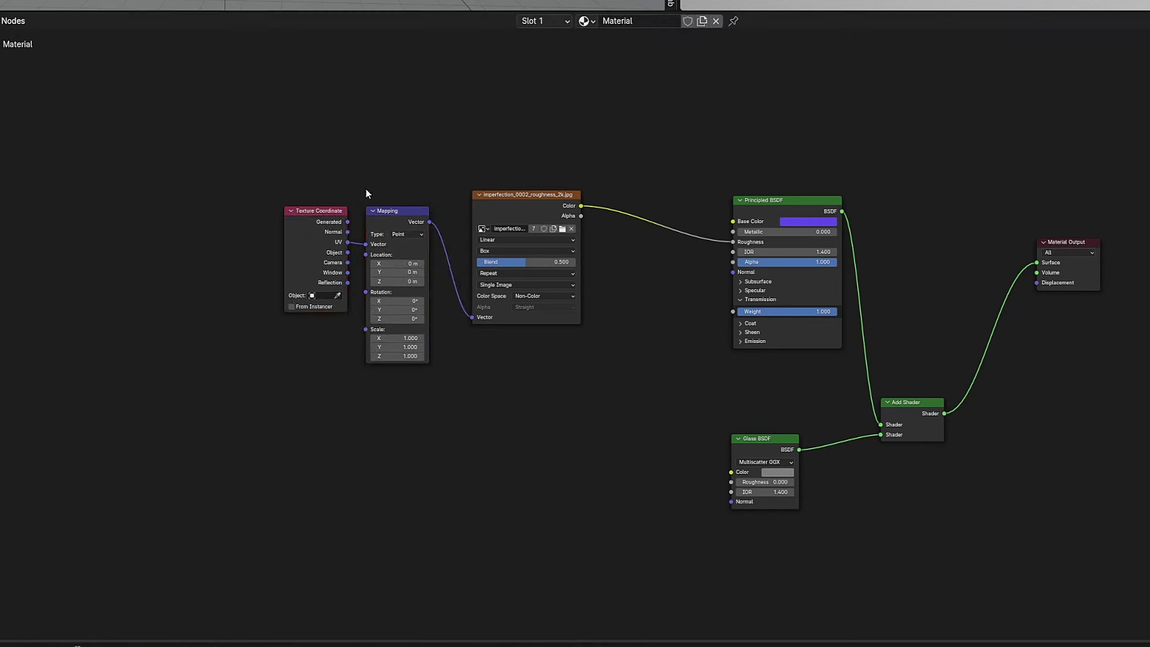
left_click(343, 256)
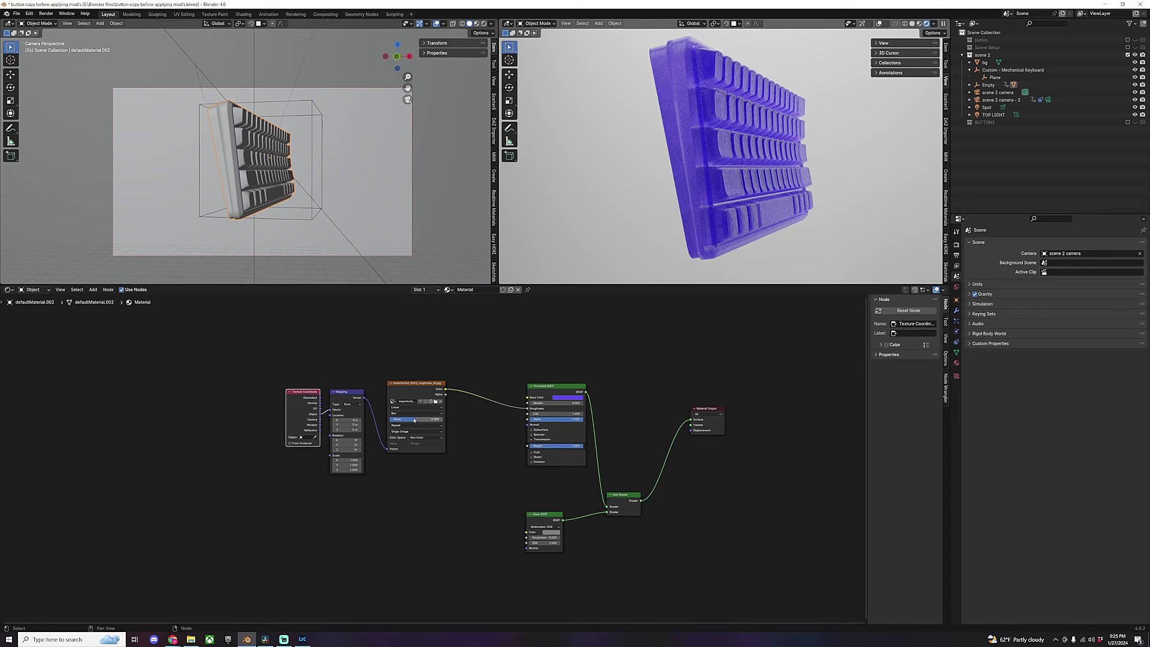
left_click(413, 385, "ctrl+shift")
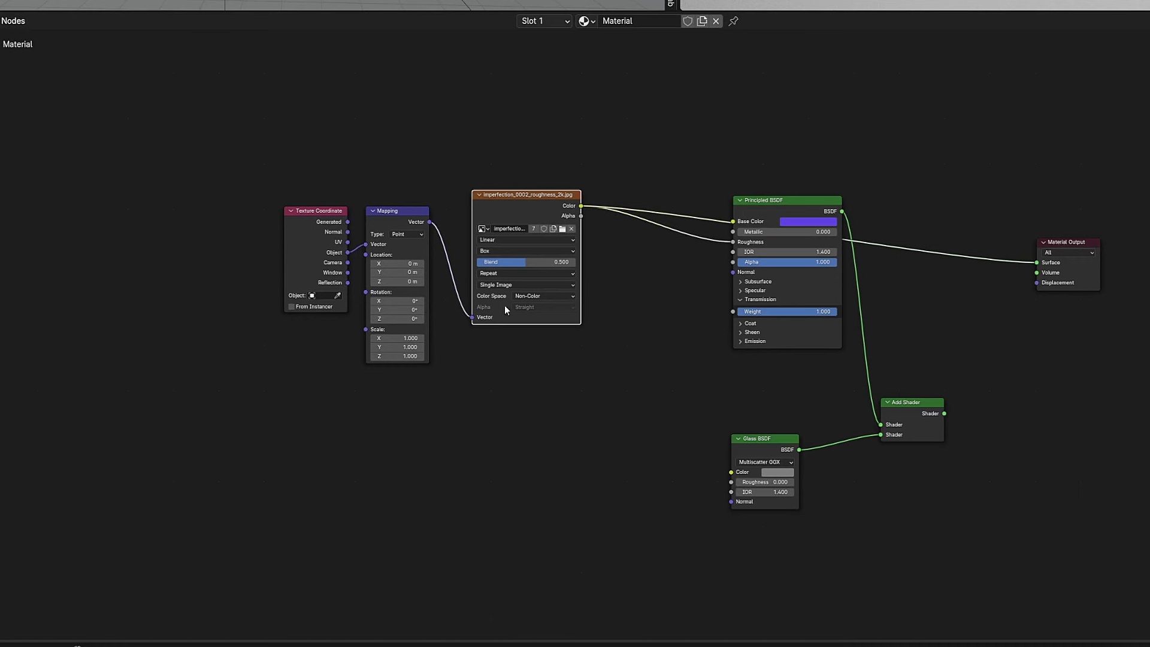
Set the Mapping Scale to 0.09 on X, Y and Z
left_click(402, 338)
type("0.29")
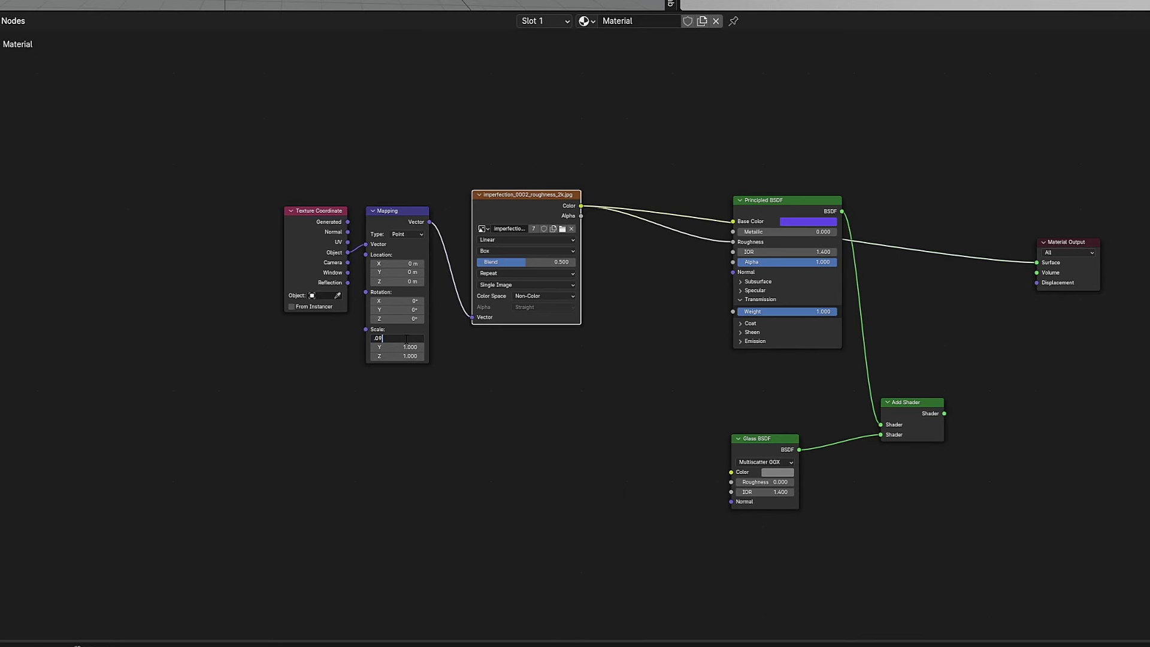
key("Return")
left_click(402, 347)
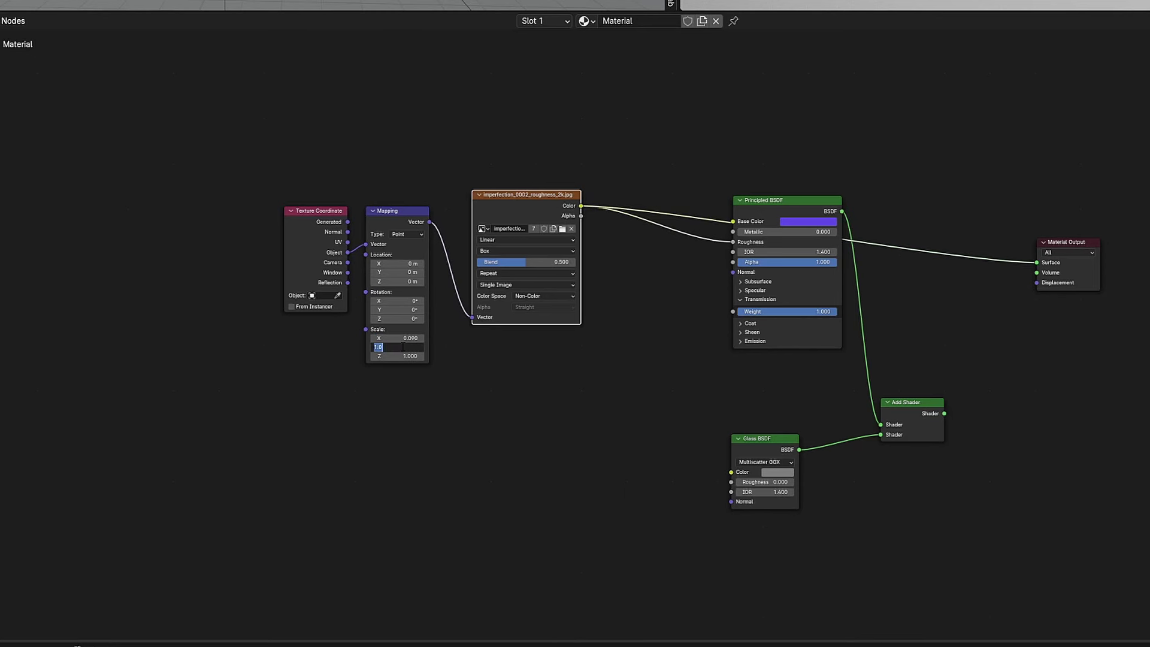
type("0.09")
key("Return")
double_click(406, 356)
type("0.09")
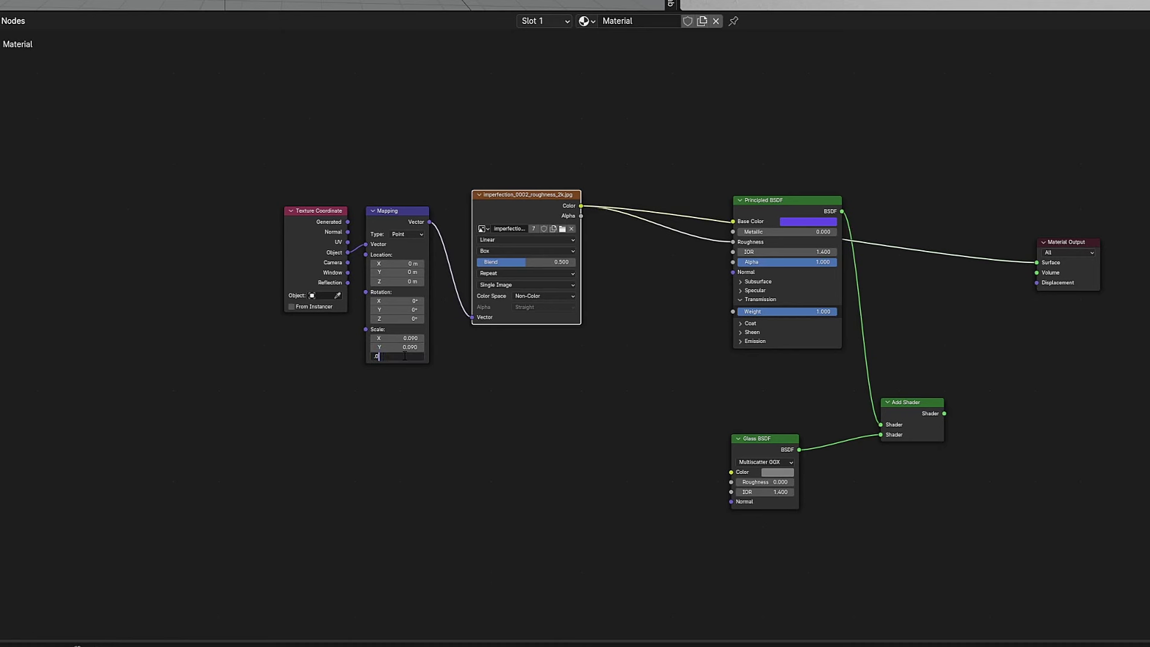
key("Return")
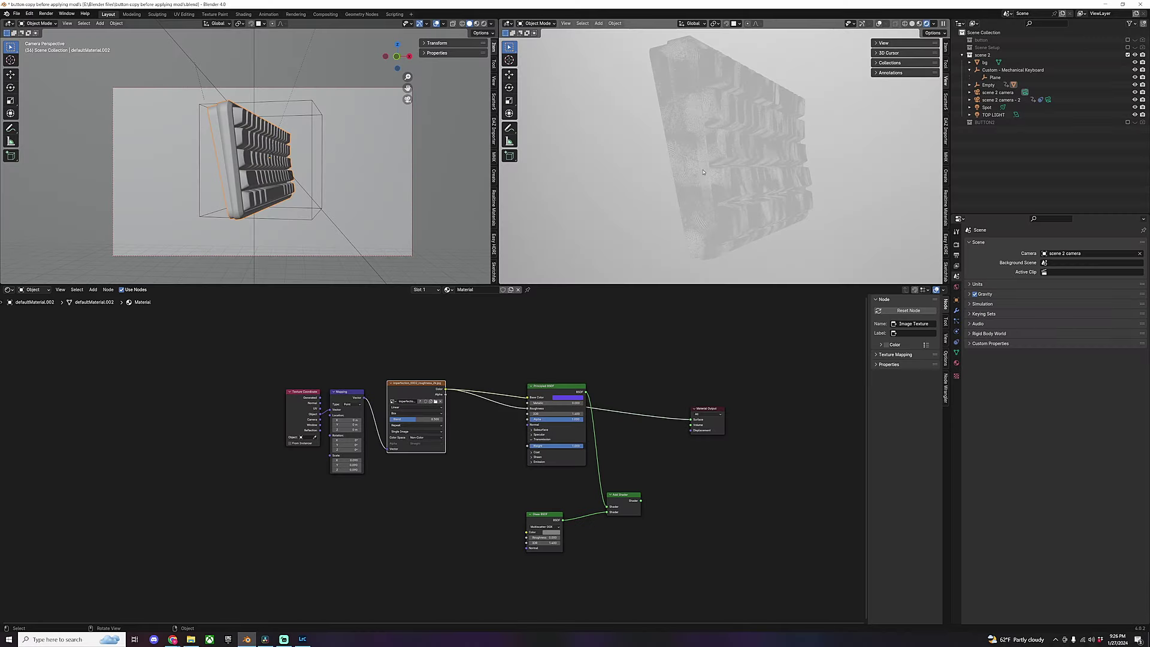
Offset the Mapping Location to 4.04 m on X and Y
left_click(345, 420)
type("4.04")
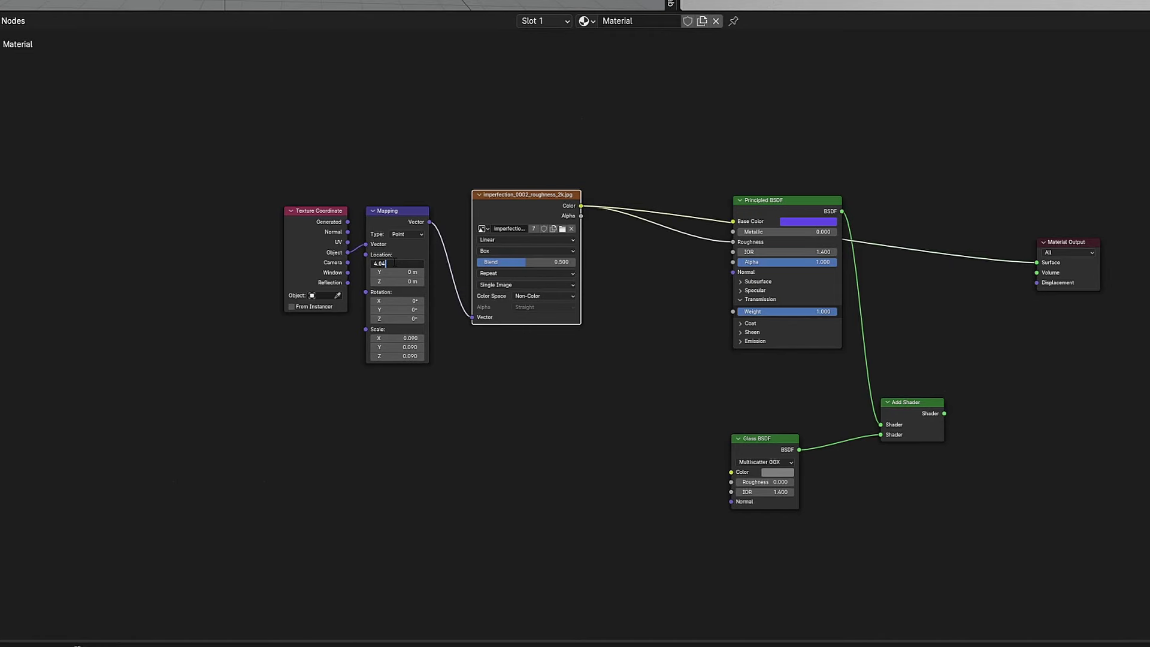
key("Tab")
type("4.04")
key("Tab")
type("74")
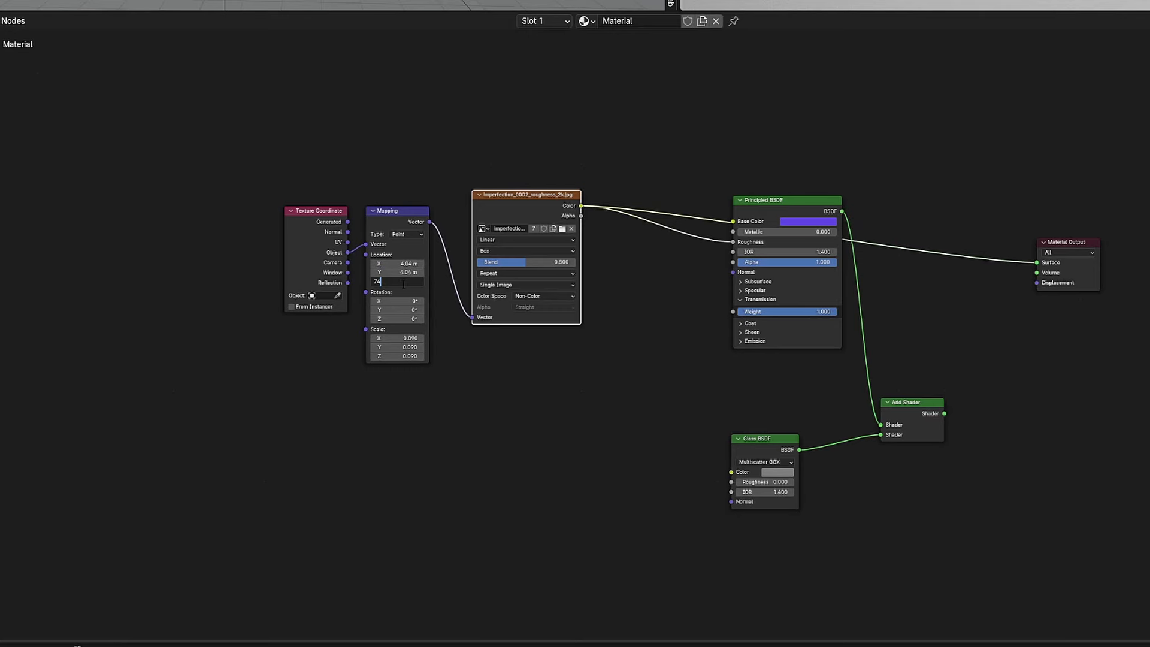
key("Return")
key("shift+a")
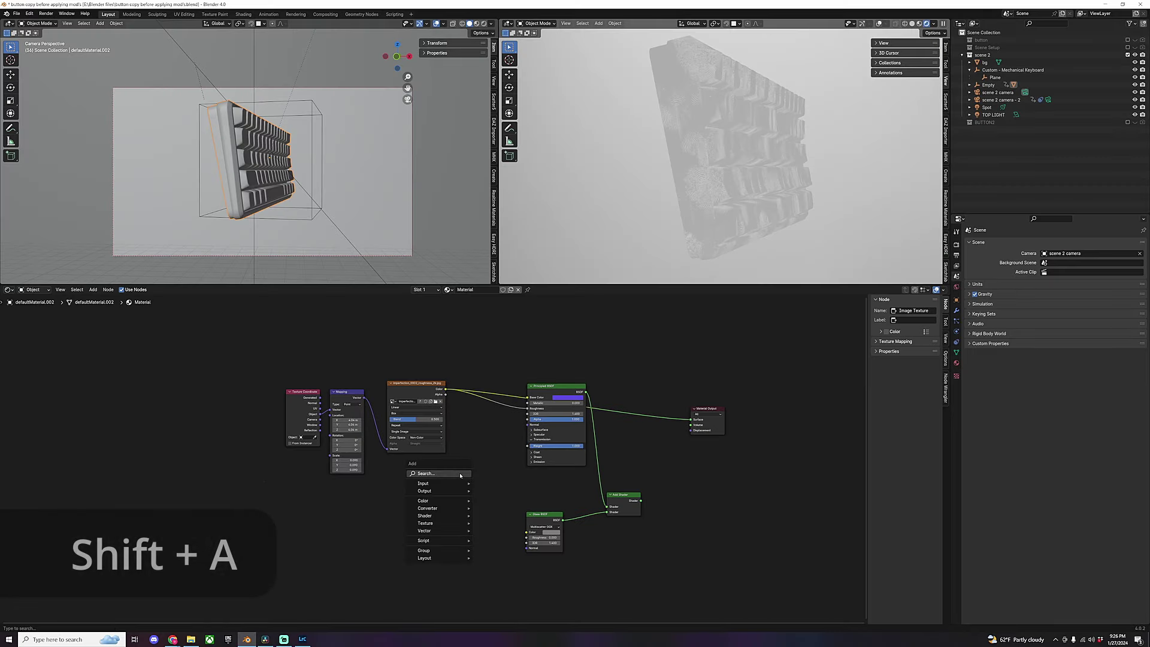
Insert a Color Ramp on the roughness link and move its black stop to about 0.55
type("COLOR")
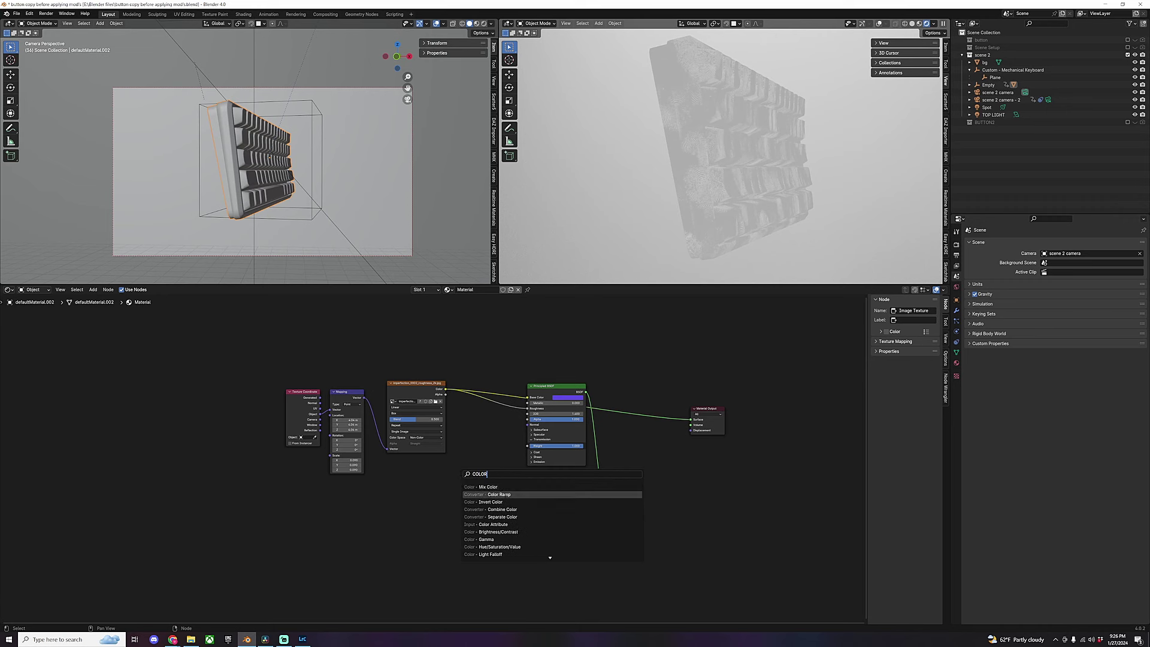
left_click(500, 494)
left_click(488, 467)
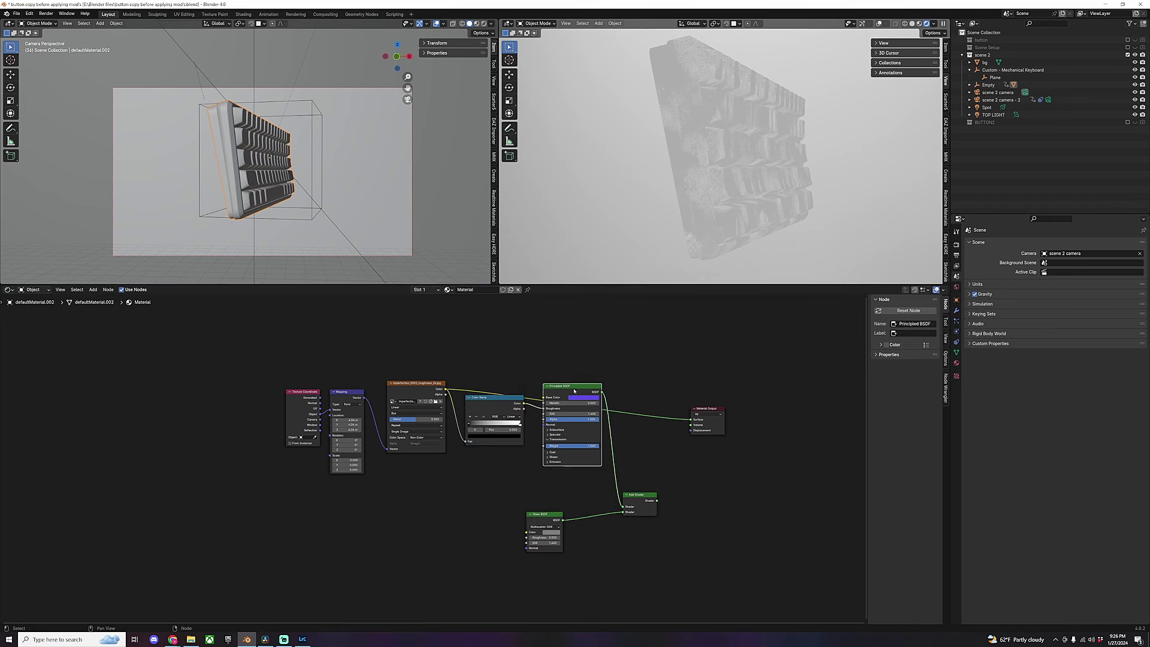
left_click(572, 391, "ctrl+shift")
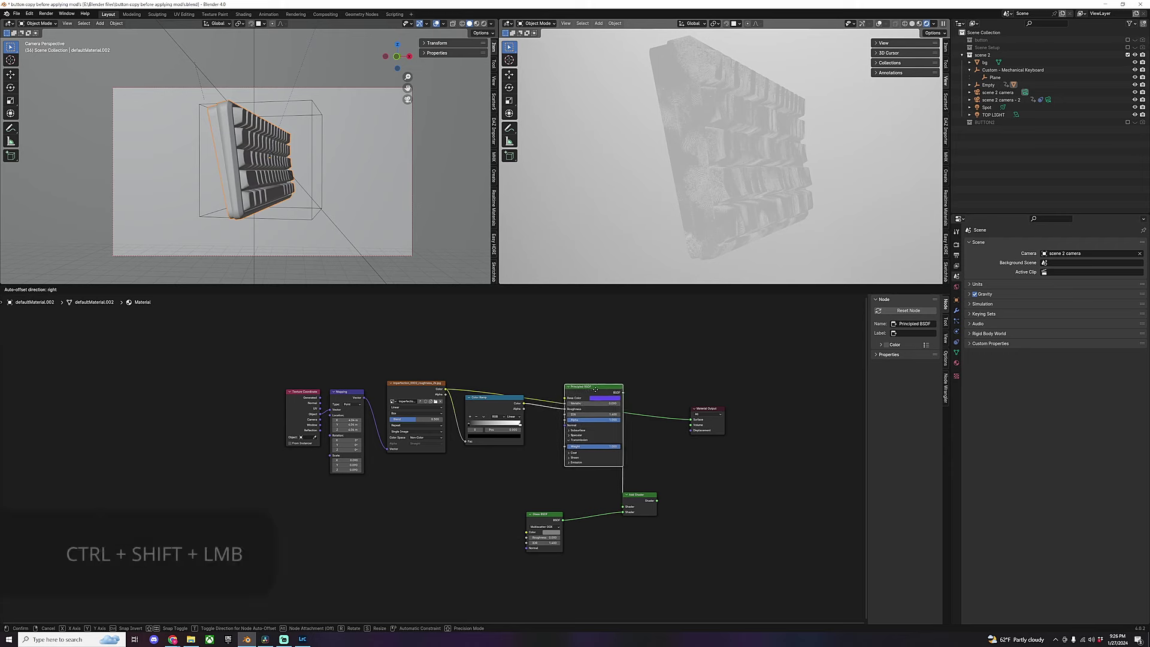
left_click(489, 400, "ctrl+shift")
left_click_drag(470, 426, 502, 426)
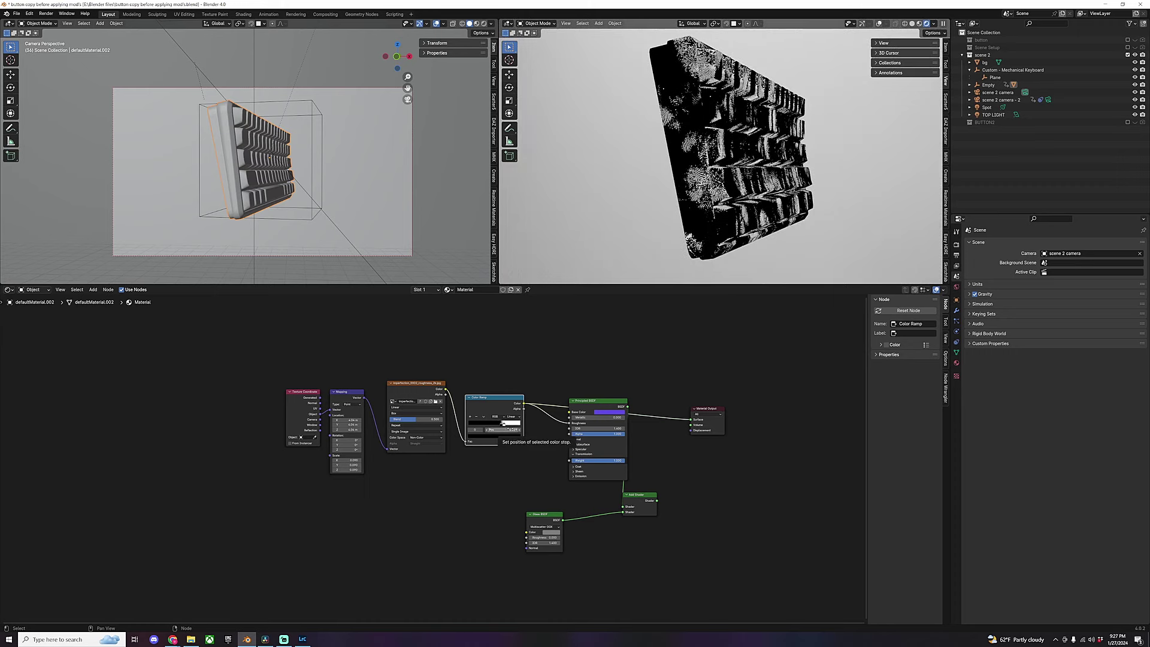
Move the Glass and Add Shader nodes aside and connect the Add Shader to Surface
left_click_drag(655, 484, 676, 509)
left_click(803, 339, "ctrl+shift")
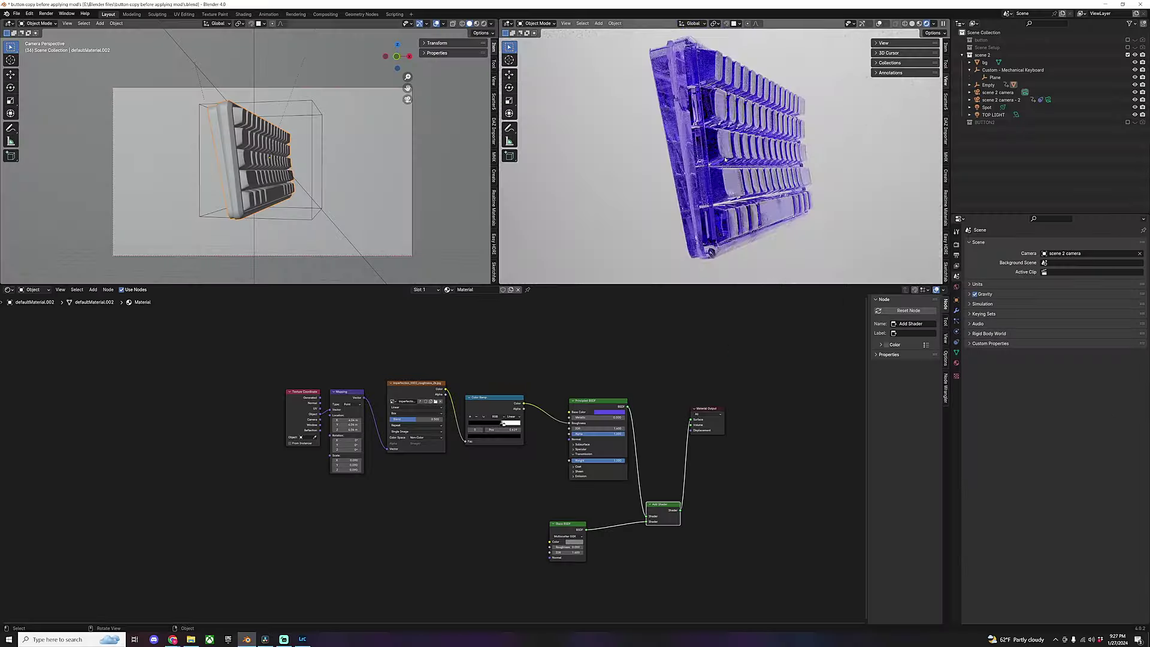
scroll(728, 170, "up", 5)
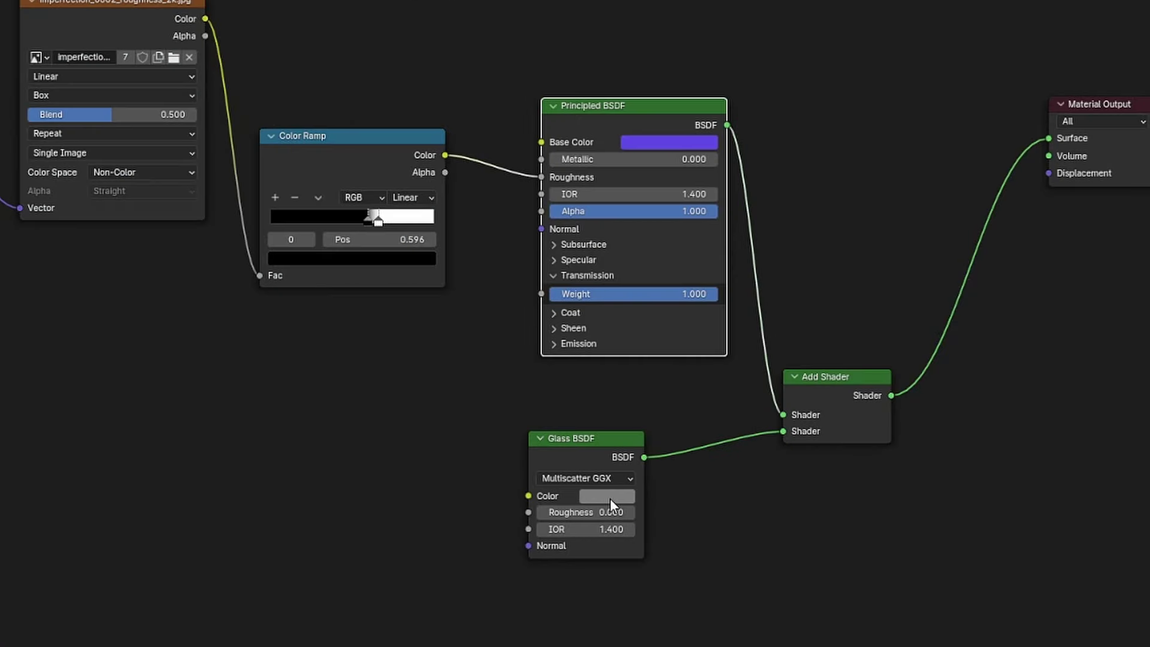
Lower the Glass BSDF colour Value to 0.149 and zoom the render to inspect
left_click(601, 552)
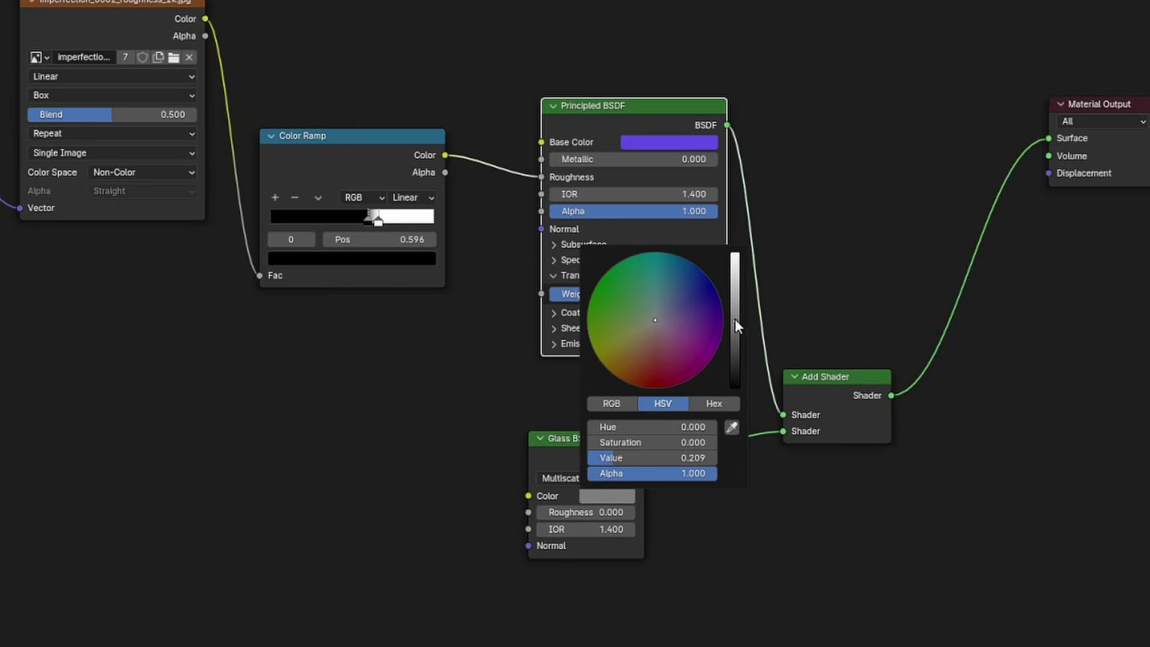
left_click_drag(737, 323, 735, 339)
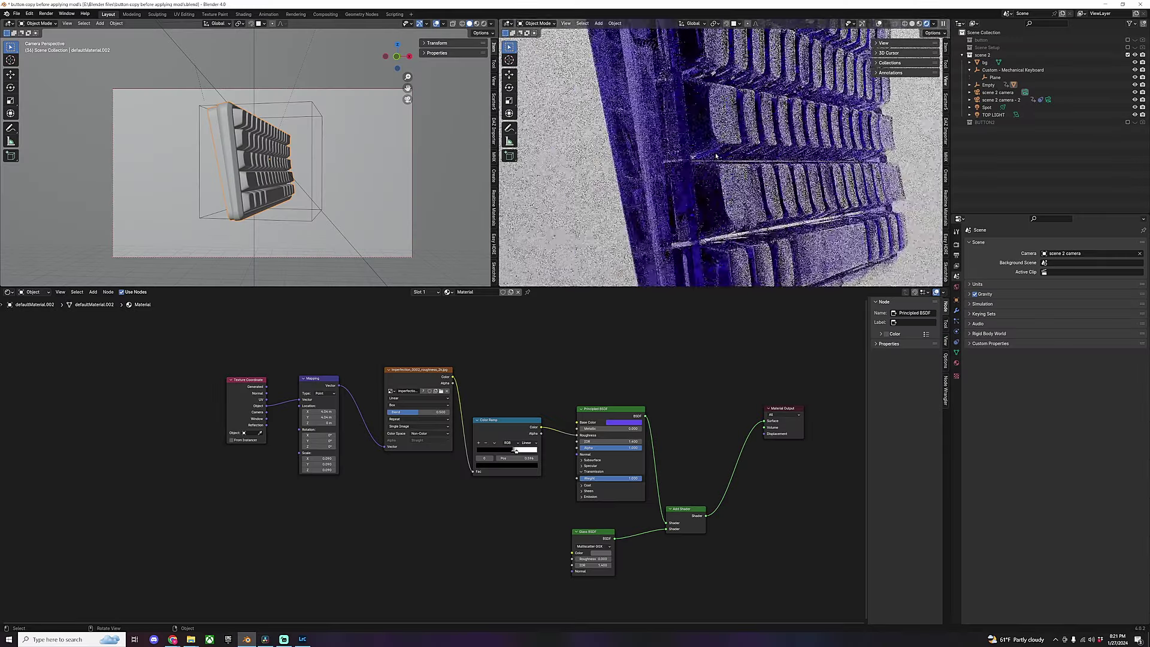
scroll(716, 156, "up", 3)
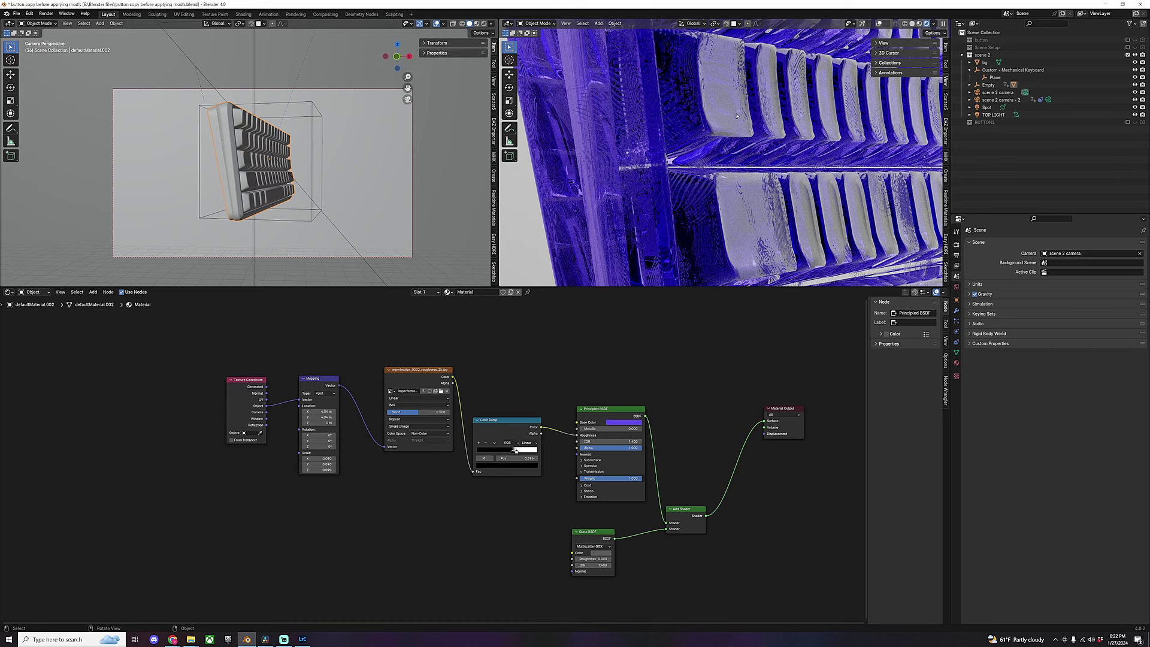
scroll(738, 115, "down", 6)
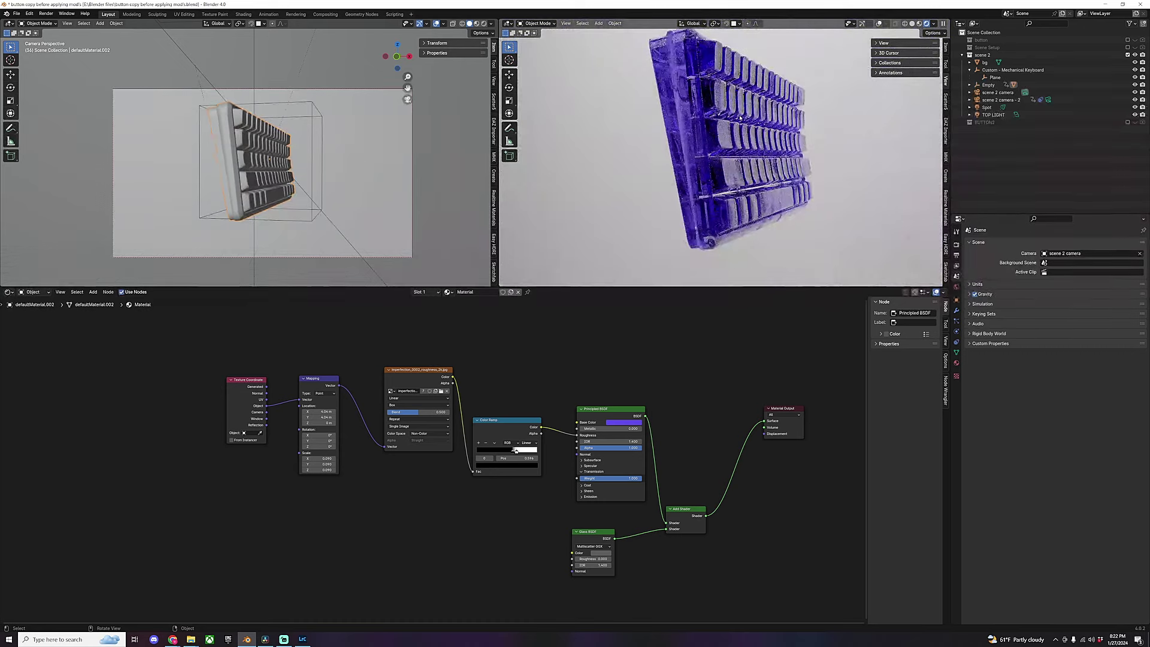
Add a Musgrave Texture node below the Color Ramp and a Bump node beside it
key("shift+a")
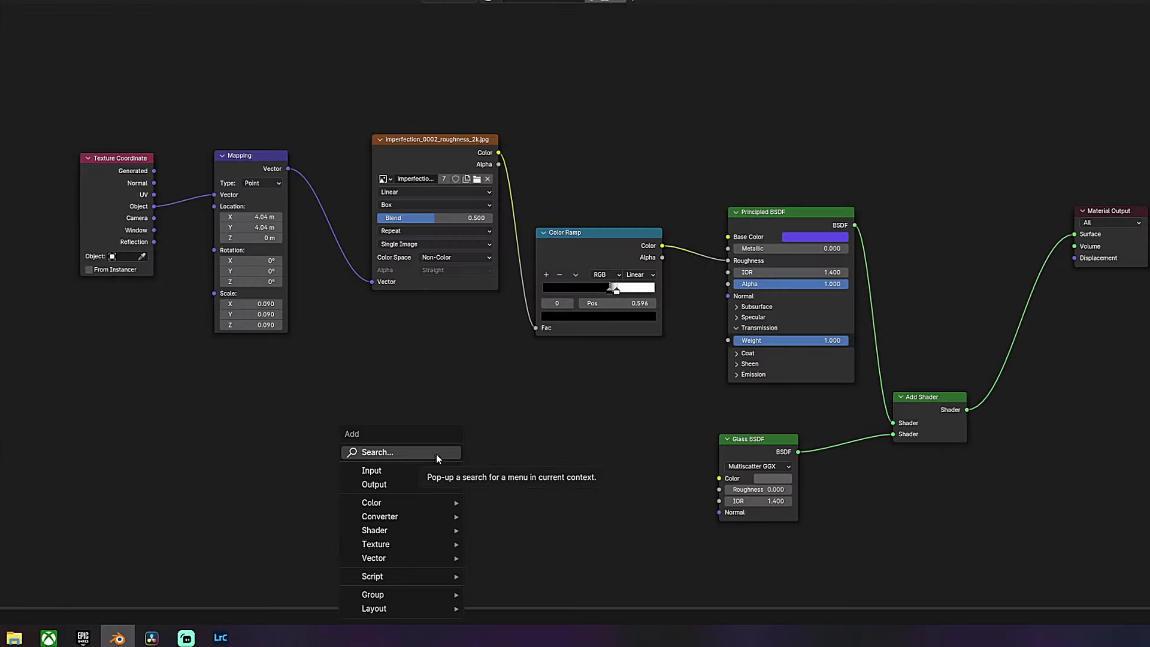
left_click(420, 540)
type("musgra")
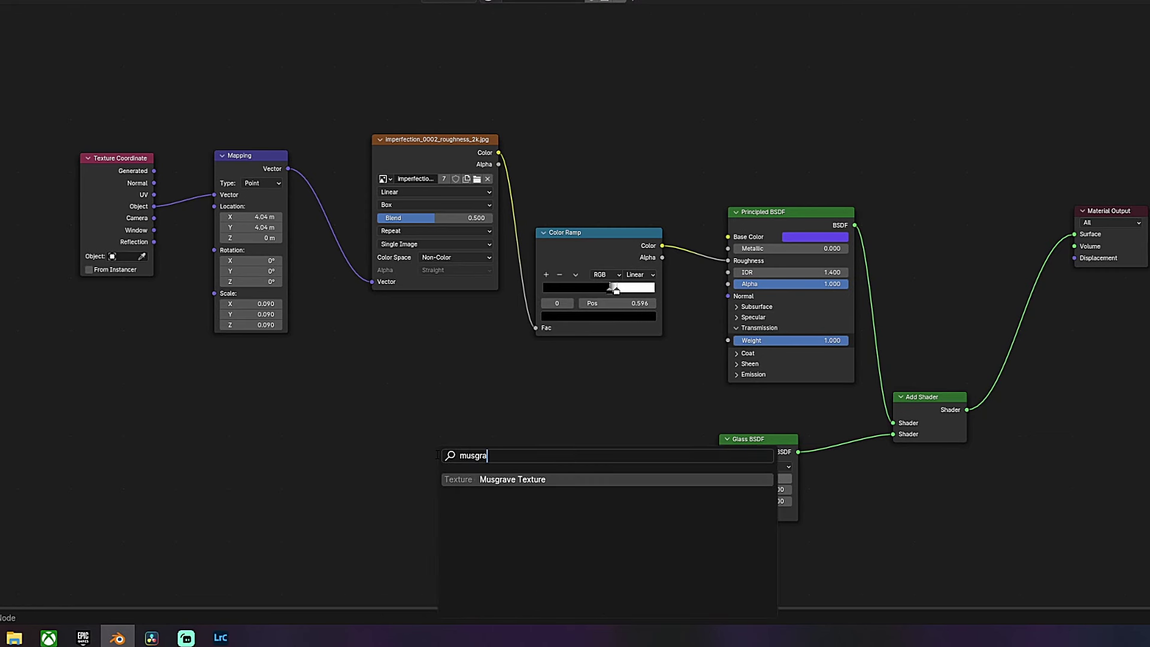
key("Return")
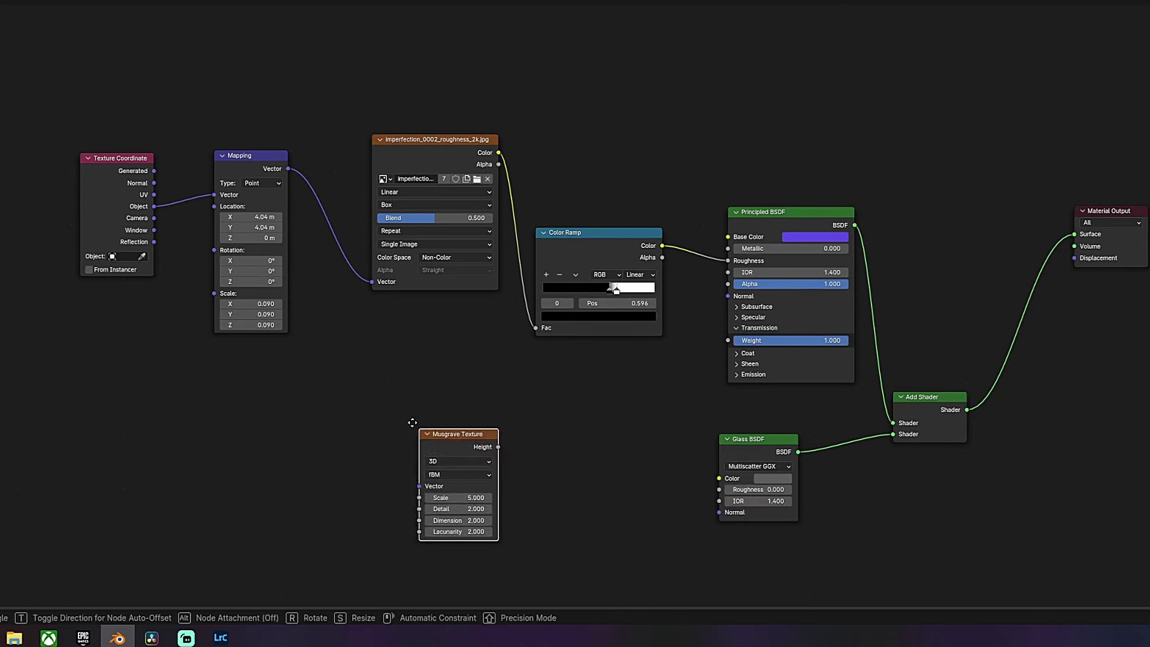
left_click(395, 419)
key("shift+a")
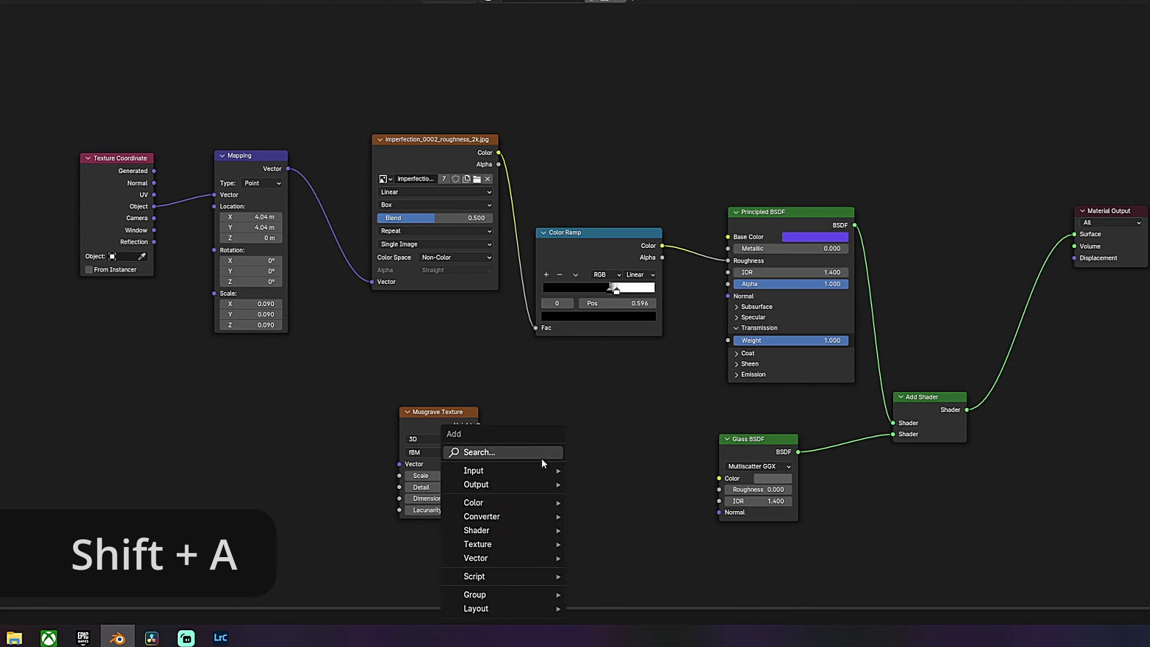
type("bump")
key("Return")
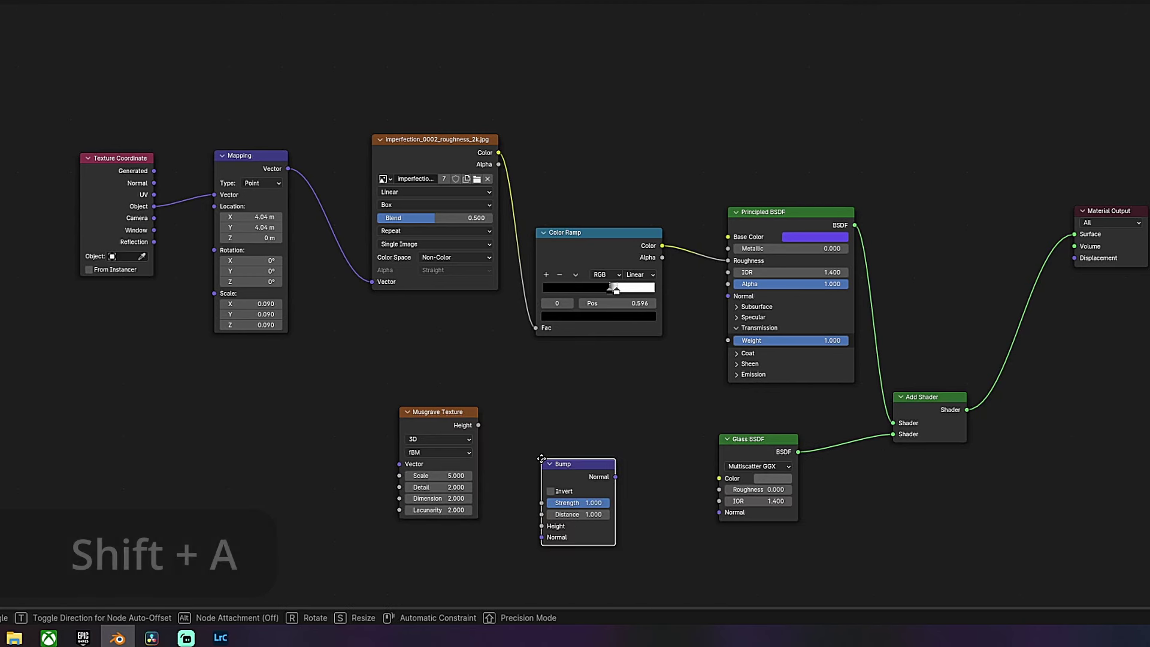
left_click(526, 427)
Link Musgrave Height to Bump Height and Bump Normal to Principled Normal, with Strength 0.150 and Distance 0.010
left_click_drag(479, 425, 521, 491)
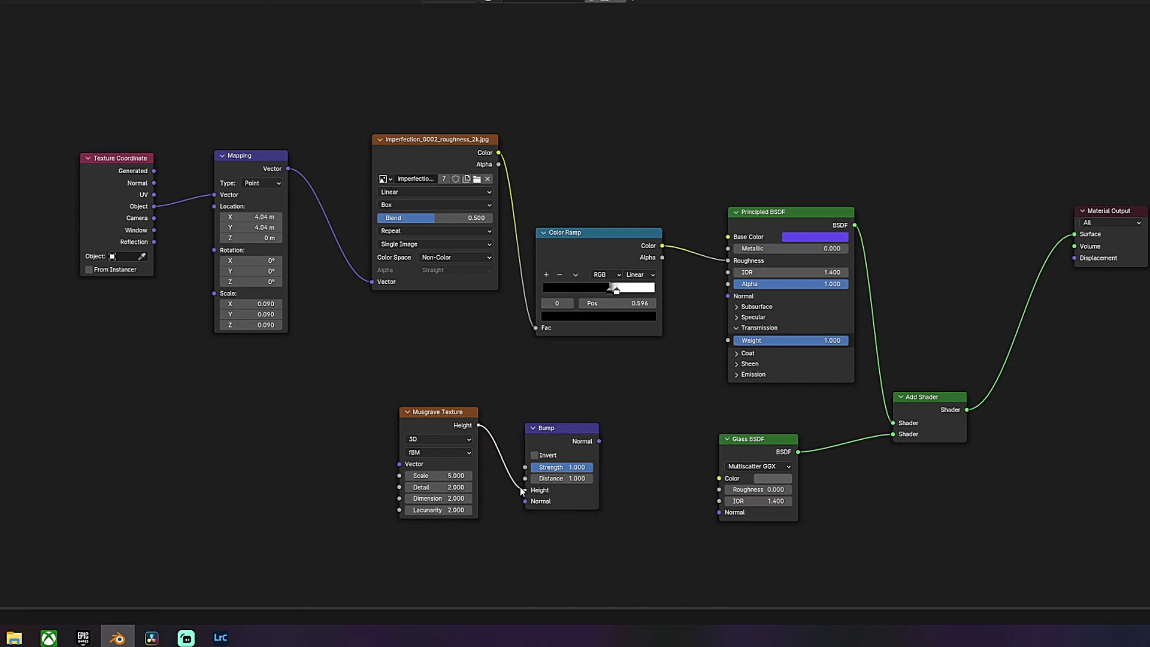
left_click_drag(599, 439, 727, 296)
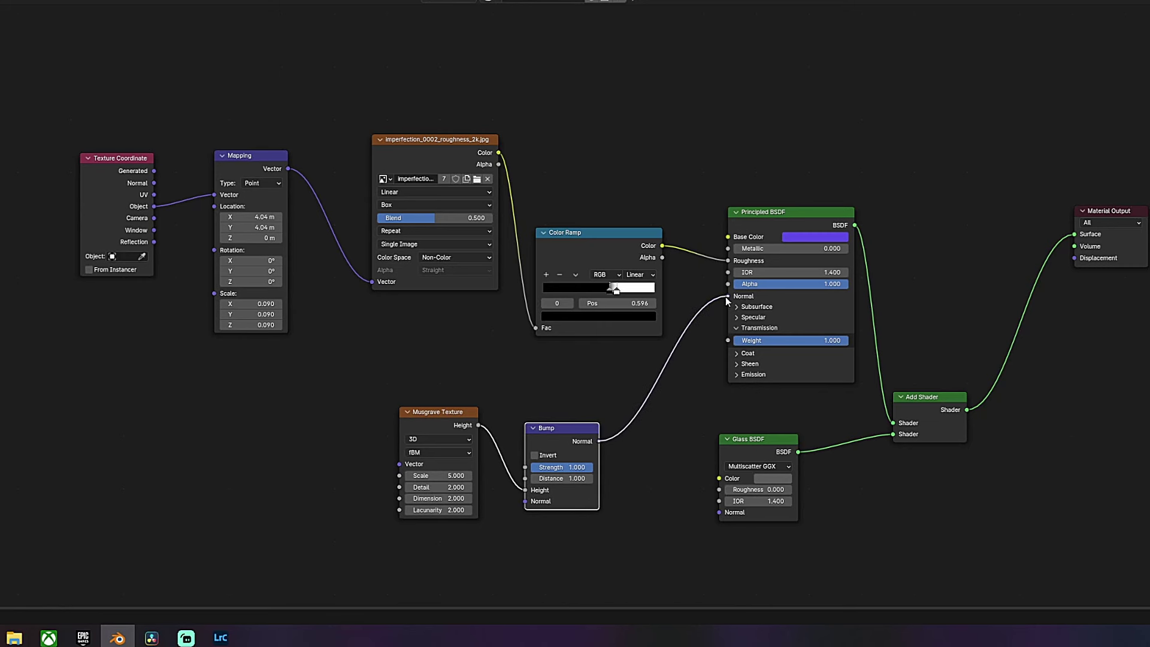
left_click(564, 469)
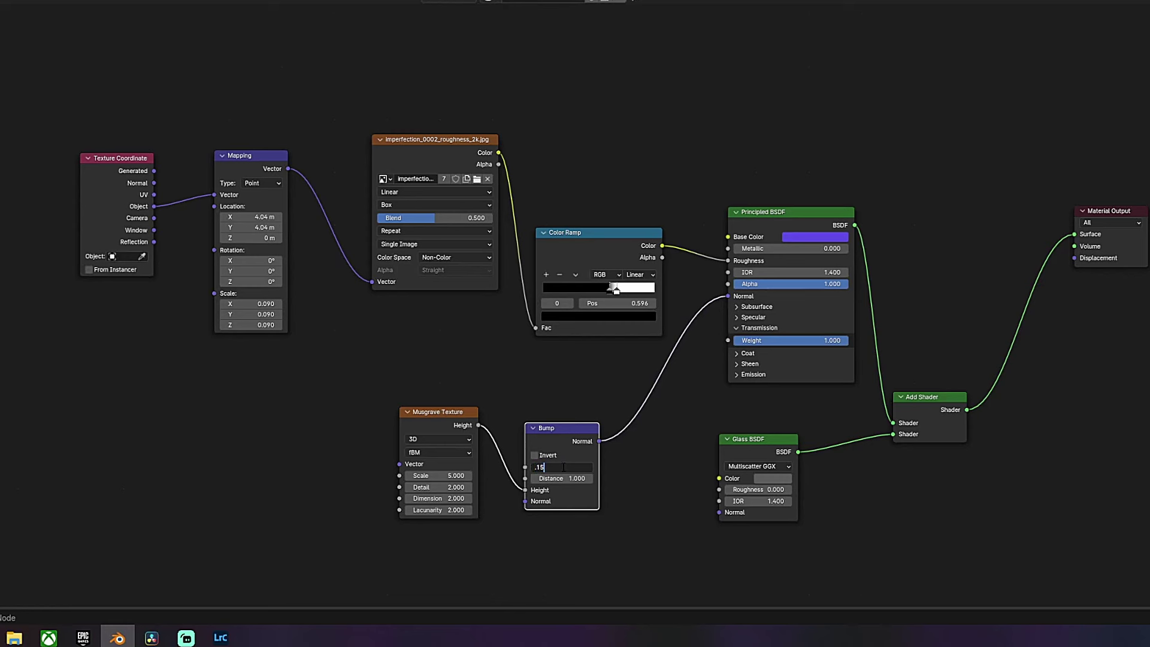
type(".15")
key("Return")
left_click(568, 478)
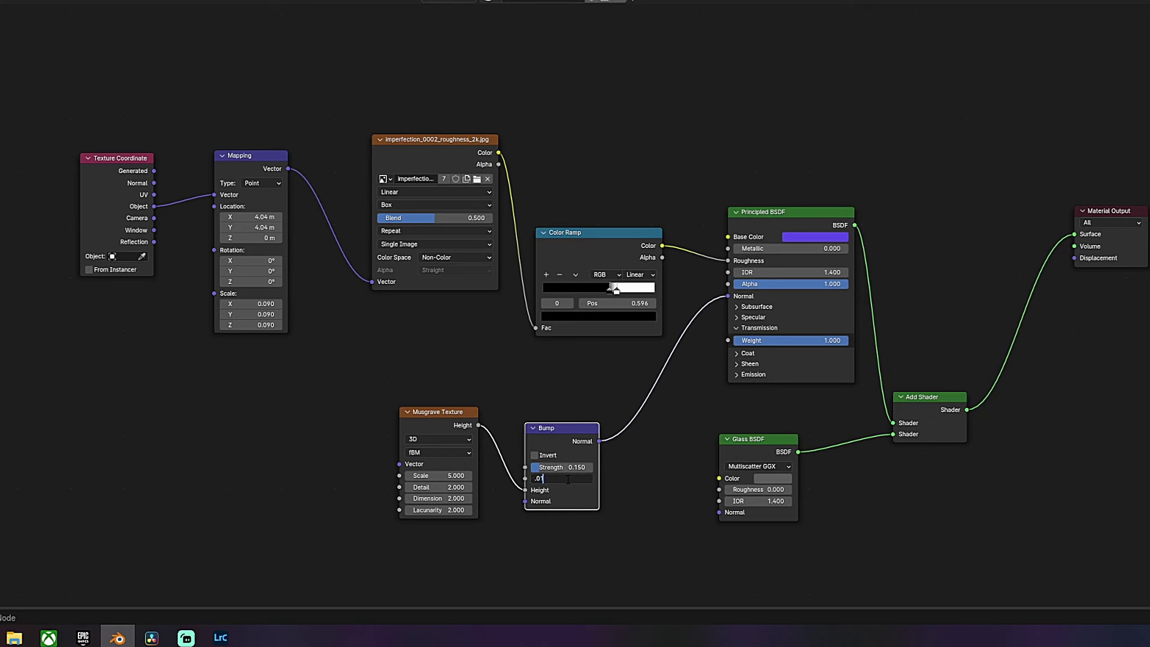
type(".01")
key("Return")
left_click(439, 475)
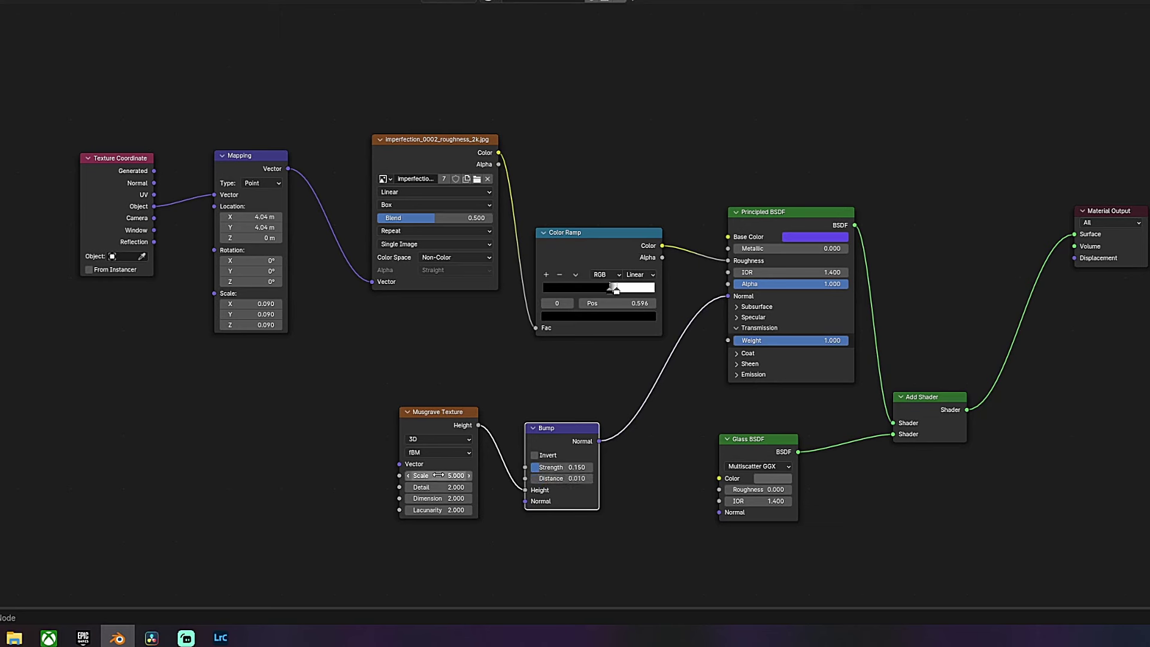
Preview the Musgrave Texture on the surface output and set its Scale to 500
left_click(445, 410)
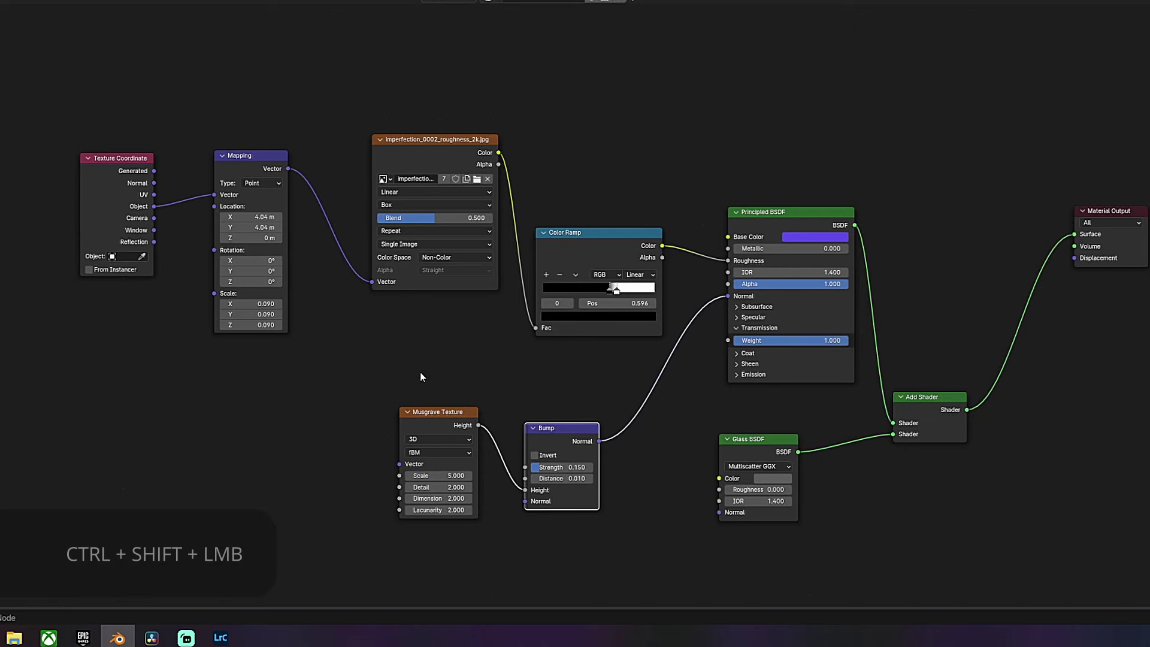
left_click(445, 409, "ctrl+shift")
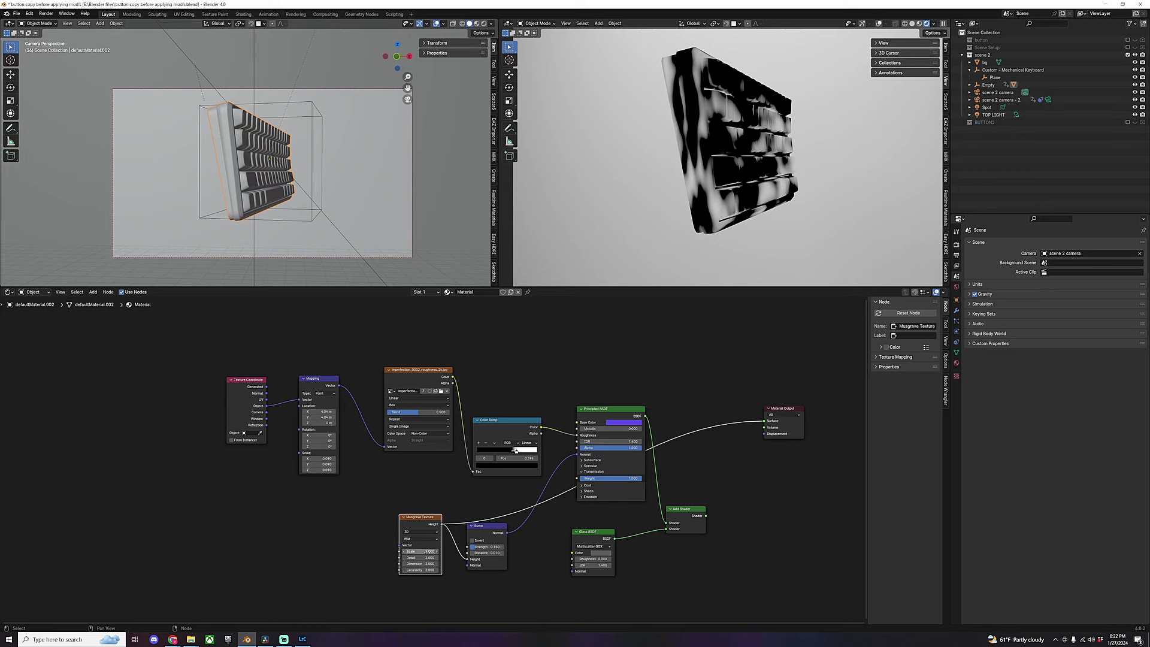
left_click_drag(438, 475, 420, 475)
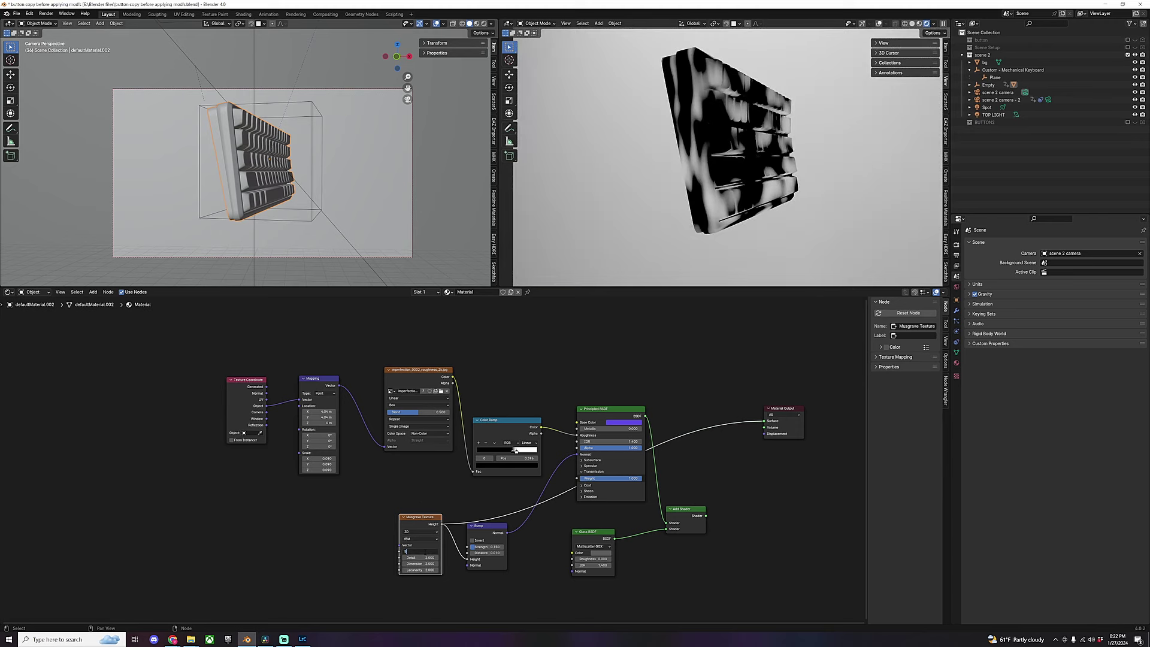
key("Return")
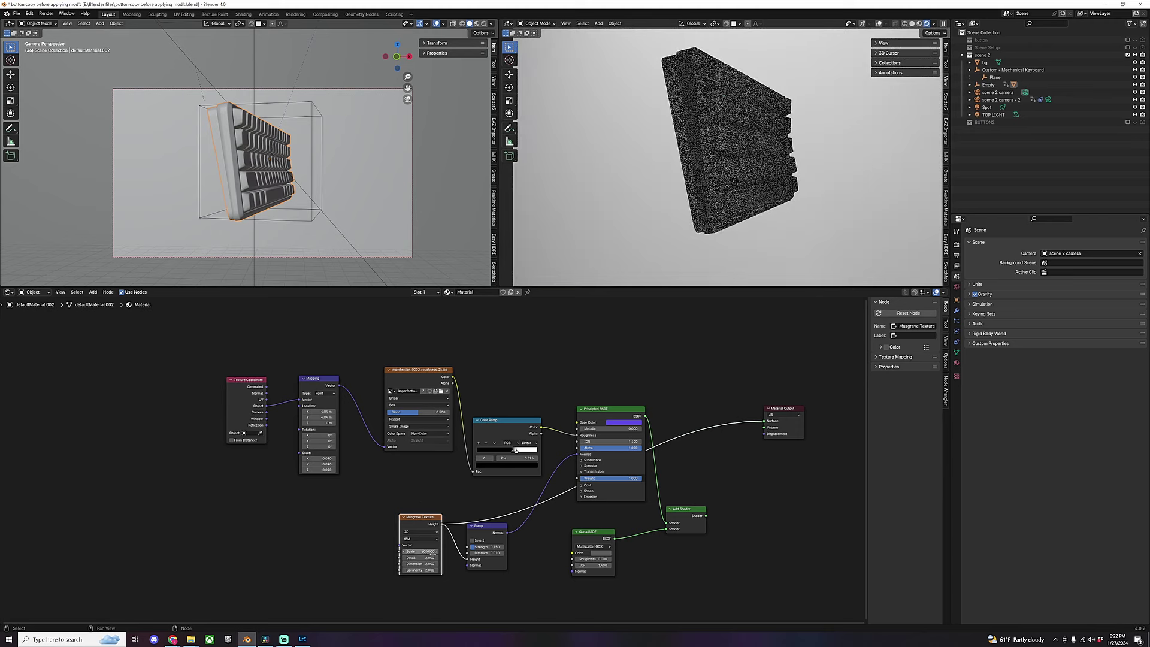
Reconnect the Add Shader to the Material Output Surface and enlarge the 3D viewports
scroll(721, 141, "up", 6)
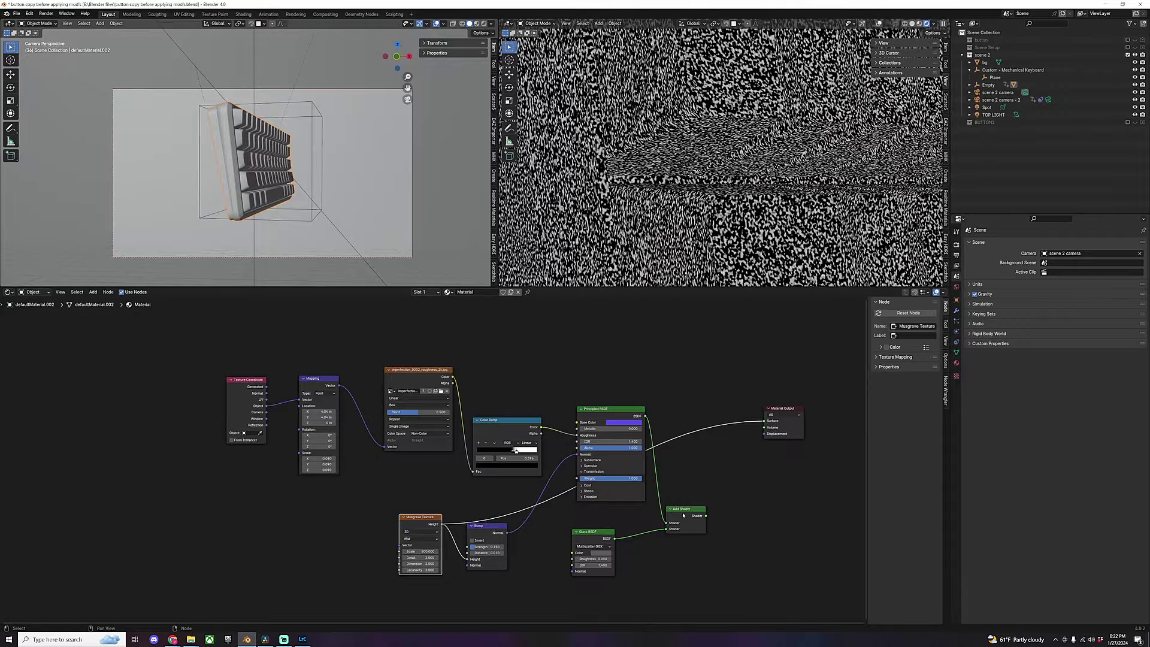
left_click_drag(707, 516, 764, 421)
middle_click_drag(719, 155, 719, 222)
left_click_drag(664, 288, 664, 533)
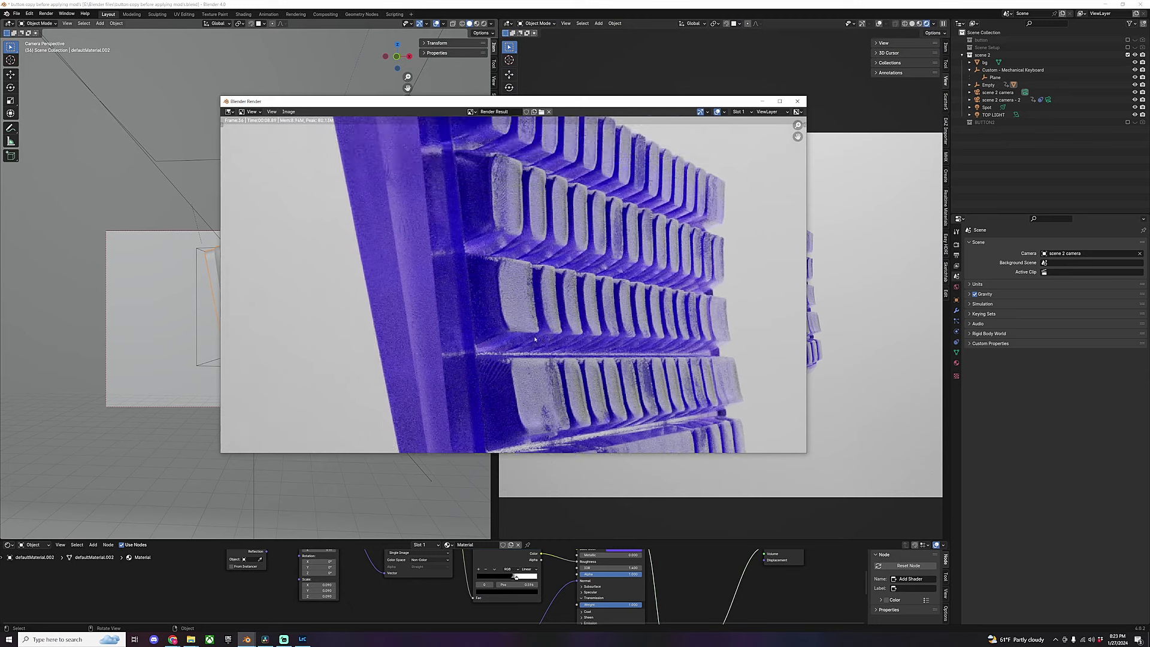
Zoom into the rendered purple keyboard image to inspect it, then close the render window
scroll(546, 339, "up", 2)
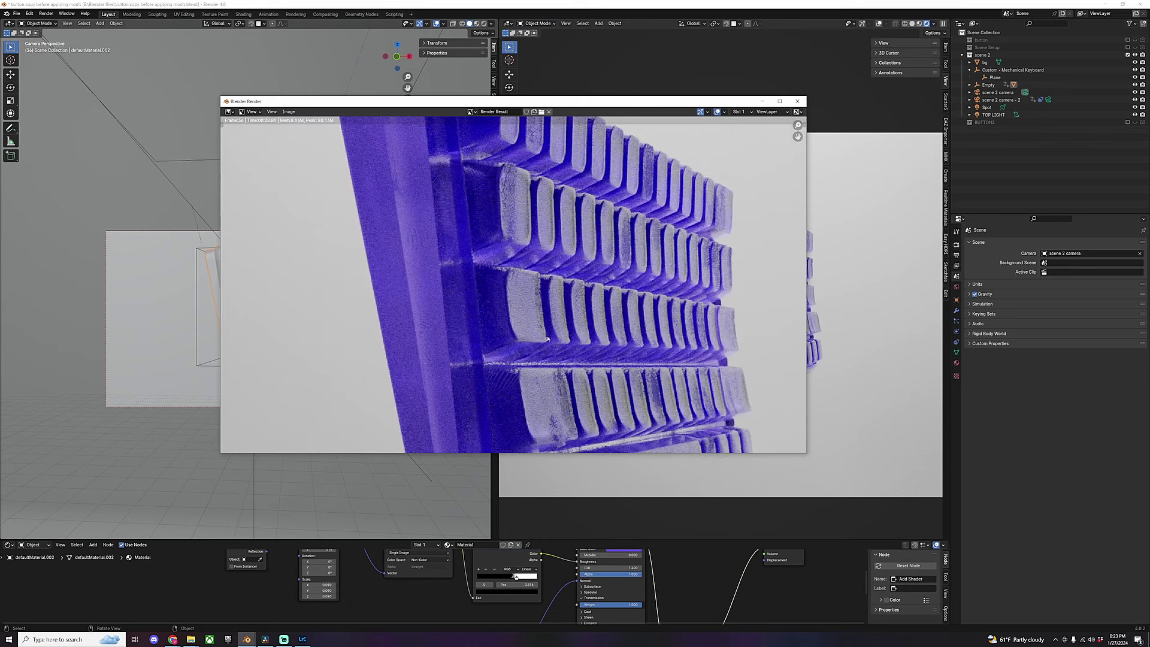
scroll(538, 338, "up", 3)
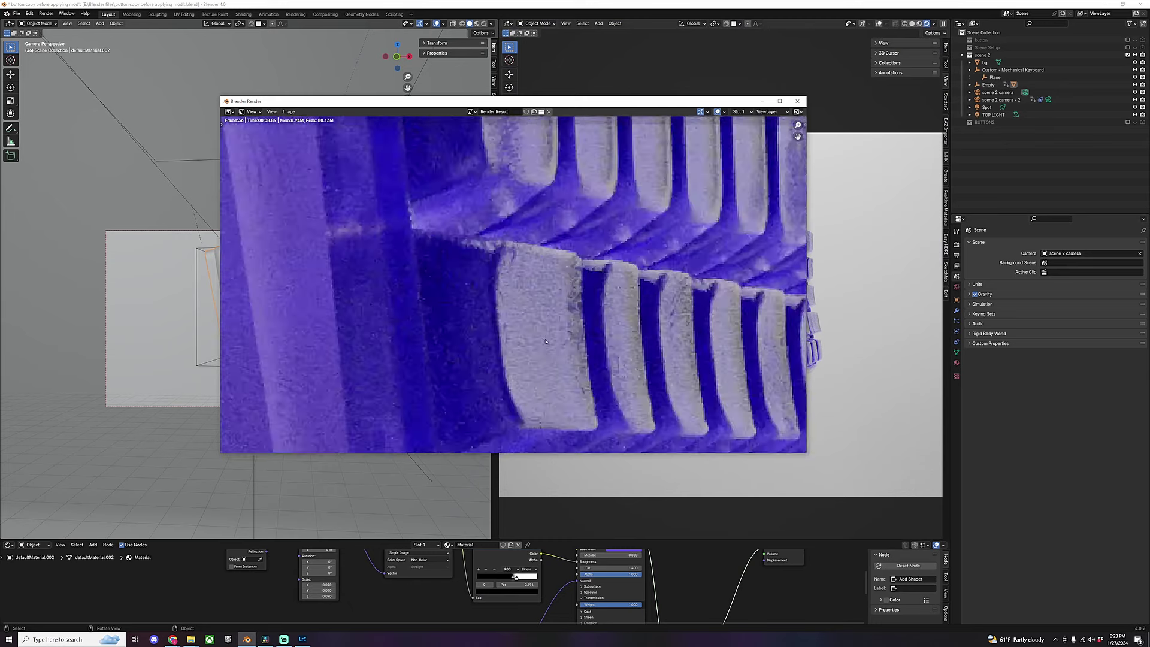
scroll(542, 338, "down", 4)
key("Escape")
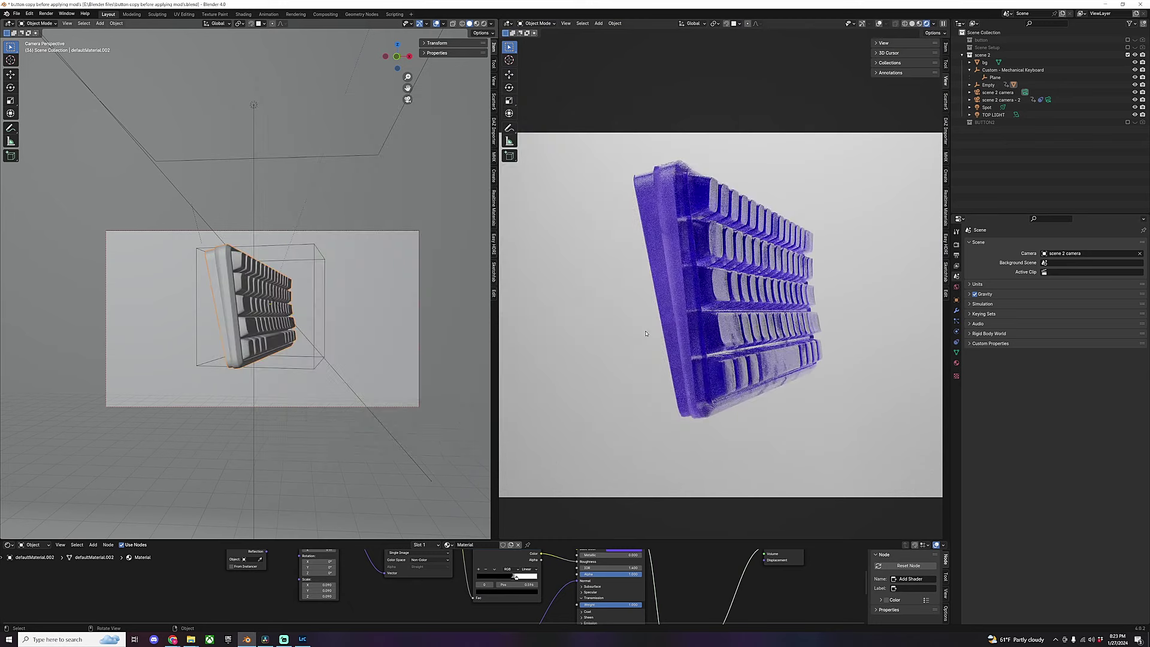